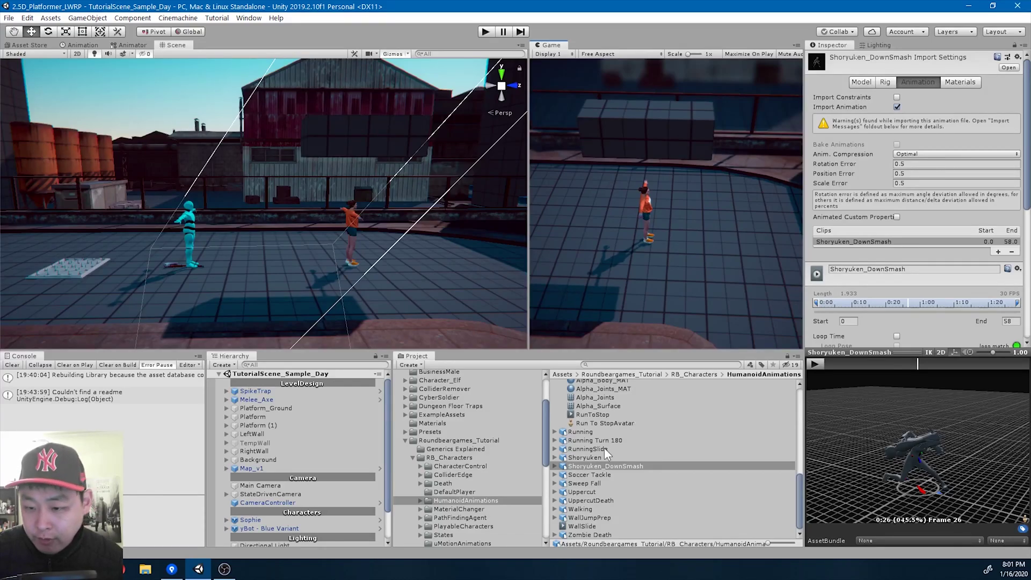
# Play and scrub through the Shoryuken_DownSmash animation preview to examine its poses
pyautogui.click(601, 465)
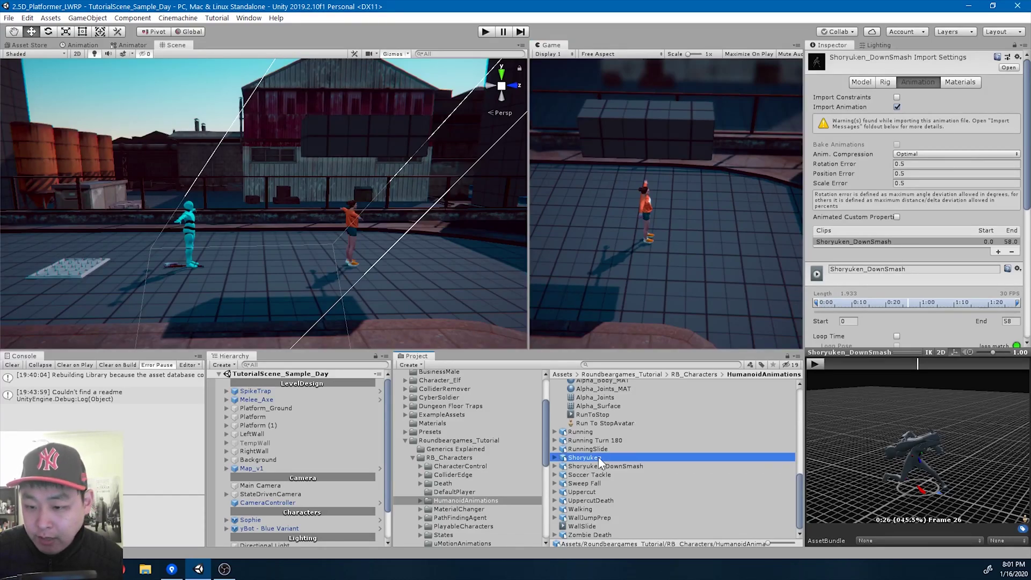
pyautogui.click(816, 365)
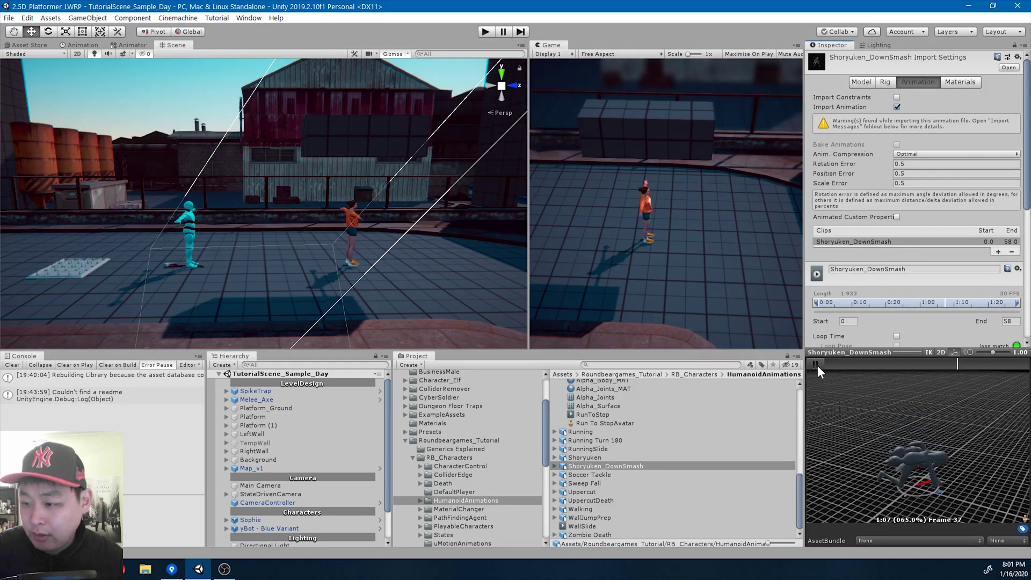
pyautogui.click(818, 366)
pyautogui.moveTo(861, 366); pyautogui.dragTo(946, 368)
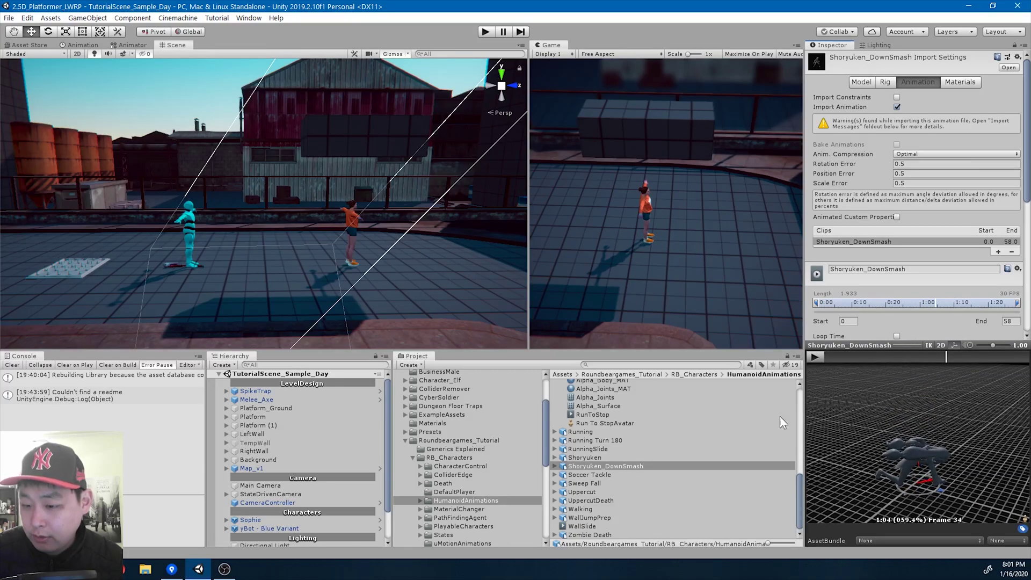
# Preview the Shoryuken animation, set its clip's end frame to 15, and apply the import settings
pyautogui.click(596, 457)
pyautogui.click(821, 357)
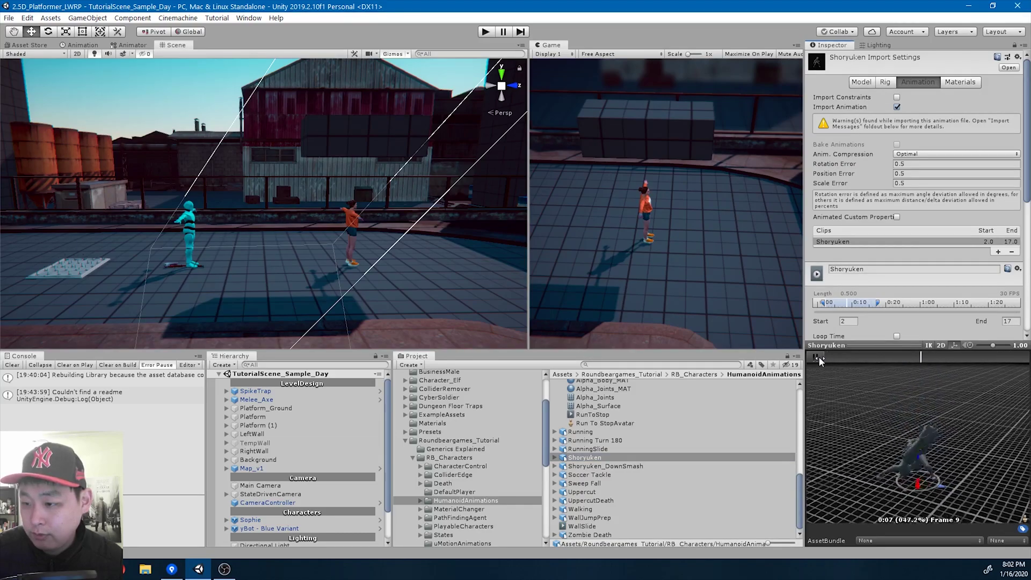
pyautogui.click(818, 357)
pyautogui.moveTo(838, 358); pyautogui.dragTo(993, 364)
pyautogui.scroll(-3, 1013, 299)
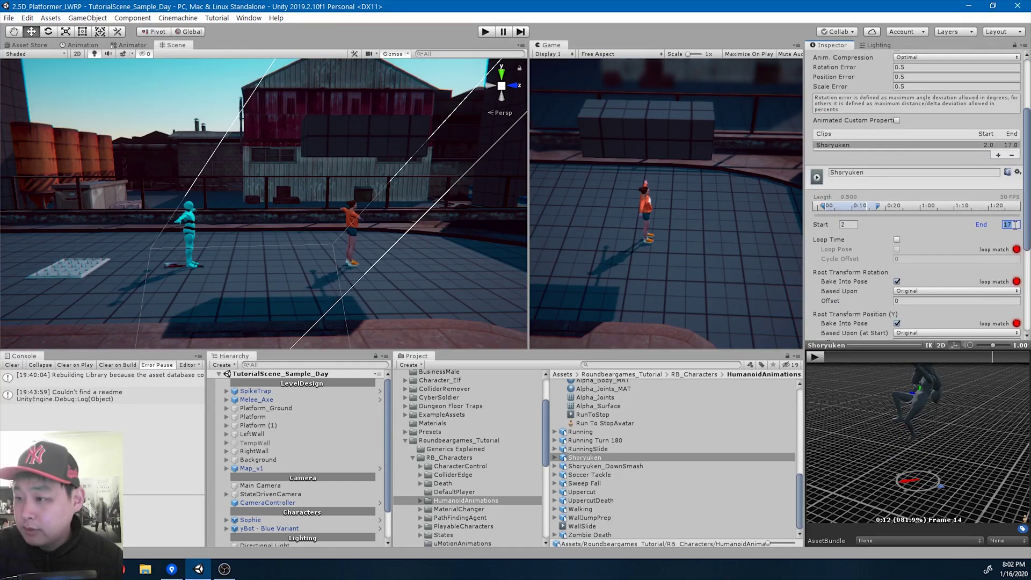
pyautogui.write('15')
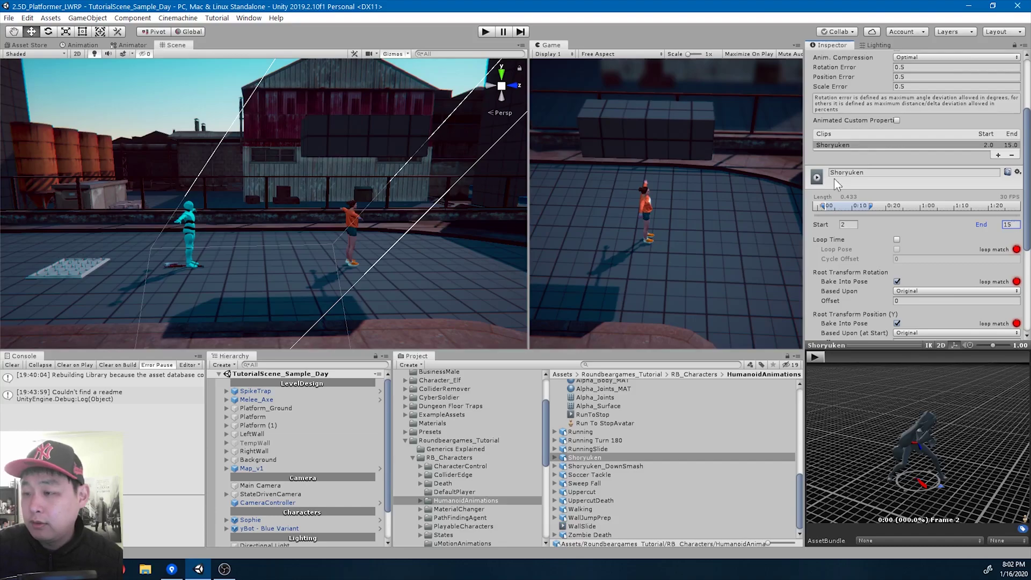
pyautogui.click(485, 33)
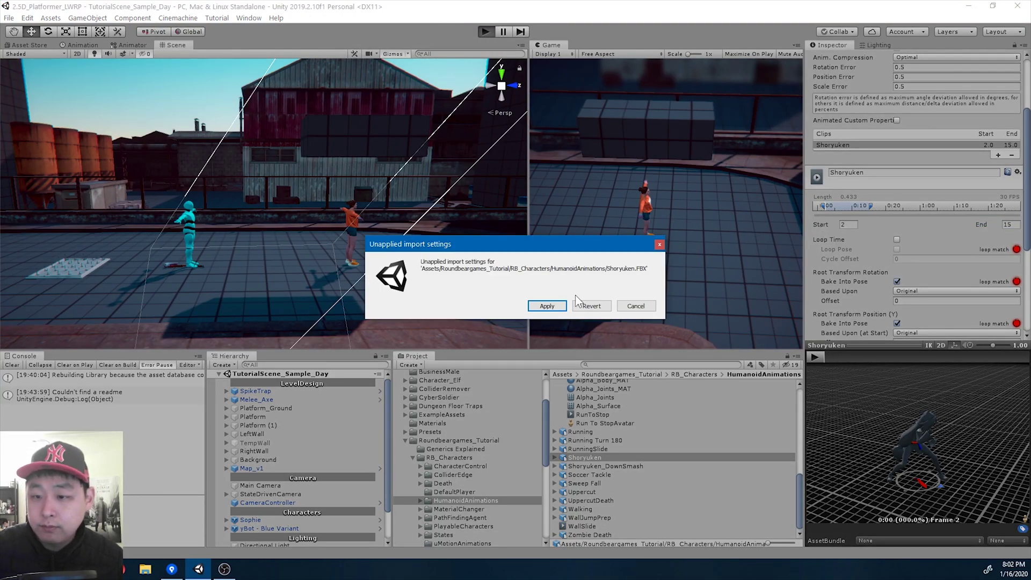
pyautogui.click(543, 306)
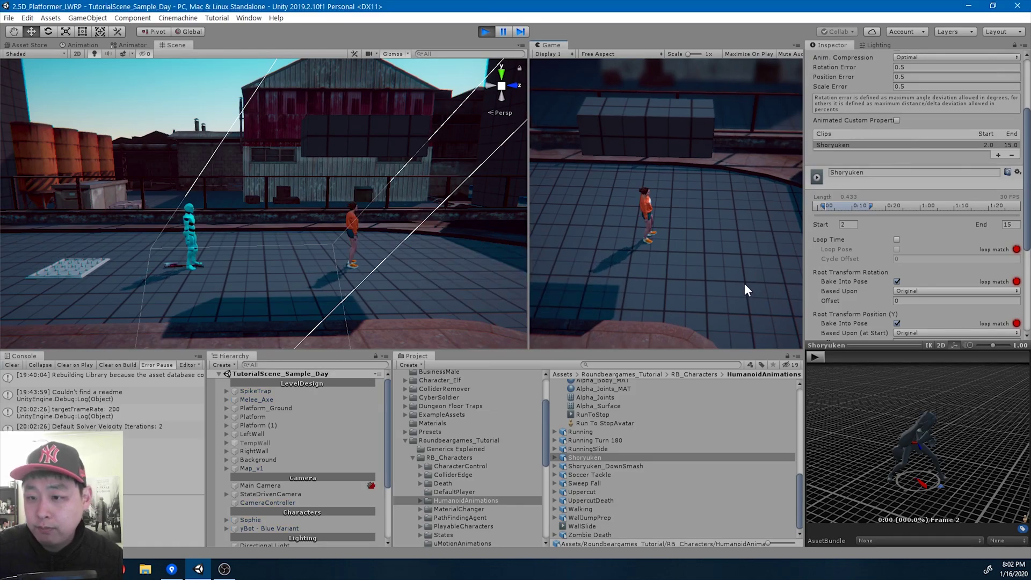
# Playtest the character's running, jumping, crouching and attacks against the cyan robot character, and exit play mode
pyautogui.press('d')
pyautogui.press('space')
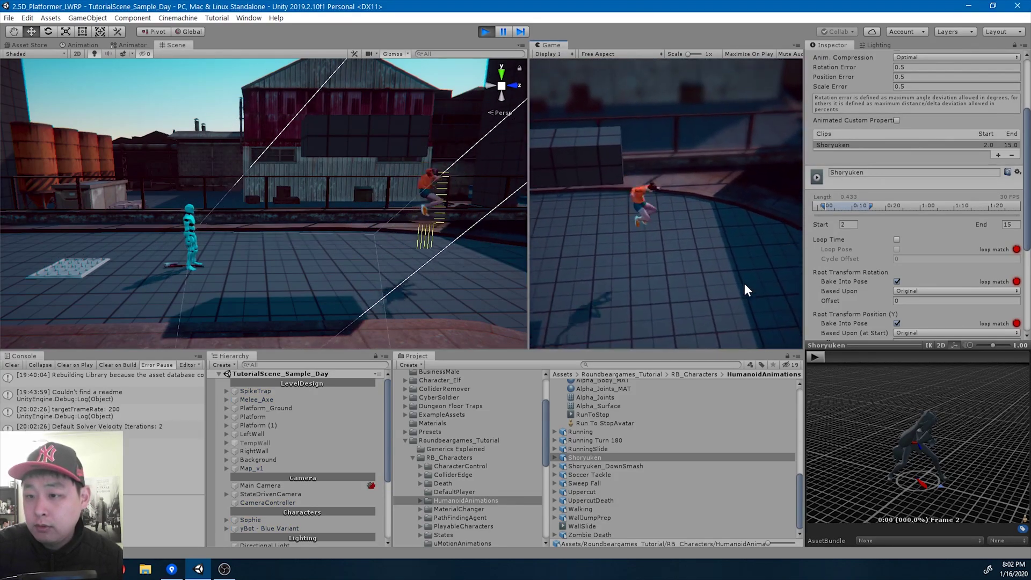
pyautogui.press('a')
pyautogui.press('Return')
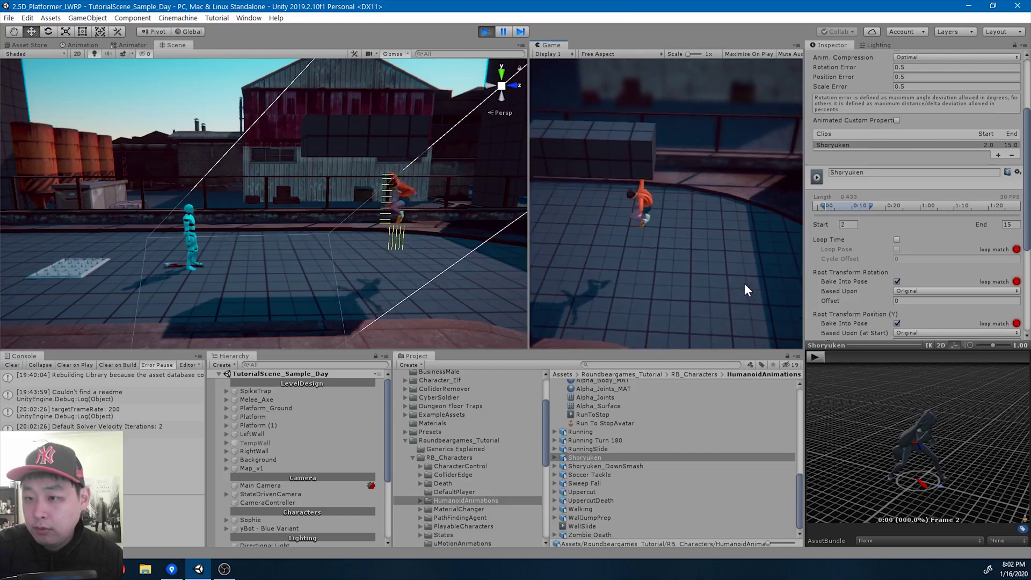
pyautogui.press('a')
pyautogui.press('s')
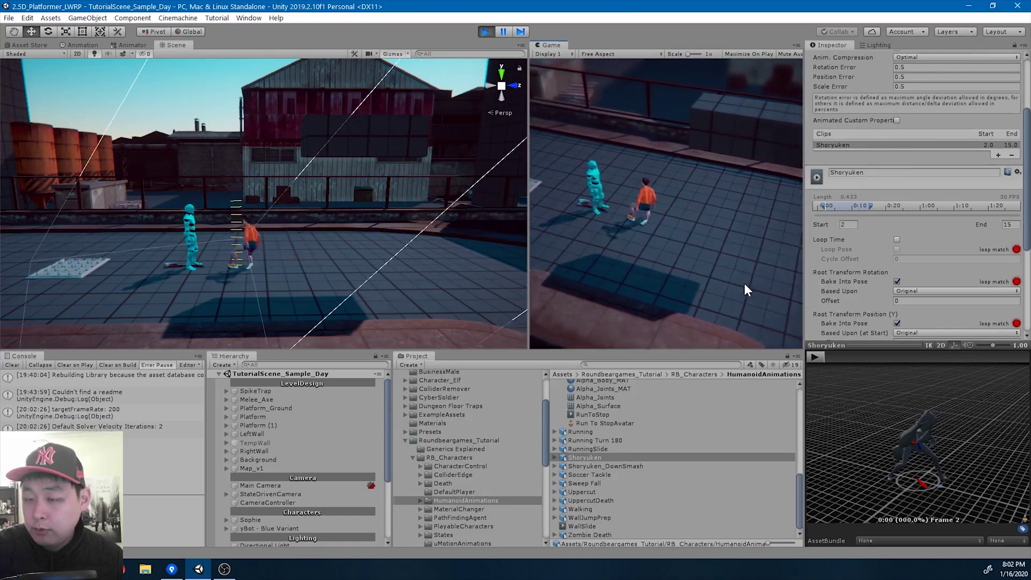
pyautogui.press('a')
pyautogui.press('s')
pyautogui.press('Return')
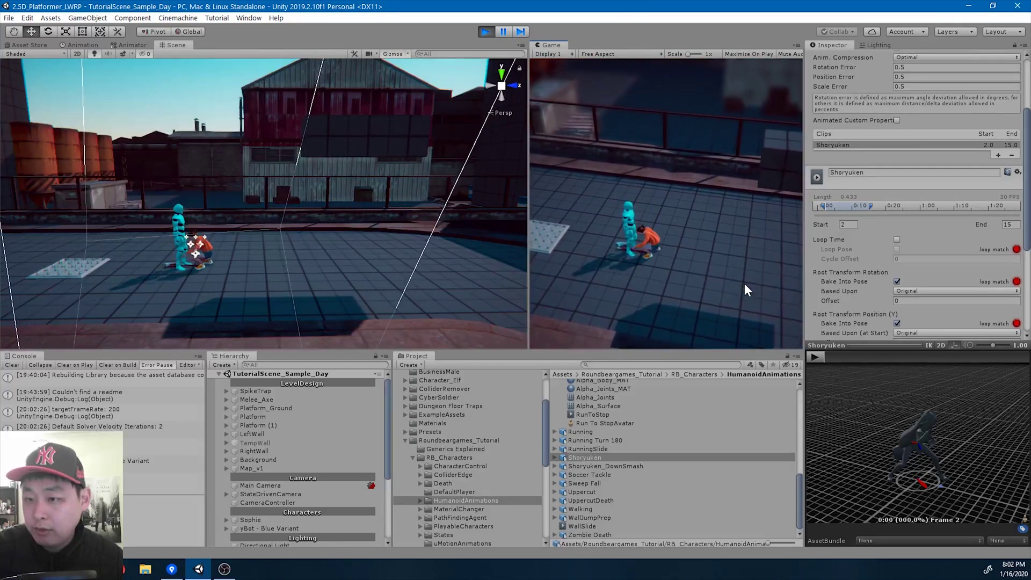
pyautogui.press('Return')
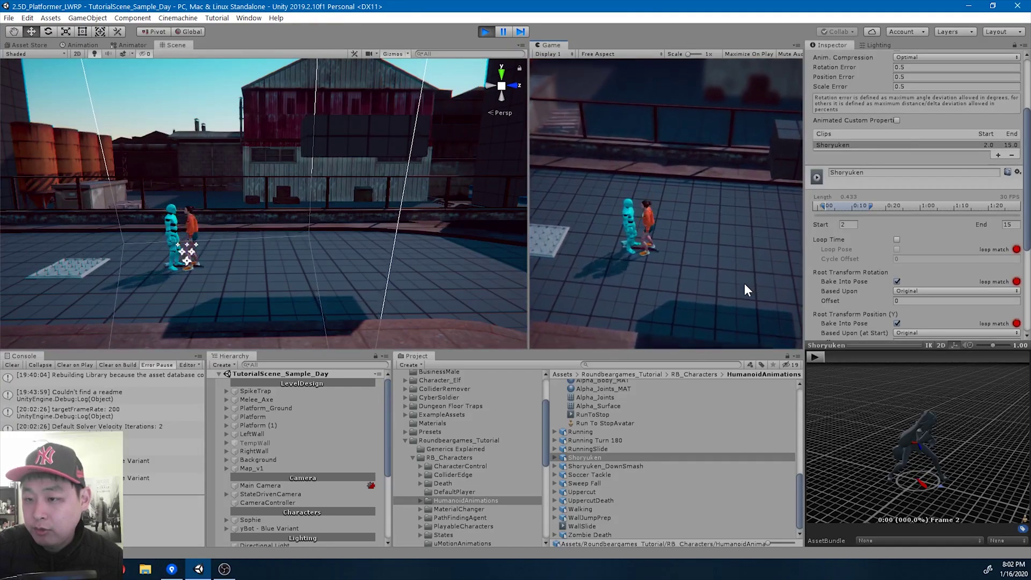
pyautogui.press('Return')
pyautogui.press('d')
pyautogui.click(486, 32)
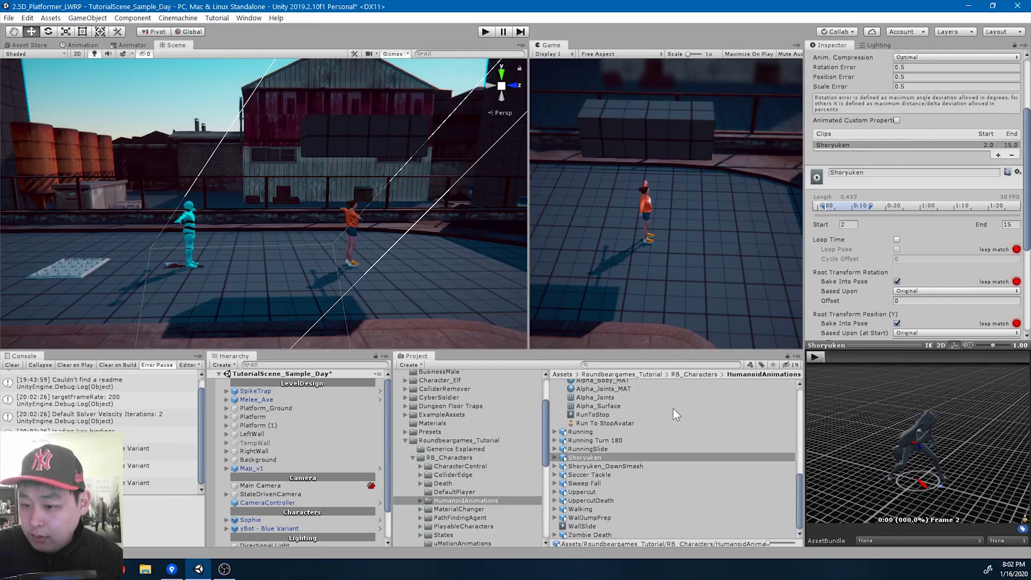
# Duplicate the Shoryuken_DownSmash animation asset and rename the original as Shoryuken_DownSmash_1
pyautogui.click(628, 466)
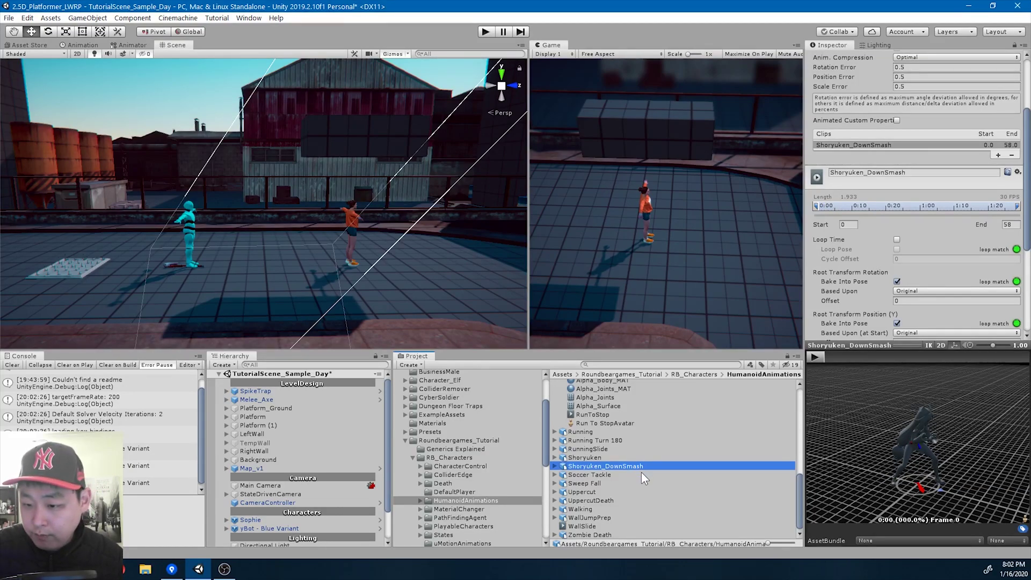
pyautogui.hotkey('ctrl', 'd')
pyautogui.click(642, 458)
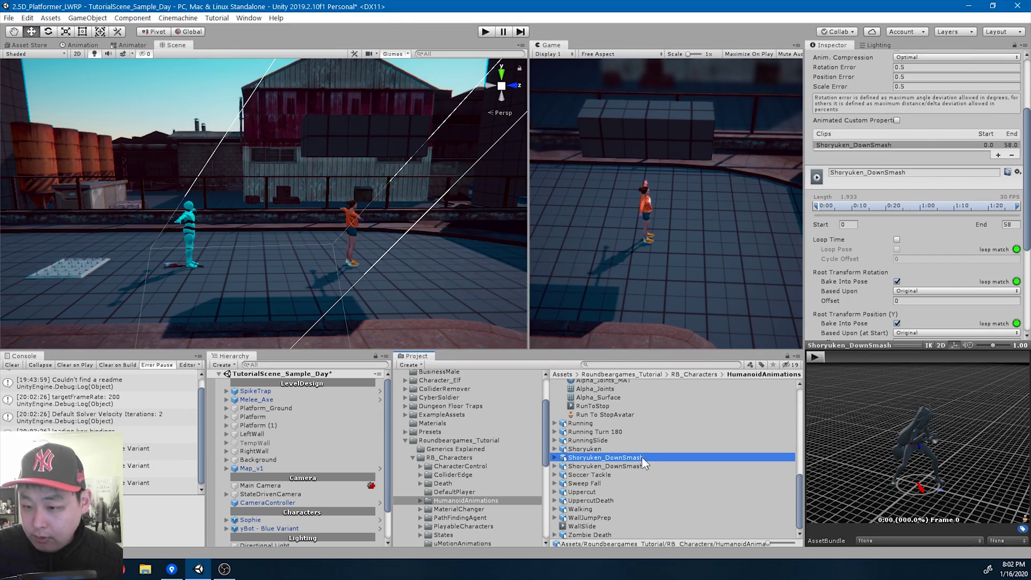
pyautogui.click(652, 457)
pyautogui.click(656, 457)
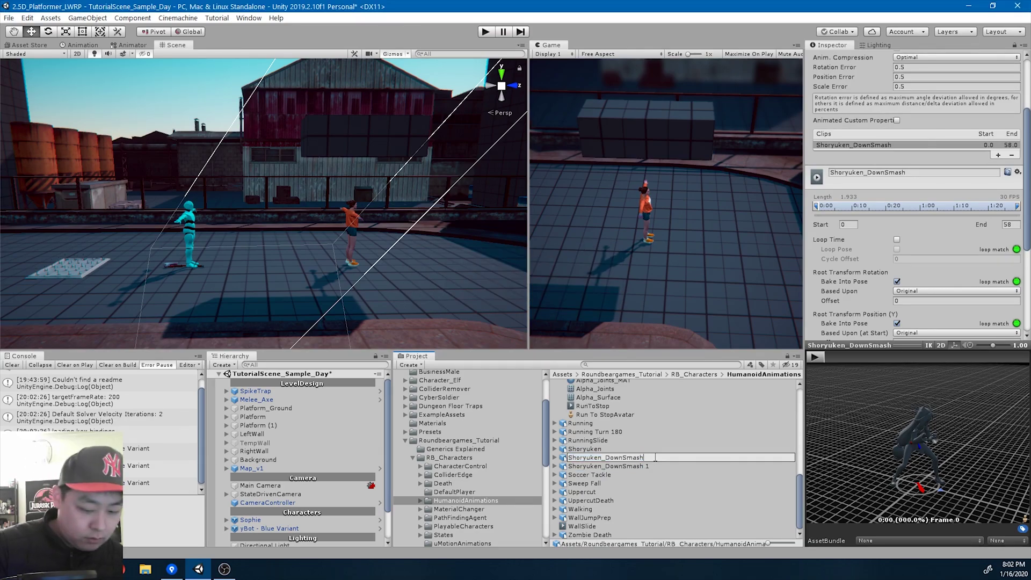
pyautogui.write('_1')
pyautogui.press('Return')
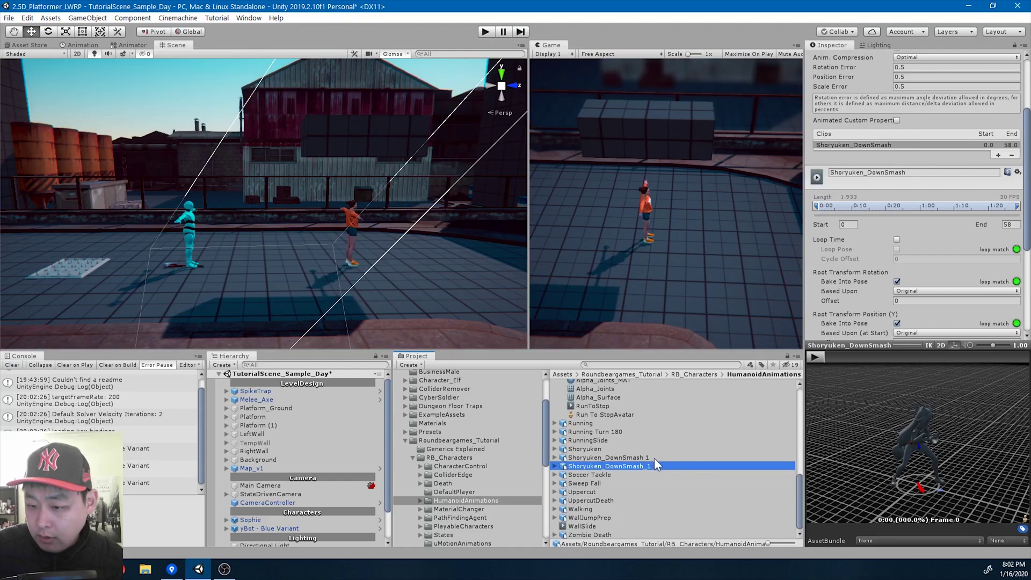
# Rename the duplicated down-smash asset as Shoryuken_DownSmash_2
pyautogui.click(697, 459)
pyautogui.click(697, 460)
pyautogui.click(698, 459)
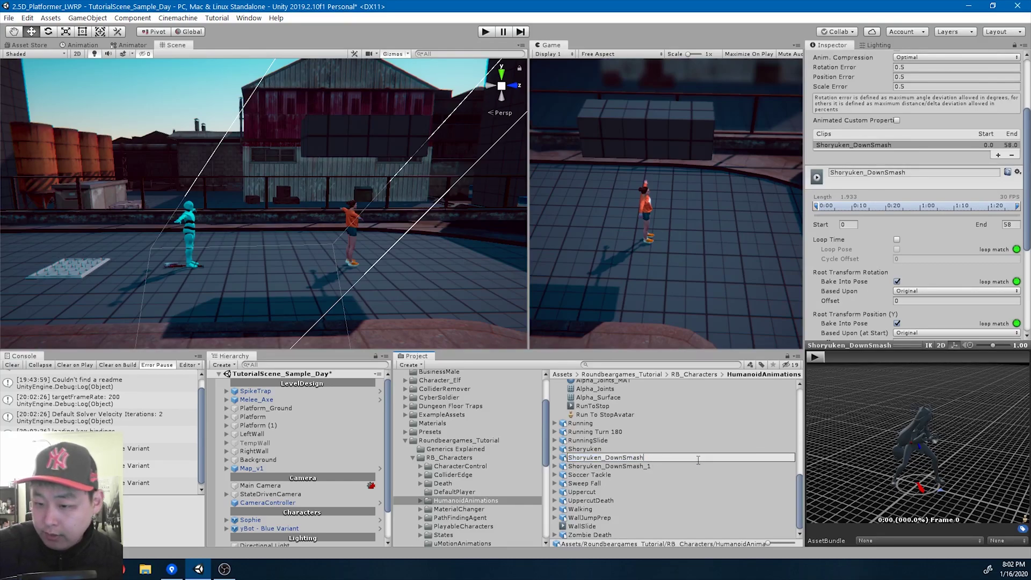
pyautogui.write('_2')
pyautogui.press('Return')
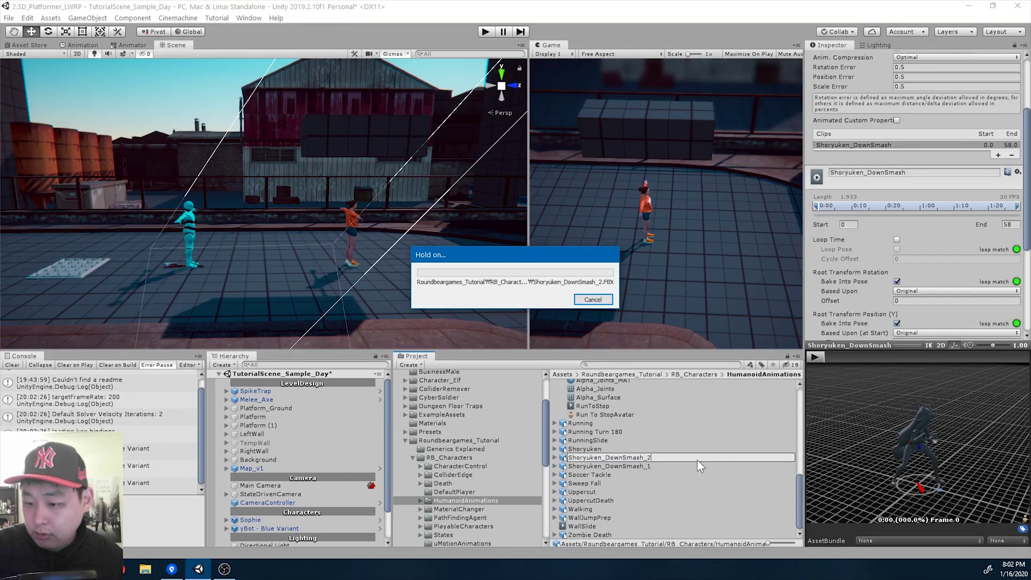
# Rename the clip inside the first down-smash asset as Shoryuken_DownSmash_1 and apply the import settings
pyautogui.click(919, 173)
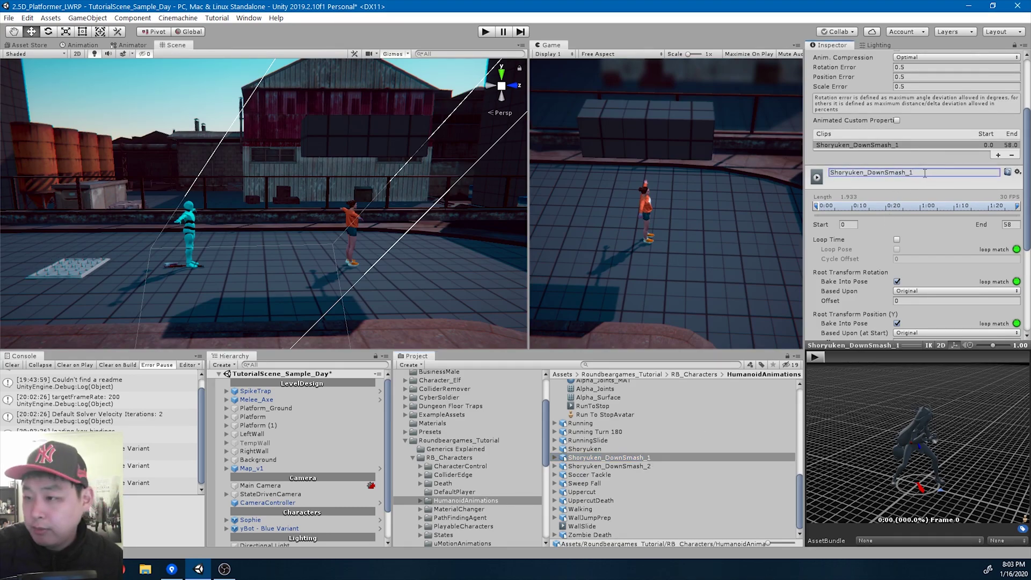
pyautogui.click(647, 466)
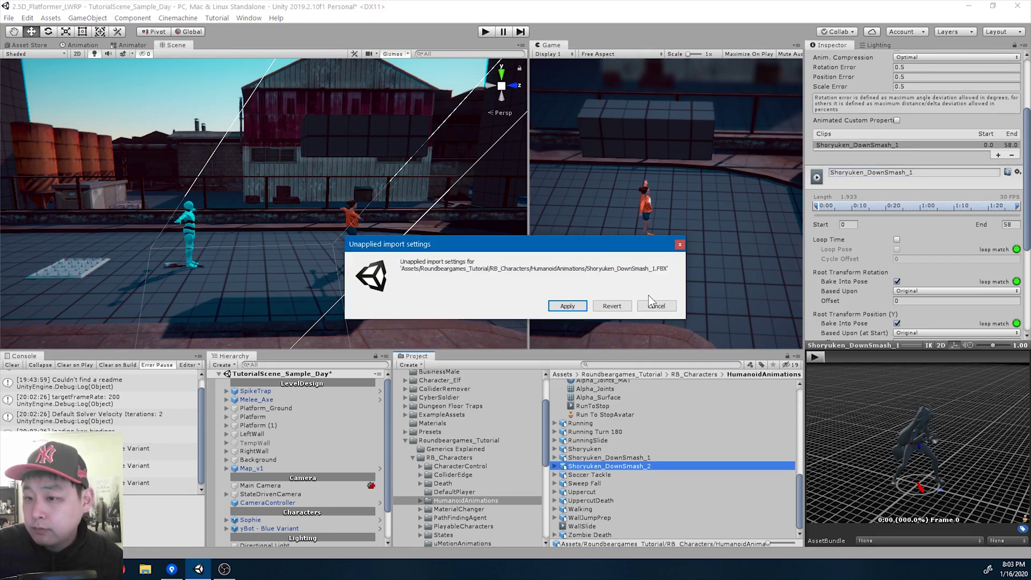
pyautogui.click(573, 306)
# Rename the clip inside the second down-smash asset as Shoryuken_DownSmash_2 and apply the import settings
pyautogui.click(932, 173)
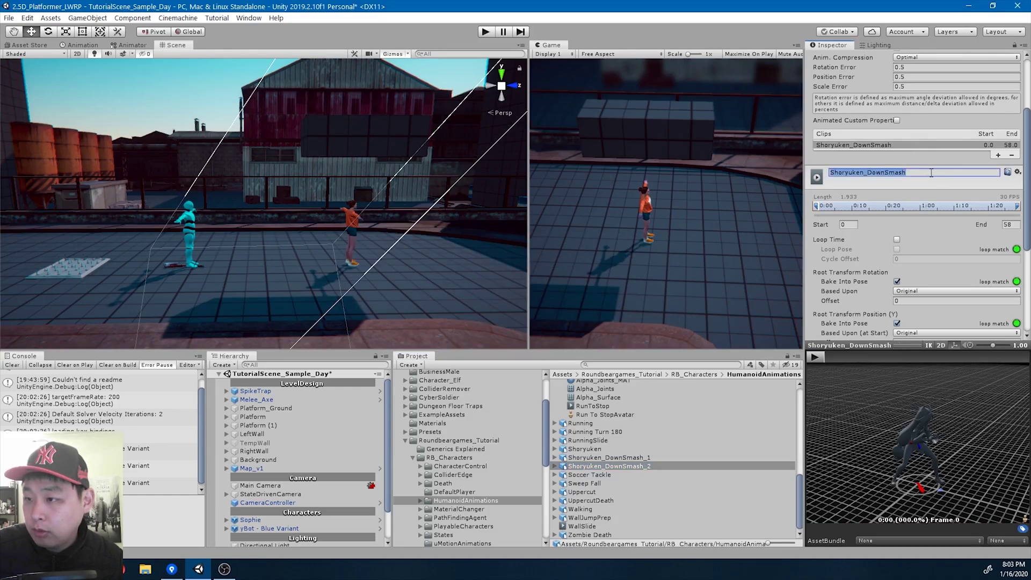
pyautogui.click(932, 173)
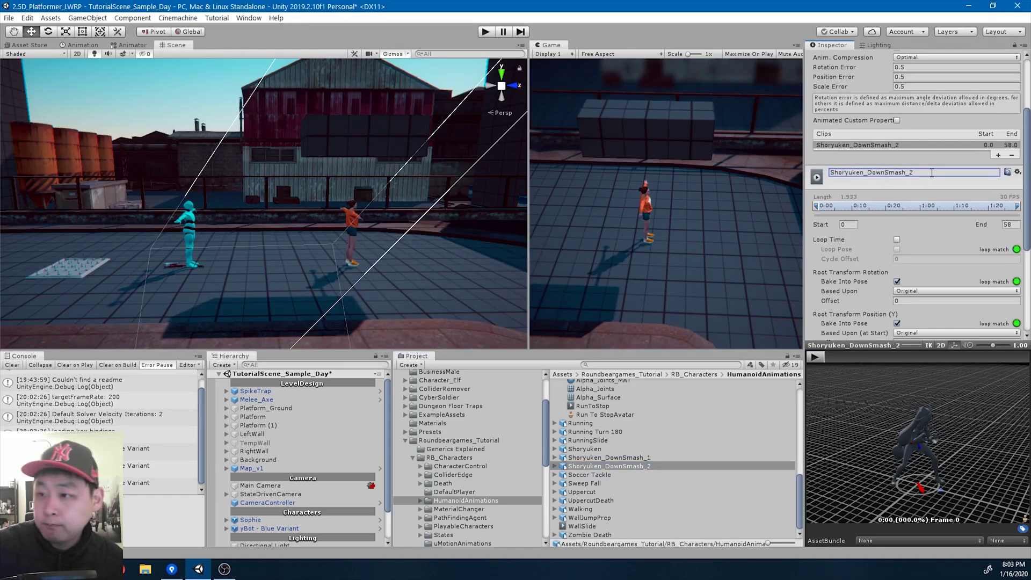
pyautogui.scroll(-3, 936, 268)
pyautogui.scroll(-2, 990, 314)
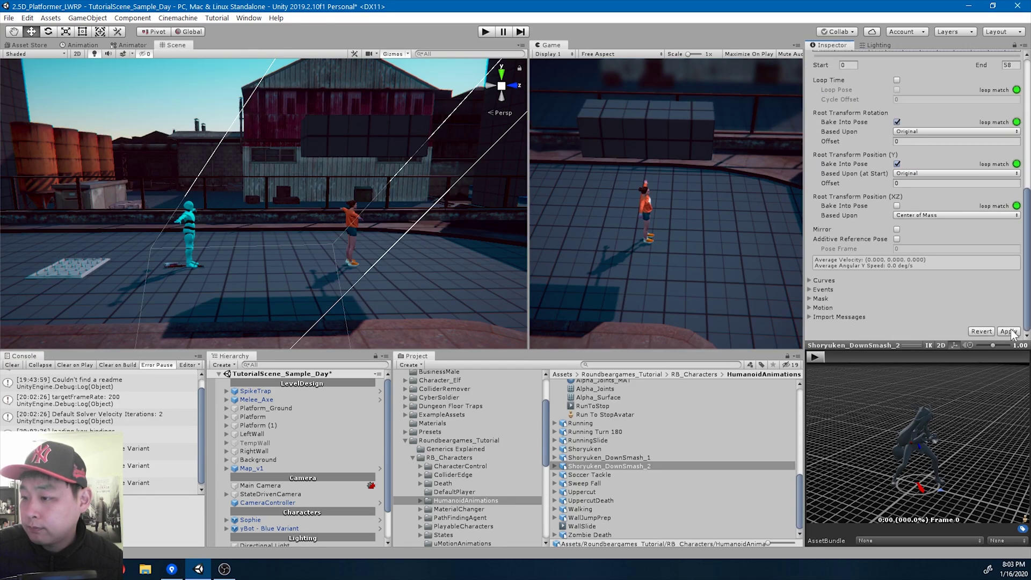
pyautogui.click(1010, 332)
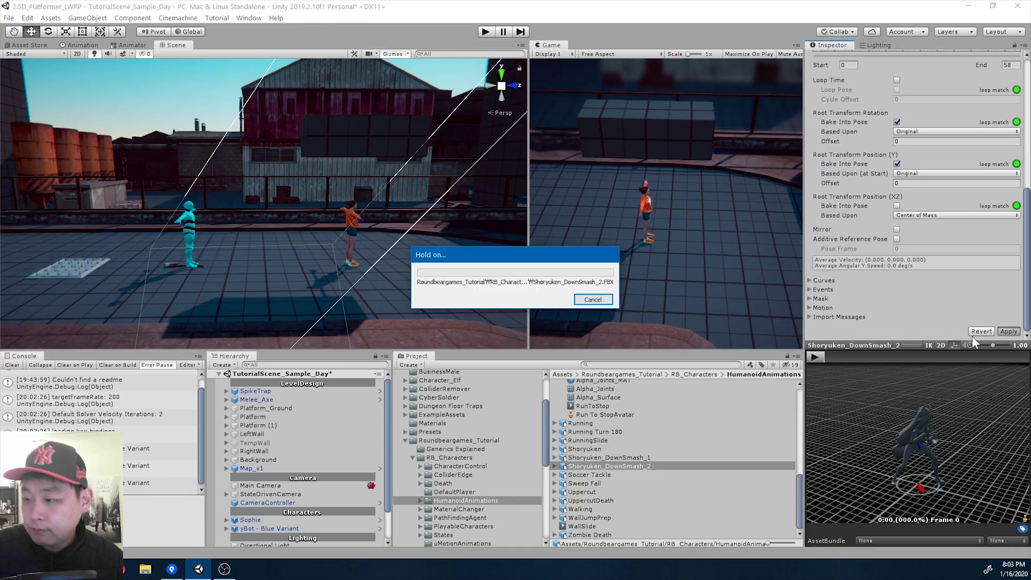
# Check the Shoryuken clip's frame range and set the Shoryuken_DownSmash_1 clip's start frame to 16
pyautogui.click(600, 449)
pyautogui.scroll(10, 965, 246)
pyautogui.scroll(-3, 966, 265)
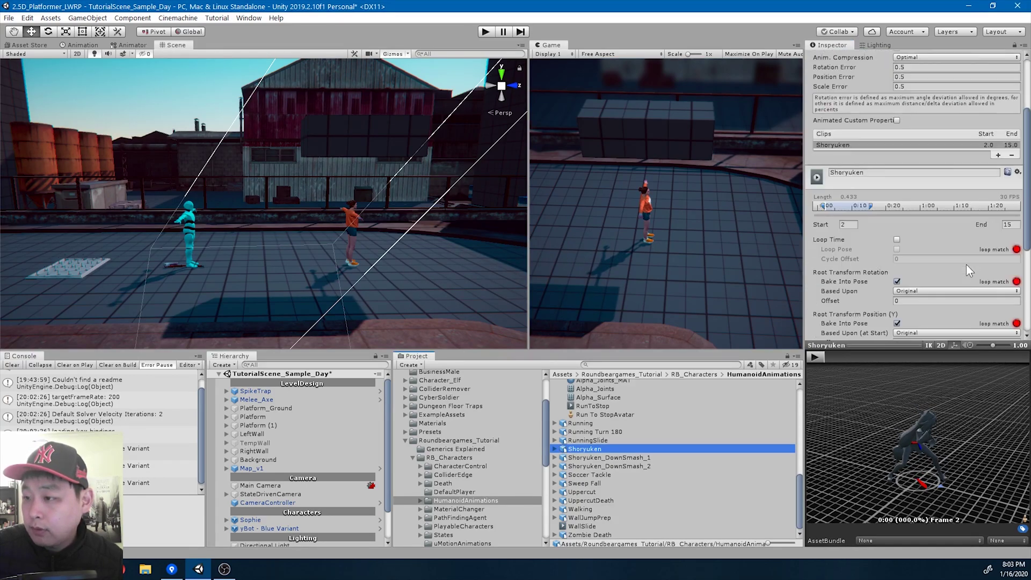
pyautogui.click(636, 459)
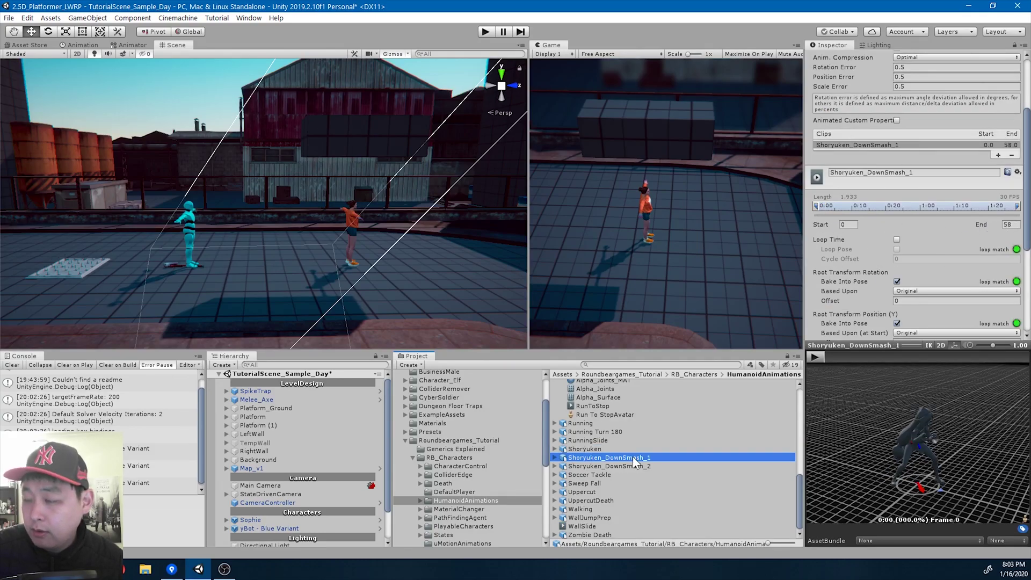
pyautogui.click(852, 224)
pyautogui.write('16')
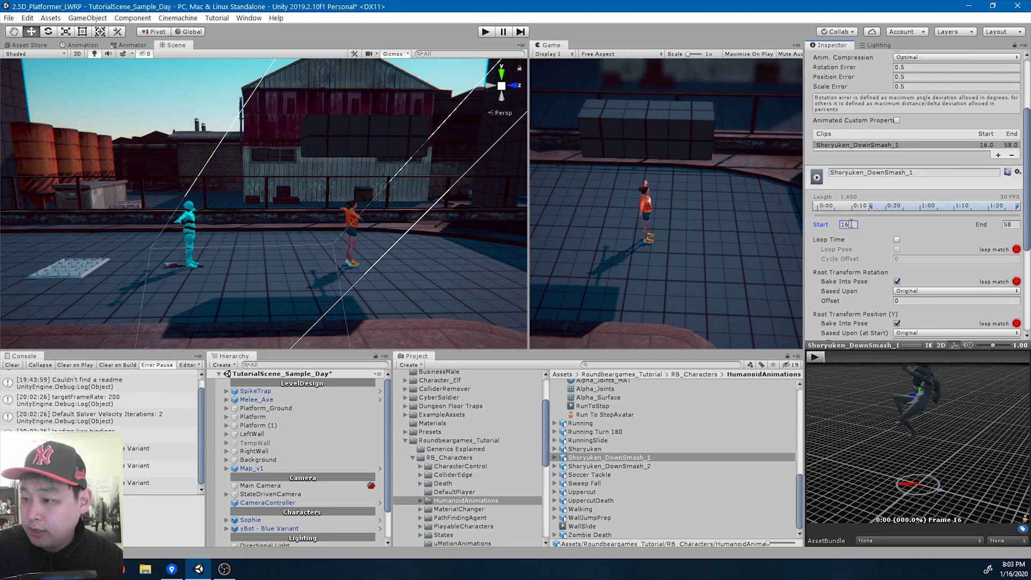
# Trim the Shoryuken_DownSmash_1 clip to end at frame 19, scrub its preview, and apply the import settings
pyautogui.moveTo(896, 438); pyautogui.dragTo(944, 444)
pyautogui.scroll(2, 944, 444)
pyautogui.moveTo(942, 420); pyautogui.dragTo(946, 436, button='middle')
pyautogui.moveTo(1017, 206); pyautogui.dragTo(884, 211)
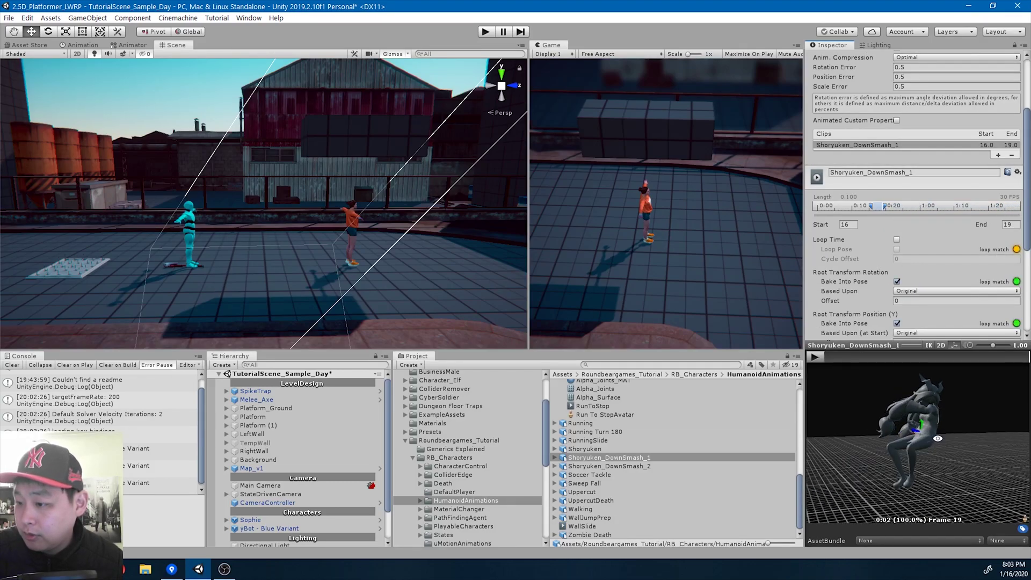
pyautogui.click(814, 357)
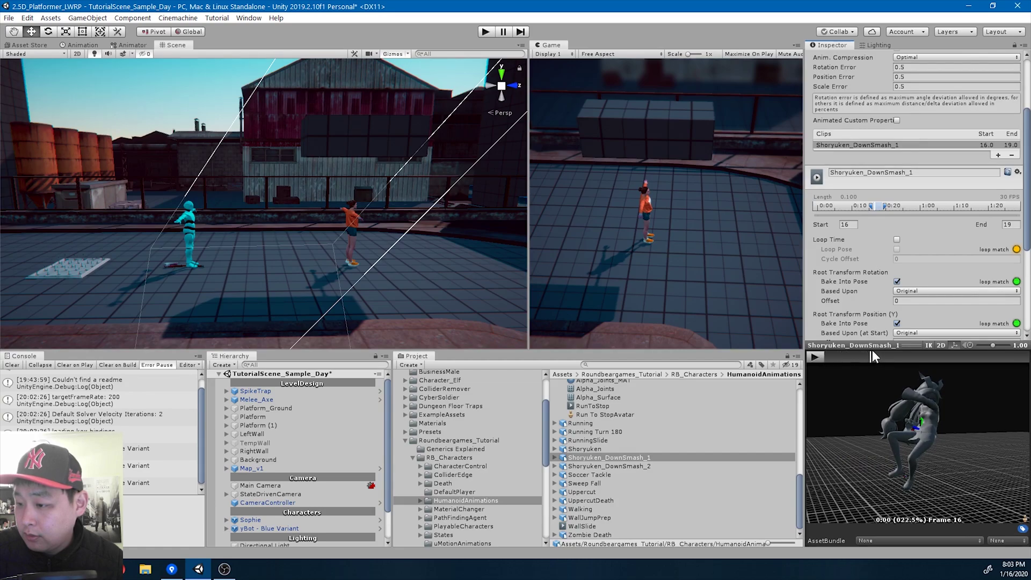
pyautogui.moveTo(832, 359); pyautogui.dragTo(1009, 359)
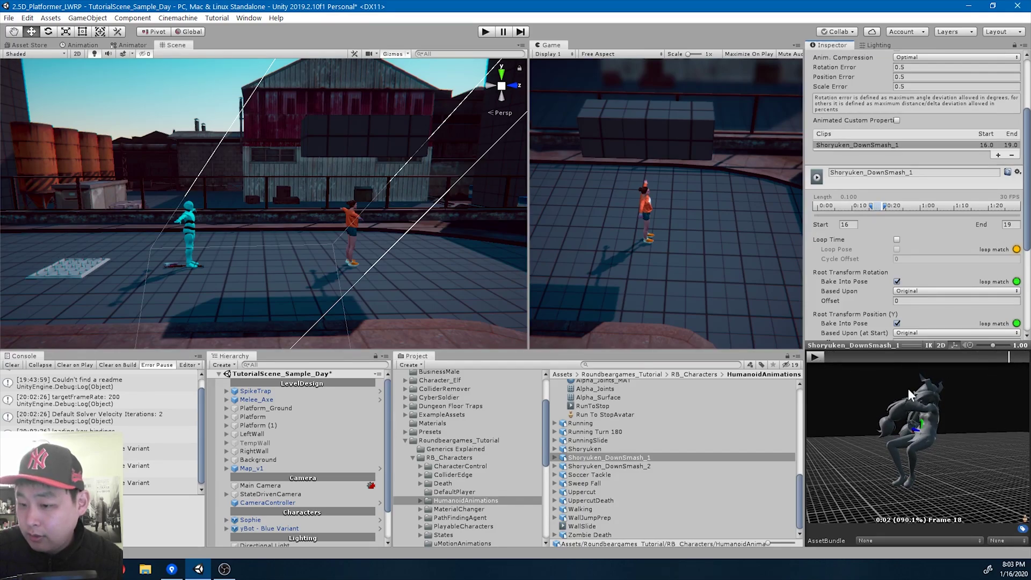
pyautogui.click(652, 467)
pyautogui.click(568, 309)
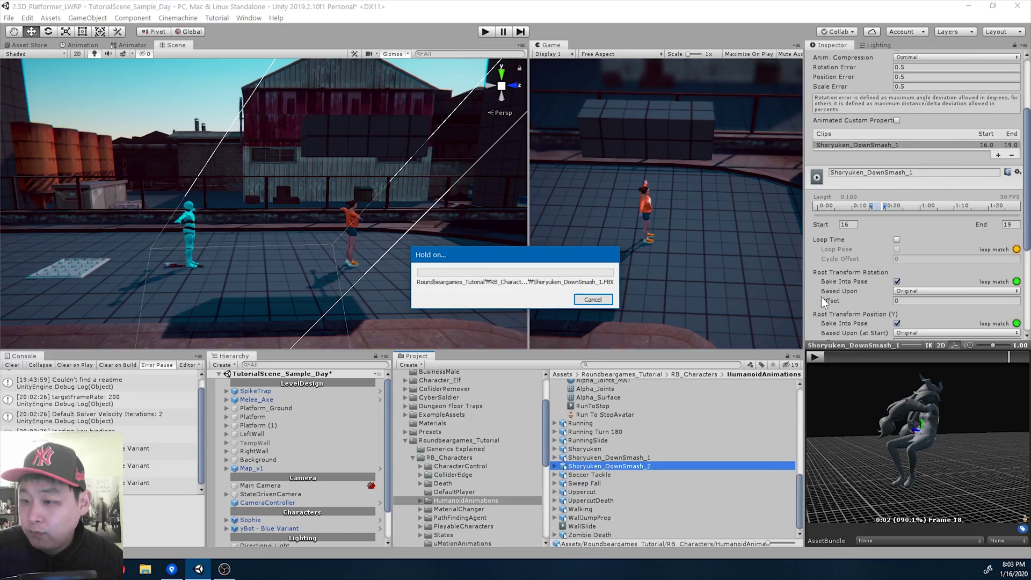
# Set the Shoryuken_DownSmash_2 clip to start at frame 20 and end at frame 45, checking the pose in the preview
pyautogui.click(849, 226)
pyautogui.write('20')
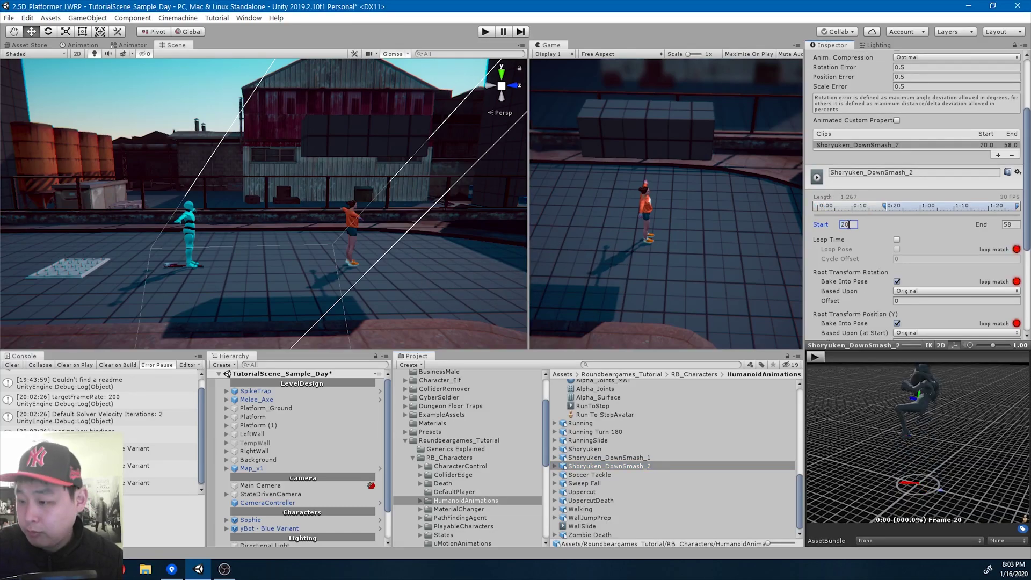
pyautogui.moveTo(1018, 206); pyautogui.dragTo(974, 208)
pyautogui.moveTo(950, 461); pyautogui.dragTo(907, 452)
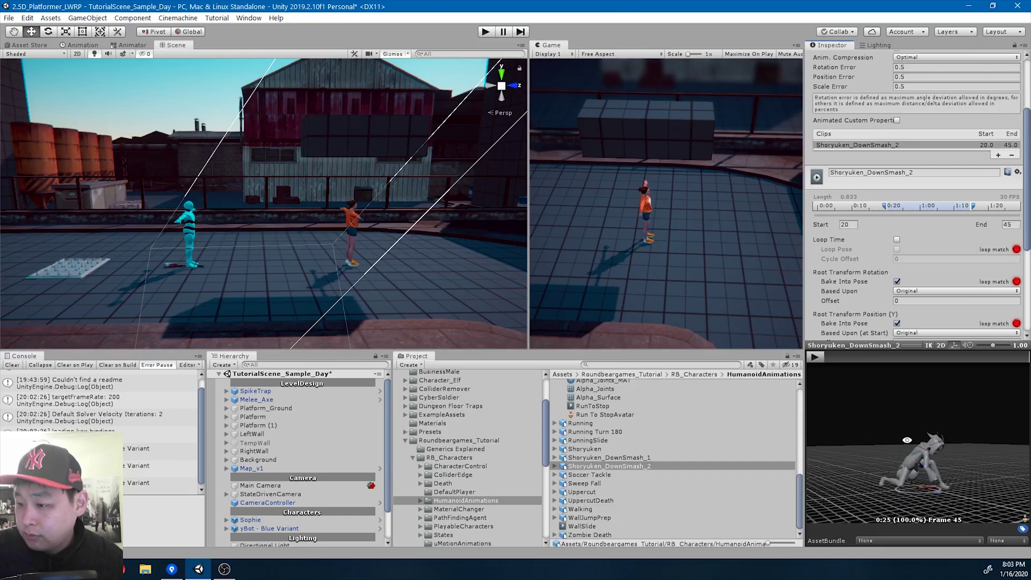
# Play back the preview of the trimmed Shoryuken_DownSmash_2 clip to check its motion
pyautogui.click(815, 357)
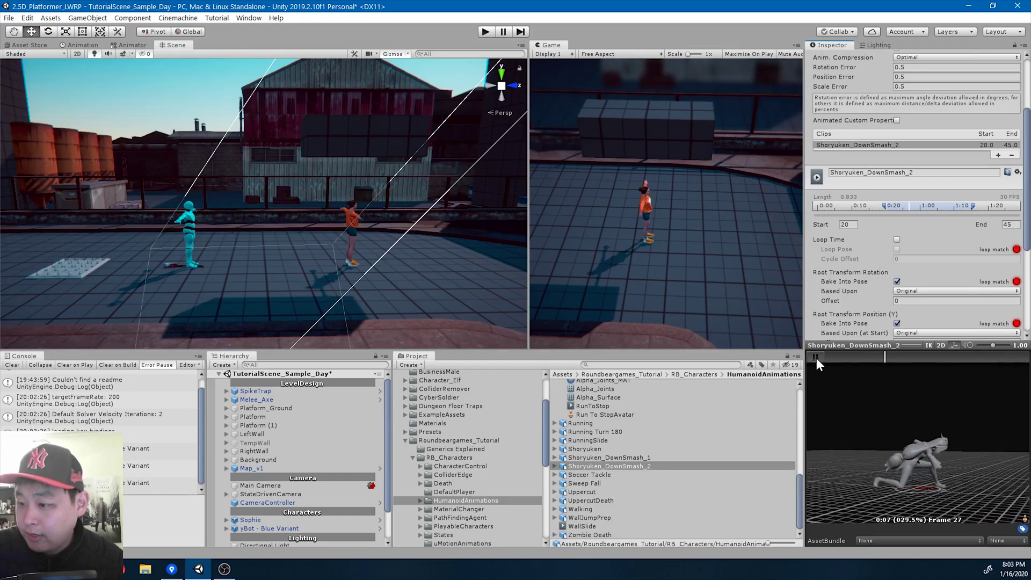
pyautogui.click(815, 358)
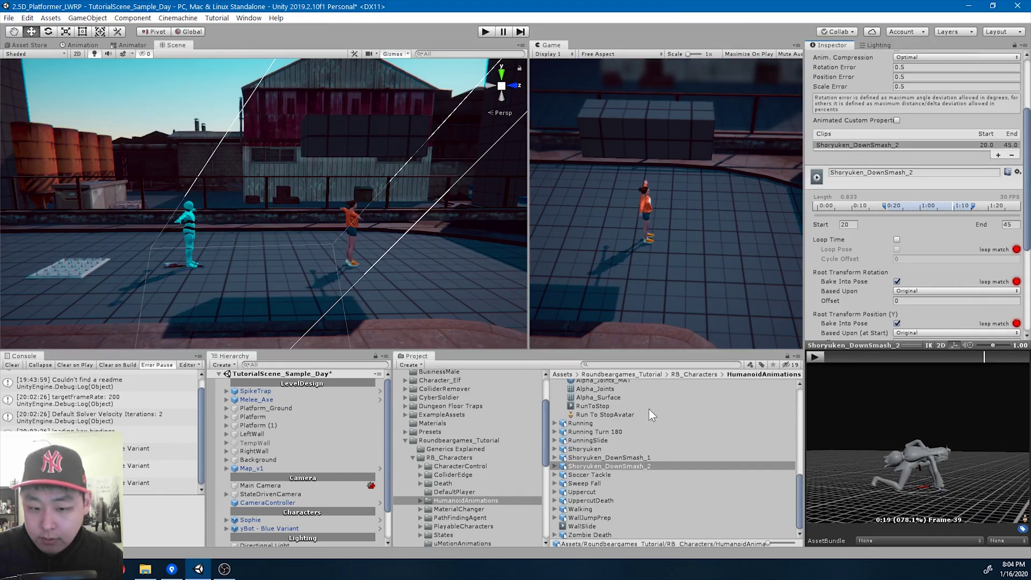
# Open the animator controller of the Sophie model nested under the Sophie character, showing the Shoryuken state in Ground Attacks
pyautogui.click(227, 519)
pyautogui.scroll(-1, 243, 511)
pyautogui.scroll(-1, 304, 494)
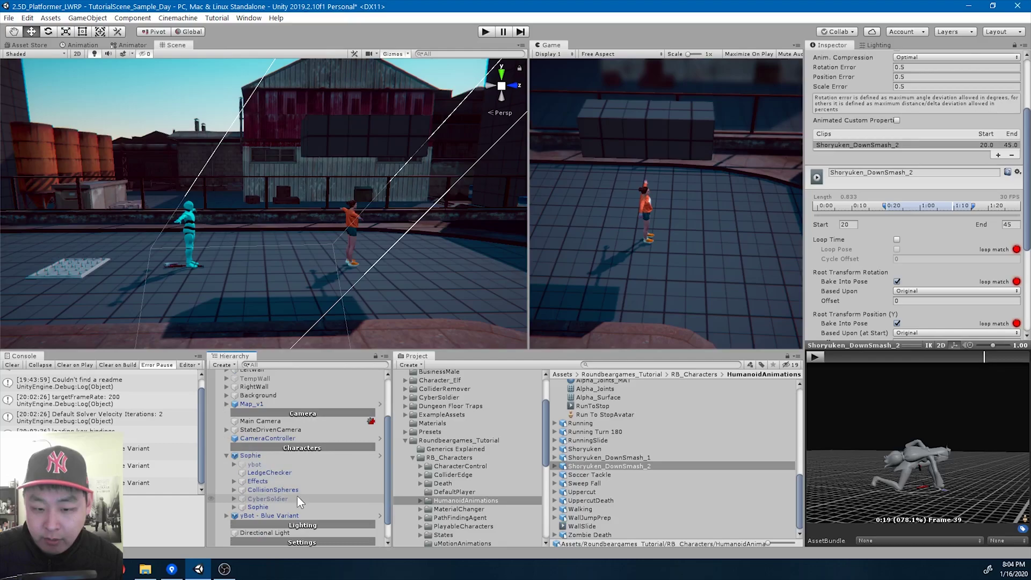
pyautogui.click(258, 507)
pyautogui.click(567, 306)
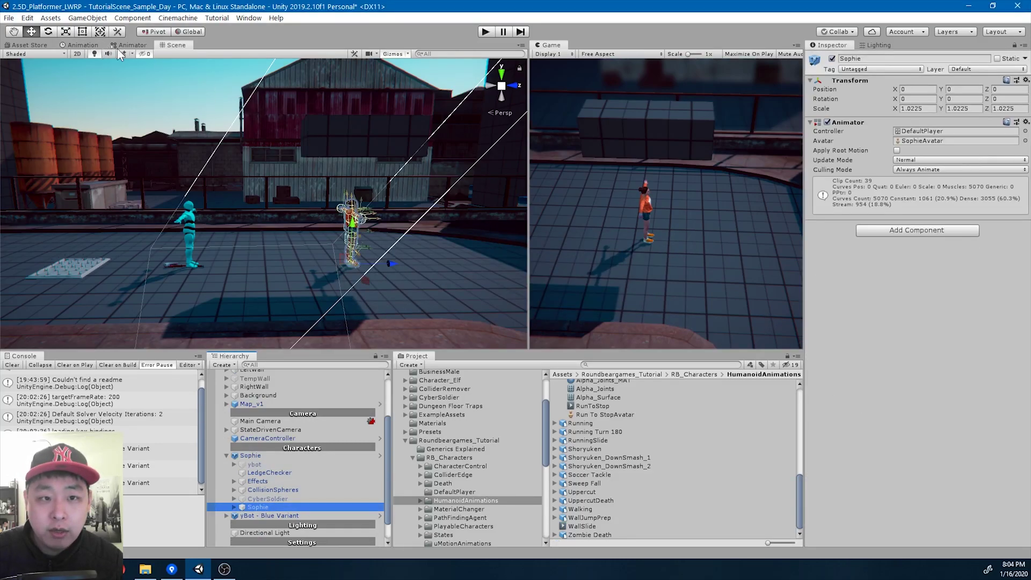
pyautogui.click(132, 46)
pyautogui.moveTo(383, 282); pyautogui.dragTo(409, 218, button='middle')
pyautogui.click(420, 179)
pyautogui.moveTo(433, 254); pyautogui.dragTo(399, 256, button='middle')
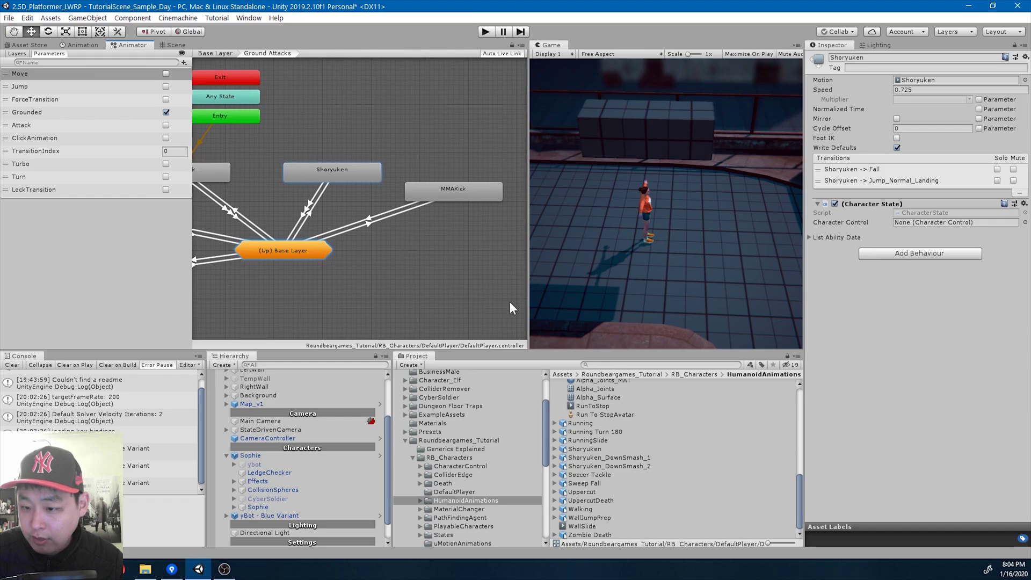
# Add the Shoryuken_DownSmash_1 and Shoryuken_DownSmash_2 assets as new states in the Ground Attacks state machine
pyautogui.moveTo(627, 459); pyautogui.dragTo(456, 163)
pyautogui.moveTo(373, 118); pyautogui.dragTo(374, 118)
pyautogui.moveTo(626, 462); pyautogui.dragTo(446, 159)
pyautogui.moveTo(381, 183); pyautogui.dragTo(371, 183)
# Widen the animator graph, move MMAKick below the other states, and arrange the two down-smash states one above the other beside Shoryuken
pyautogui.moveTo(453, 198); pyautogui.dragTo(473, 281)
pyautogui.moveTo(529, 242); pyautogui.dragTo(586, 243)
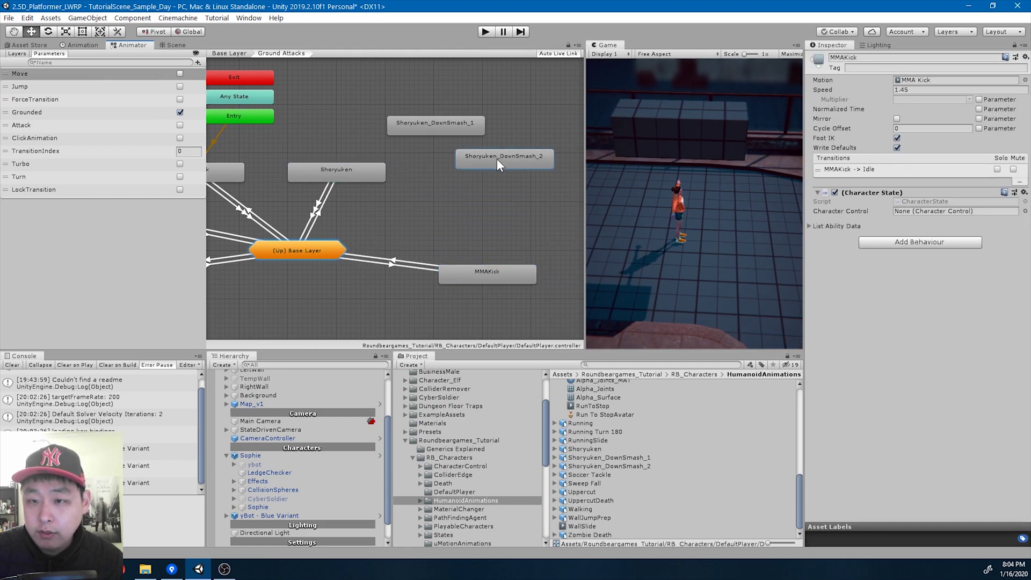
pyautogui.click(498, 160)
pyautogui.moveTo(498, 159); pyautogui.dragTo(503, 213)
pyautogui.moveTo(452, 126); pyautogui.dragTo(472, 142)
pyautogui.moveTo(505, 214); pyautogui.dragTo(479, 198)
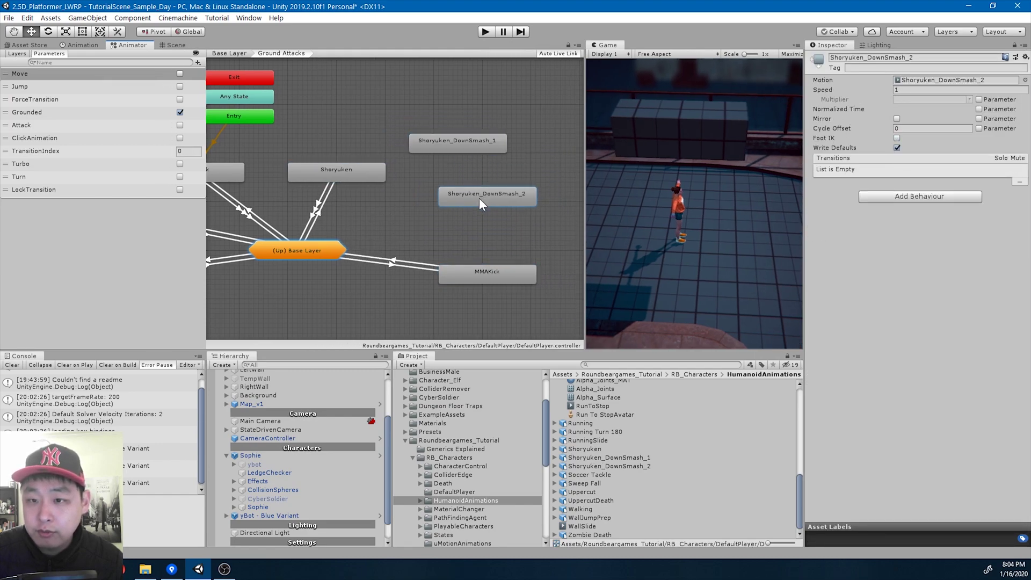
# Create a transition from the Shoryuken state to Shoryuken_DownSmash_1 and select it for editing
pyautogui.moveTo(377, 170); pyautogui.dragTo(367, 170)
pyautogui.rightClick(354, 170)
pyautogui.click(376, 175)
pyautogui.click(421, 148)
pyautogui.click(392, 161)
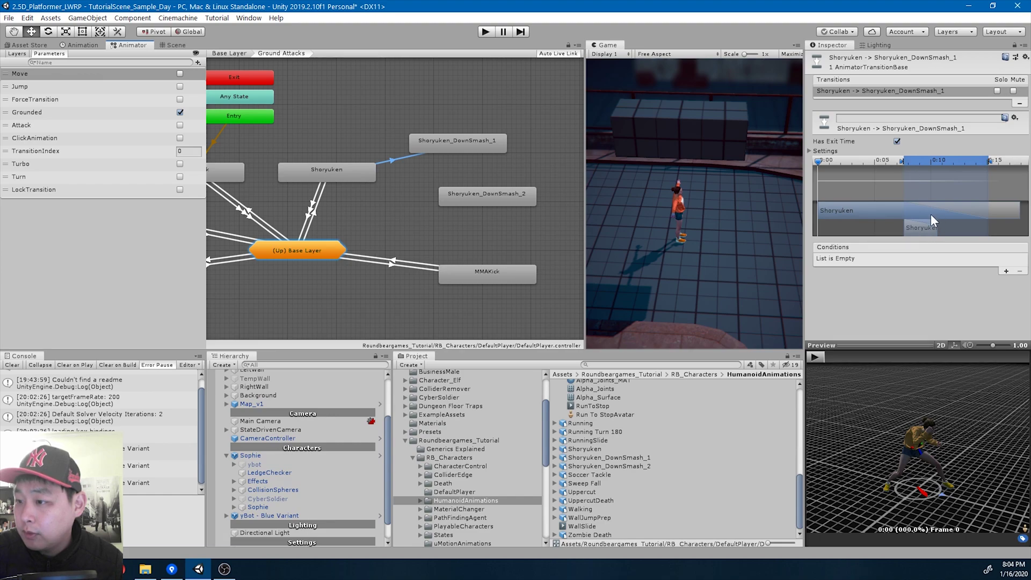
# Shorten the Shoryuken to Shoryuken_DownSmash_1 blend to under one frame at the end of Shoryuken, around 0:18, checking the preview
pyautogui.moveTo(982, 158)
pyautogui.mouseDown()
pyautogui.moveTo(929, 175)
pyautogui.moveTo(953, 160)
pyautogui.moveTo(1007, 169)
pyautogui.mouseUp()
pyautogui.moveTo(926, 228)
pyautogui.mouseDown()
pyautogui.moveTo(861, 193)
pyautogui.moveTo(868, 159)
pyautogui.moveTo(879, 159)
pyautogui.mouseUp()
pyautogui.scroll(20, 859, 186)
pyautogui.click(816, 358)
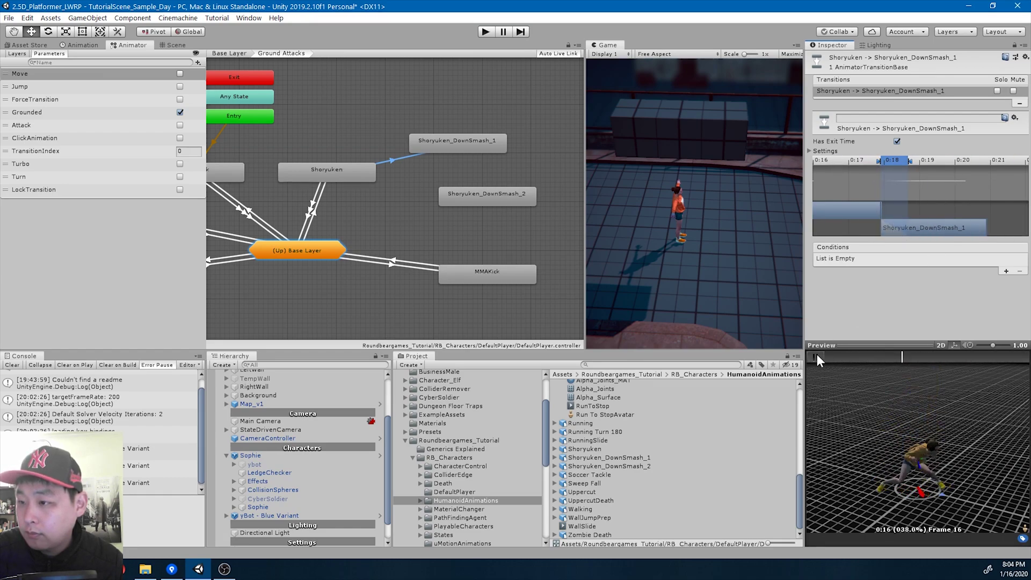
pyautogui.click(816, 358)
pyautogui.moveTo(911, 167); pyautogui.dragTo(907, 166)
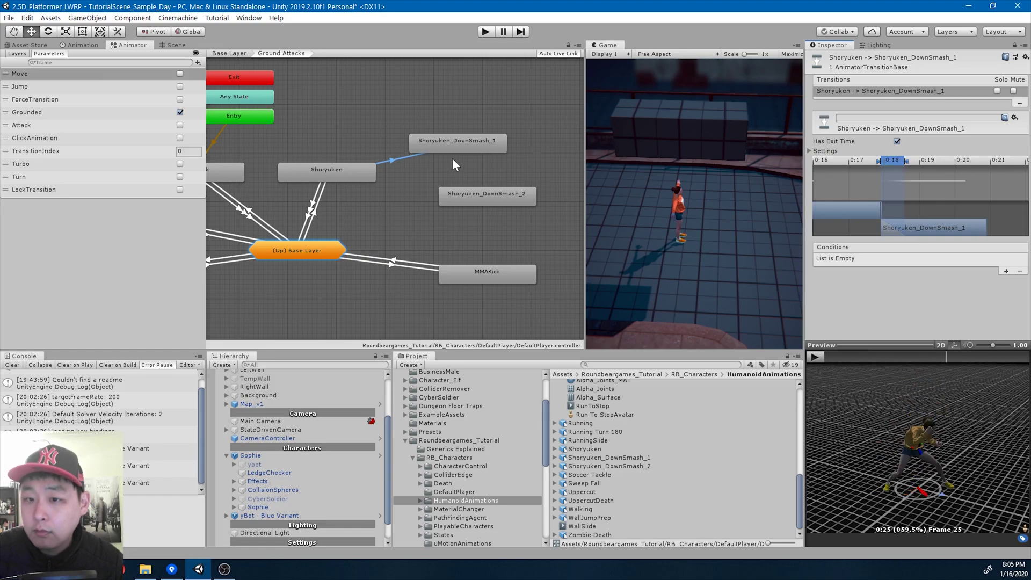
# Set the Shoryuken_DownSmash_1 state's speed to 0.3 and play back the transition from Shoryuken into it
pyautogui.click(446, 141)
pyautogui.click(910, 90)
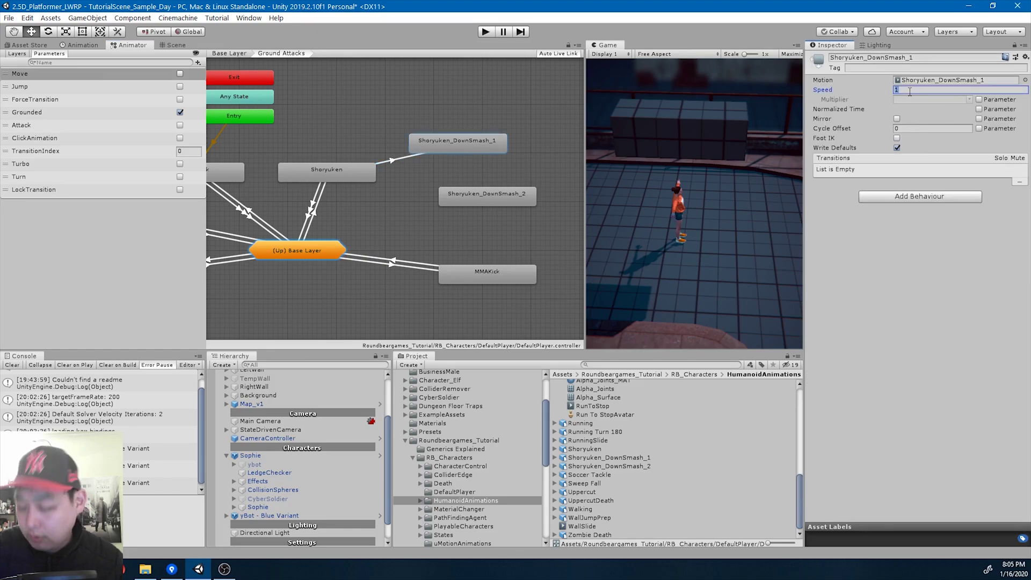
pyautogui.click(408, 154)
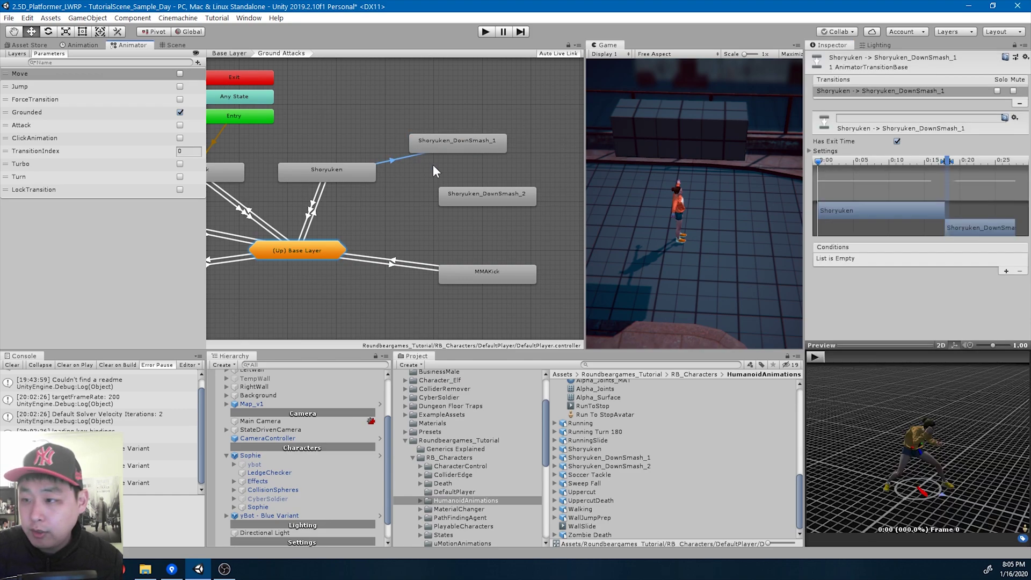
pyautogui.click(818, 359)
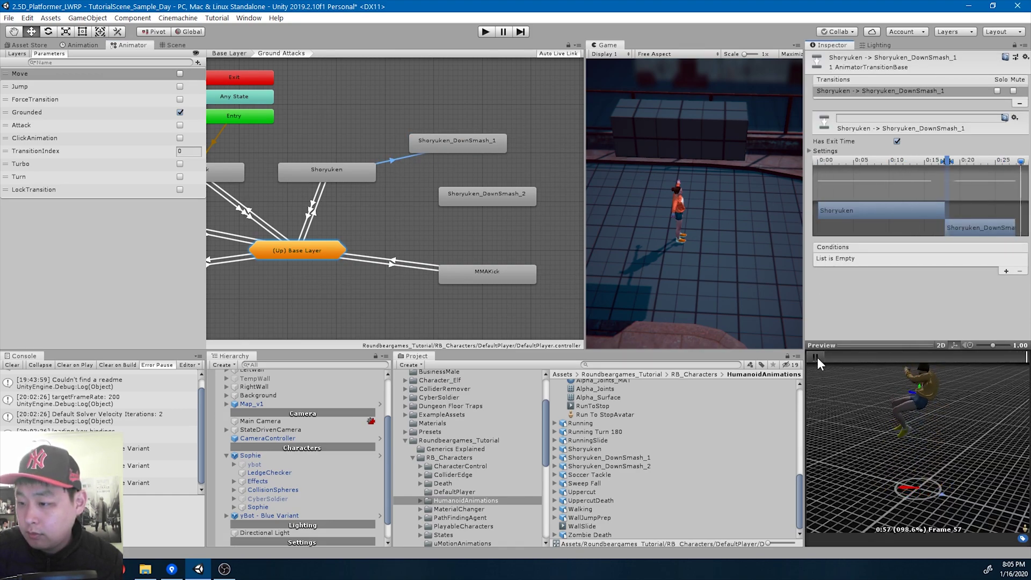
pyautogui.click(818, 357)
pyautogui.scroll(3, 963, 192)
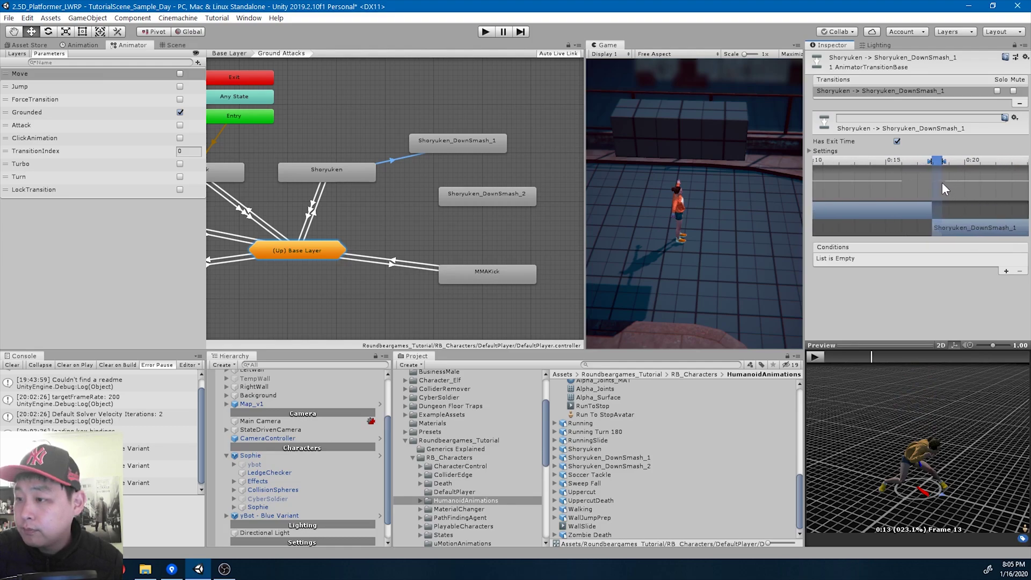
pyautogui.scroll(2, 944, 179)
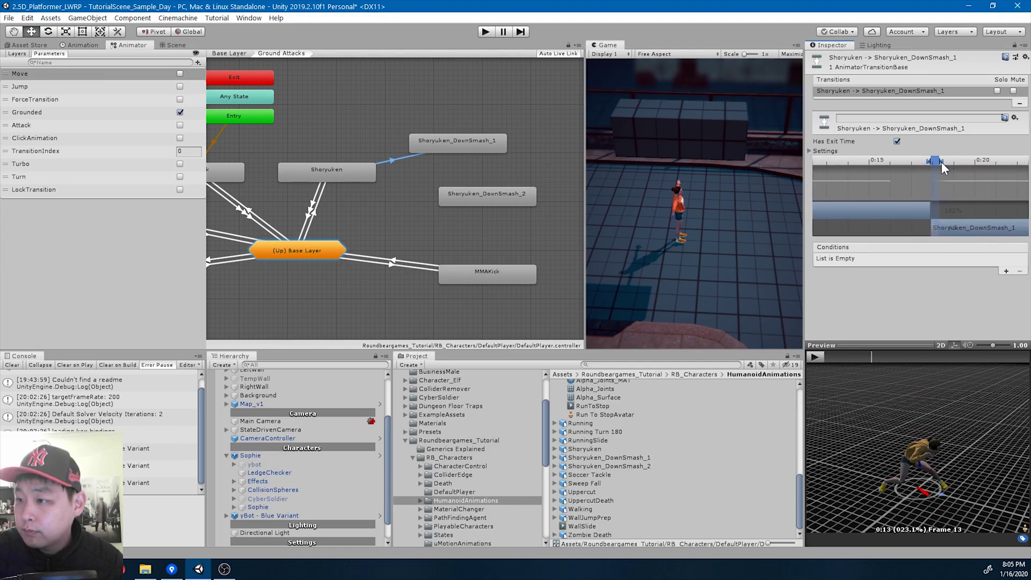
pyautogui.click(816, 357)
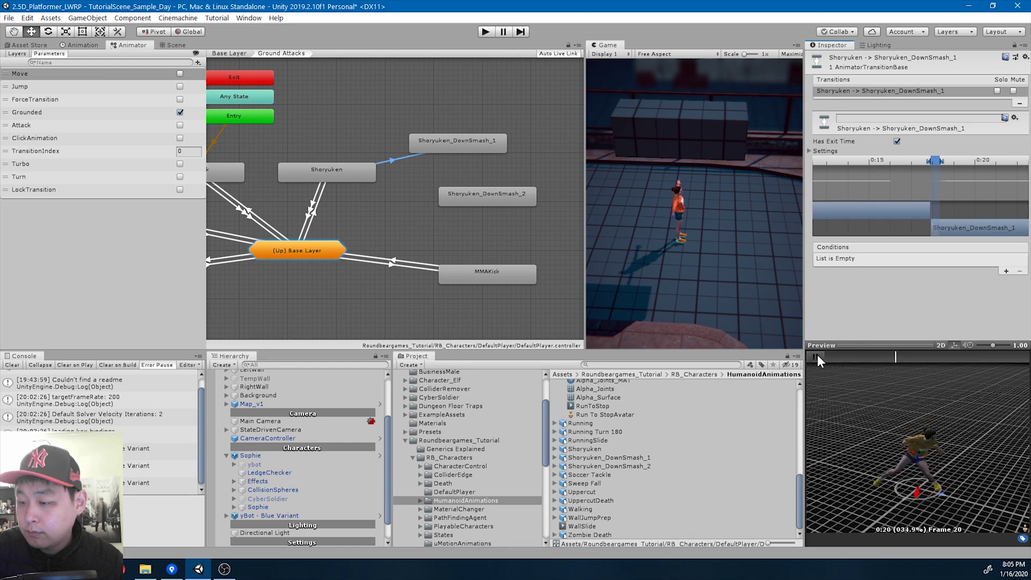
pyautogui.click(816, 357)
# In the Shoryuken state's Player_Shoryuken_Attack asset, set Combo Start Time to 0.1 and Combo End Time to 0.9
pyautogui.click(347, 175)
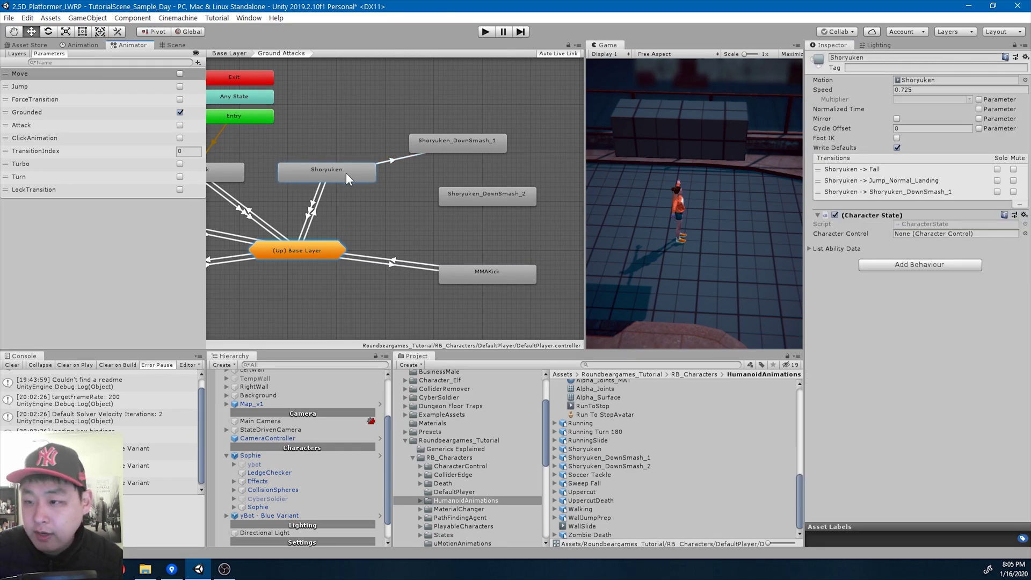
pyautogui.click(809, 248)
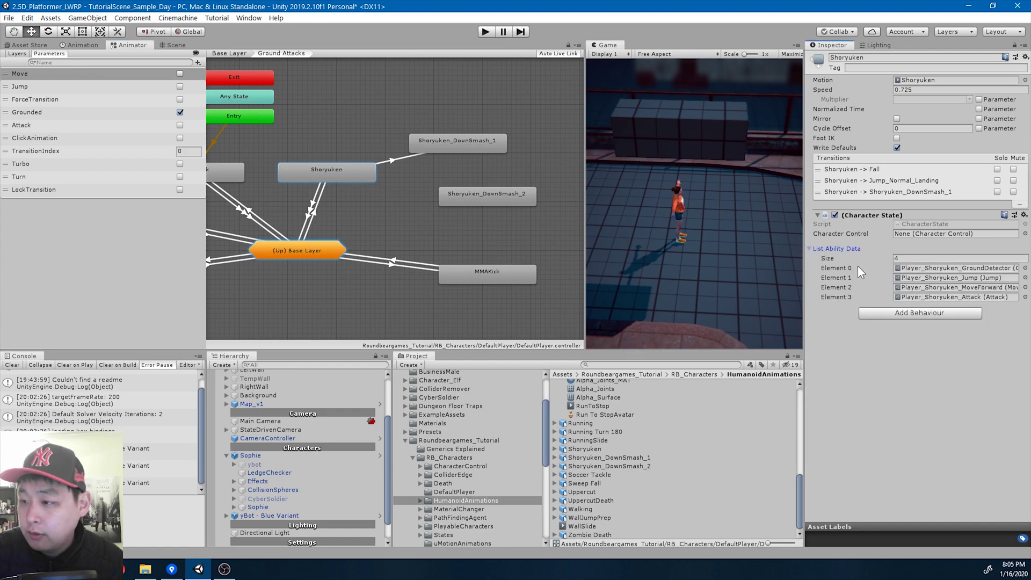
pyautogui.click(950, 297)
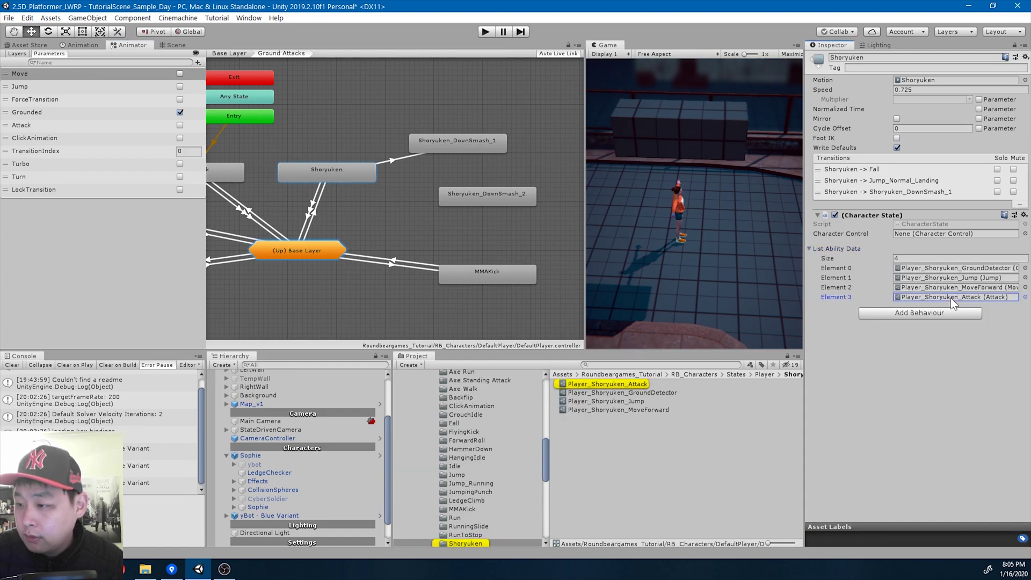
pyautogui.click(627, 385)
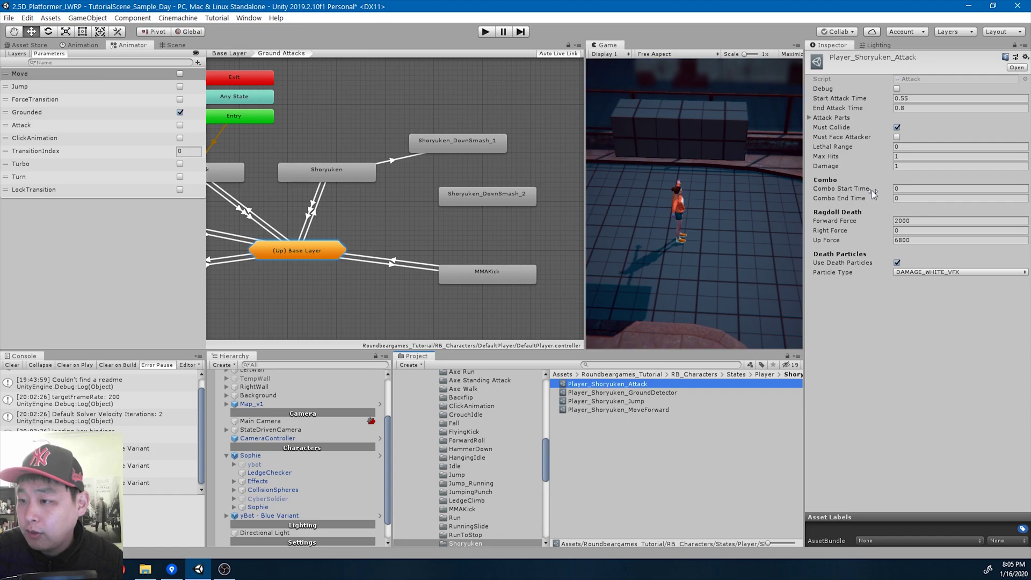
pyautogui.click(907, 189)
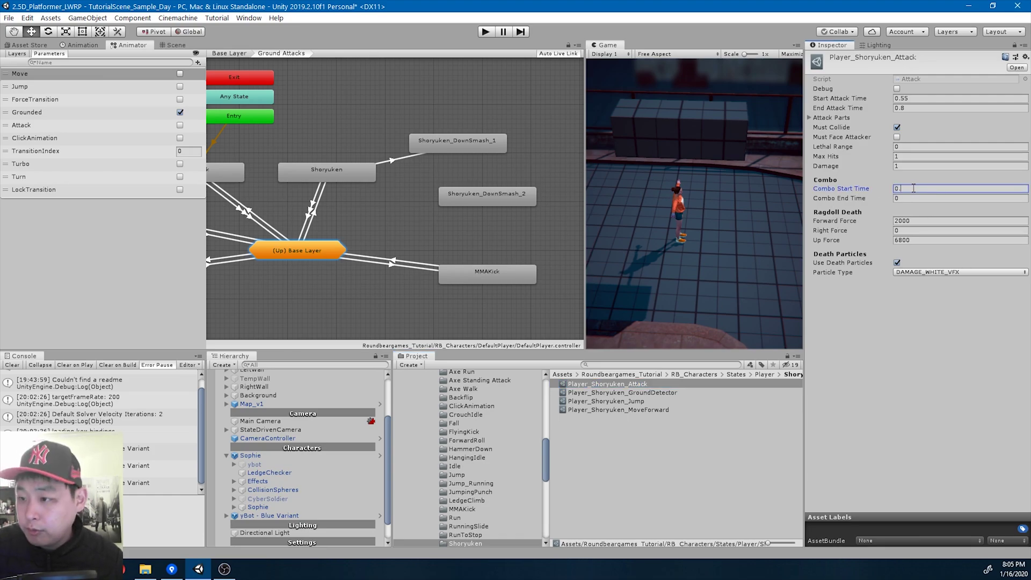
pyautogui.click(917, 198)
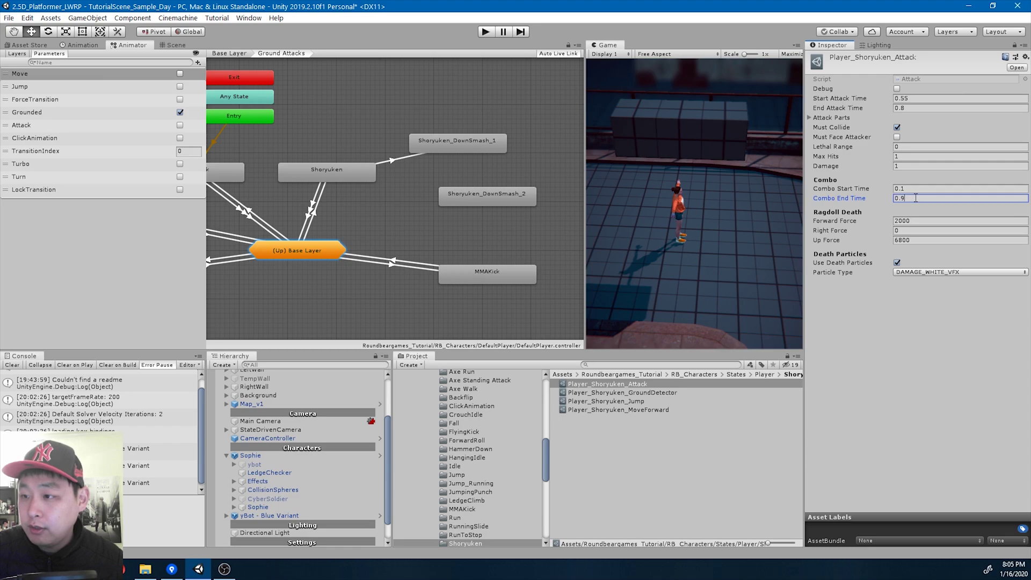
pyautogui.write('0.9')
pyautogui.press('Return')
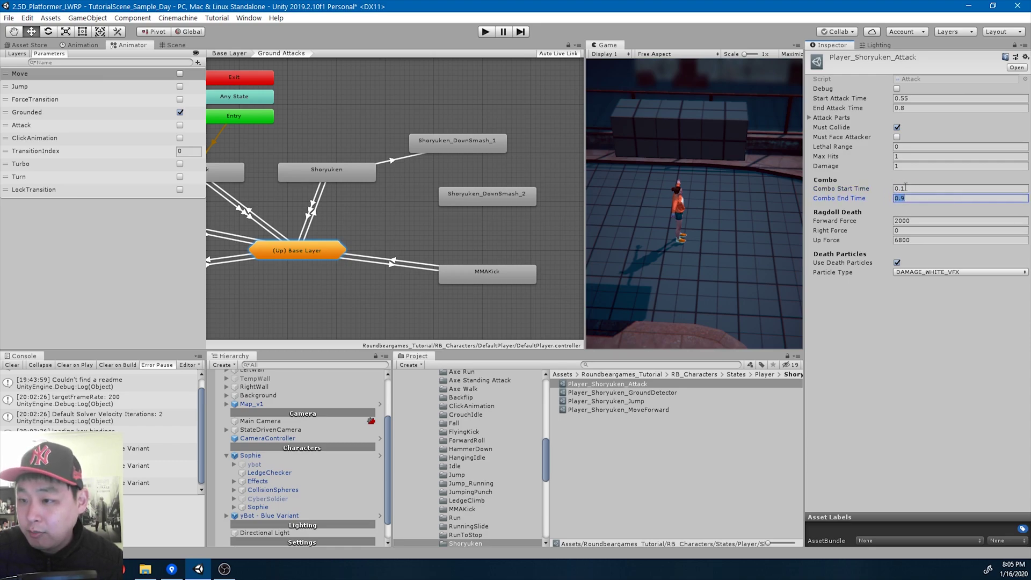
# Add an Attack true condition to the transition from Shoryuken to Shoryuken_DownSmash_1
pyautogui.click(393, 161)
pyautogui.click(1006, 272)
pyautogui.click(848, 260)
pyautogui.click(865, 330)
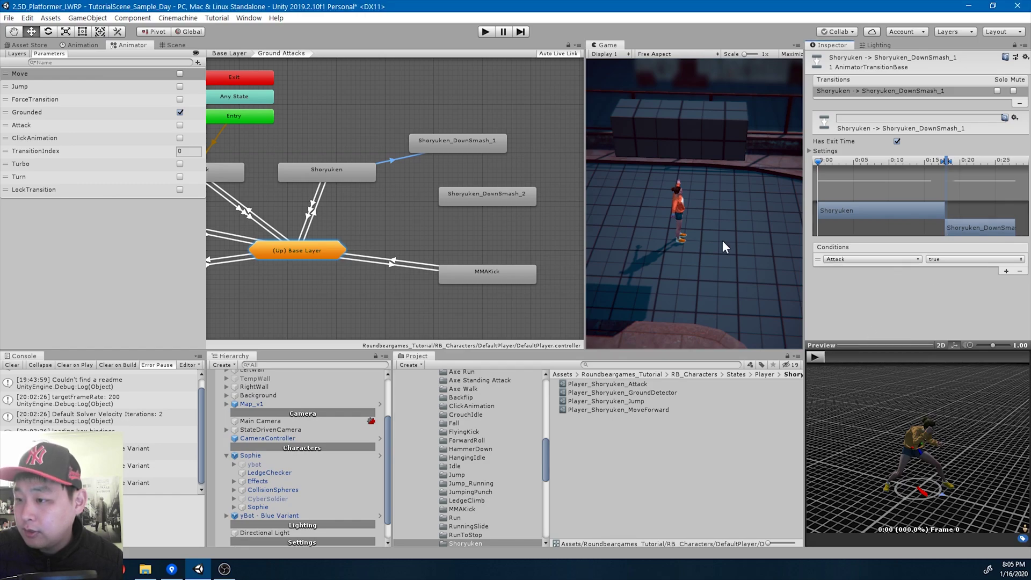
# Preview the Shoryuken to Fall transition and add an Attack false condition to it alongside the Grounded one
pyautogui.click(471, 143)
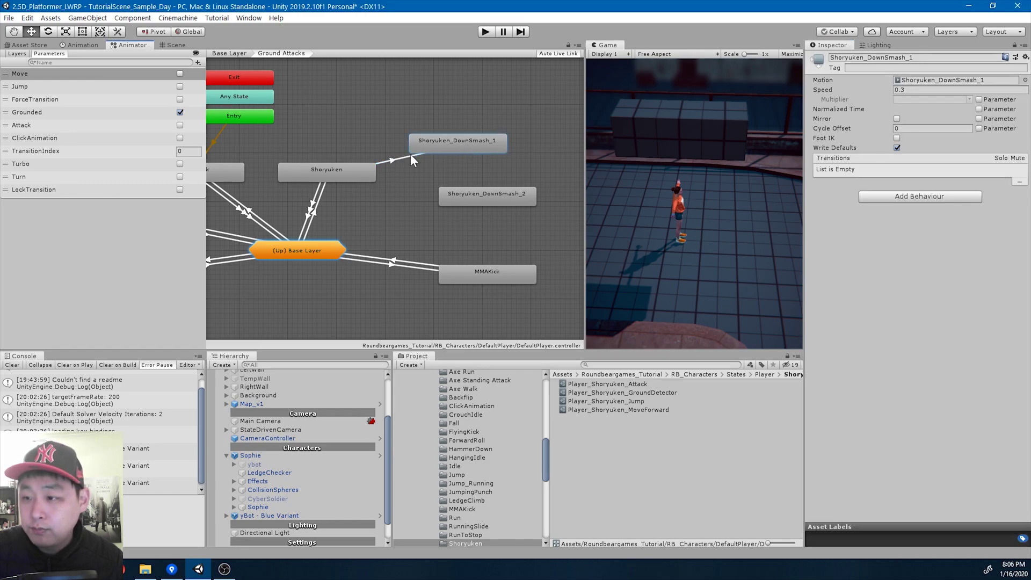
pyautogui.click(344, 172)
pyautogui.click(313, 205)
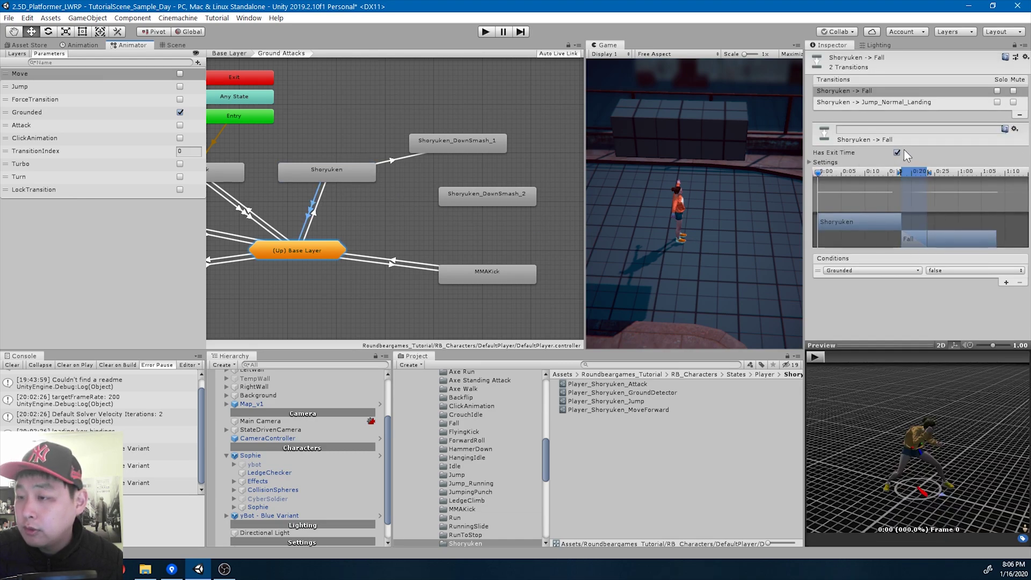
pyautogui.click(815, 357)
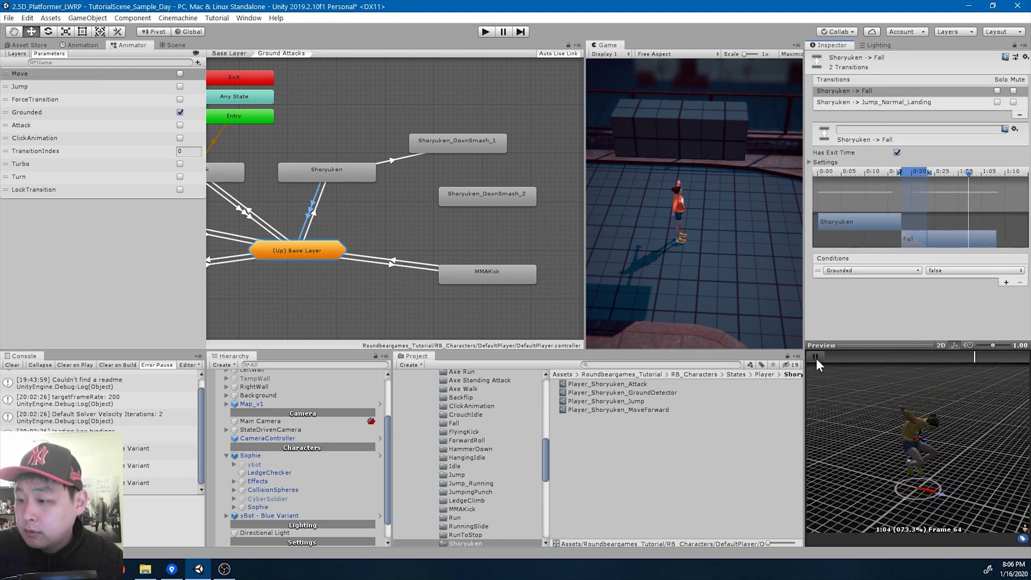
pyautogui.click(816, 358)
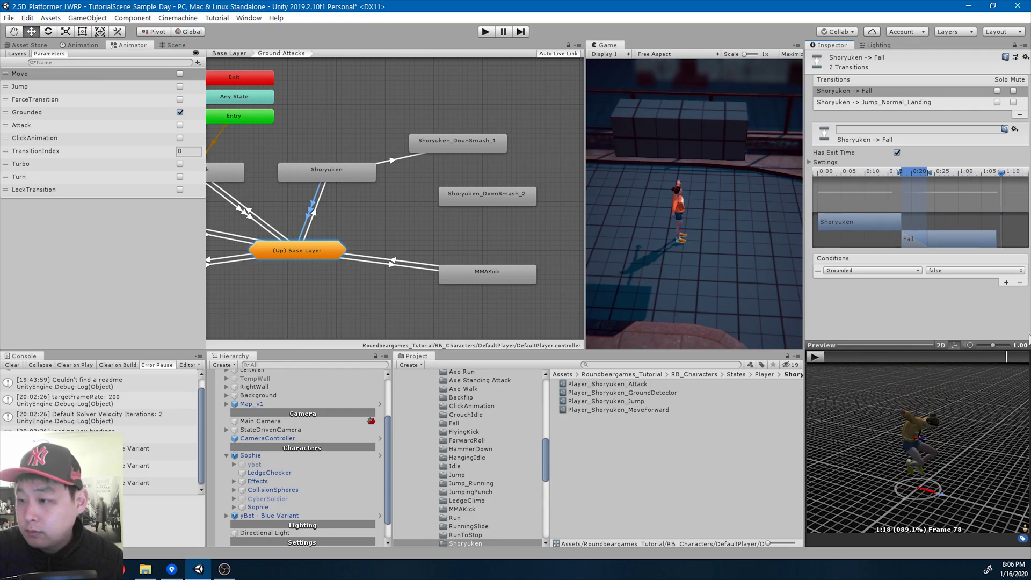
pyautogui.click(1006, 282)
pyautogui.click(865, 282)
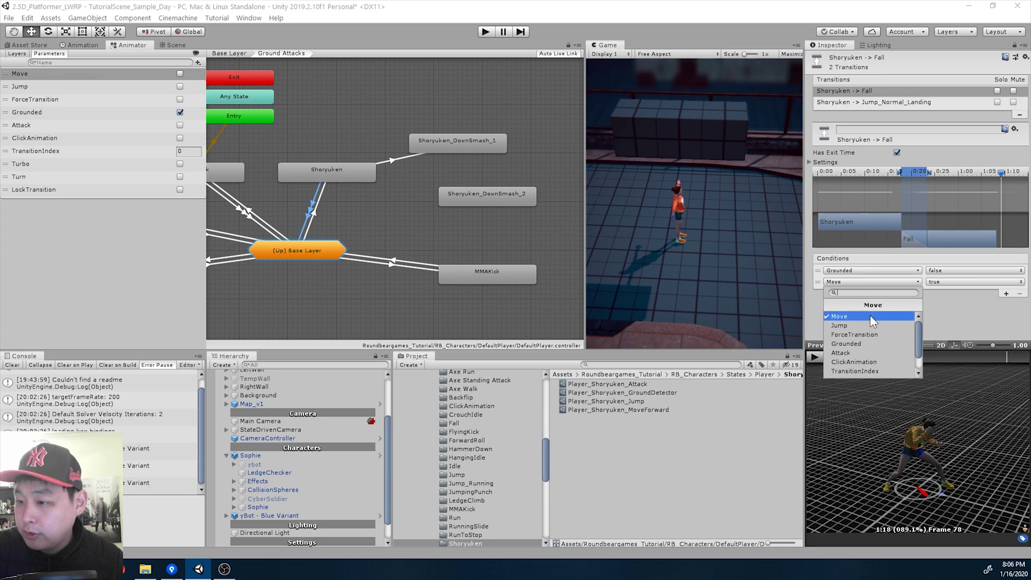
pyautogui.click(863, 352)
pyautogui.click(948, 282)
pyautogui.click(946, 309)
# Playtest the game twice, performing a Shoryuken and attacking again in mid-air to test the transition into Shoryuken_DownSmash_1
pyautogui.click(488, 33)
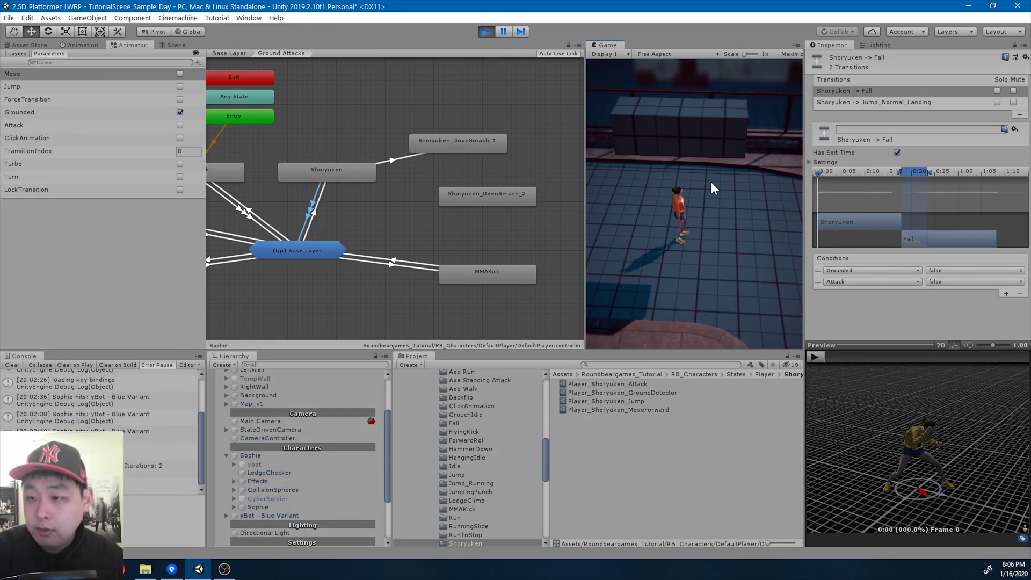
pyautogui.press('d')
pyautogui.press('Return')
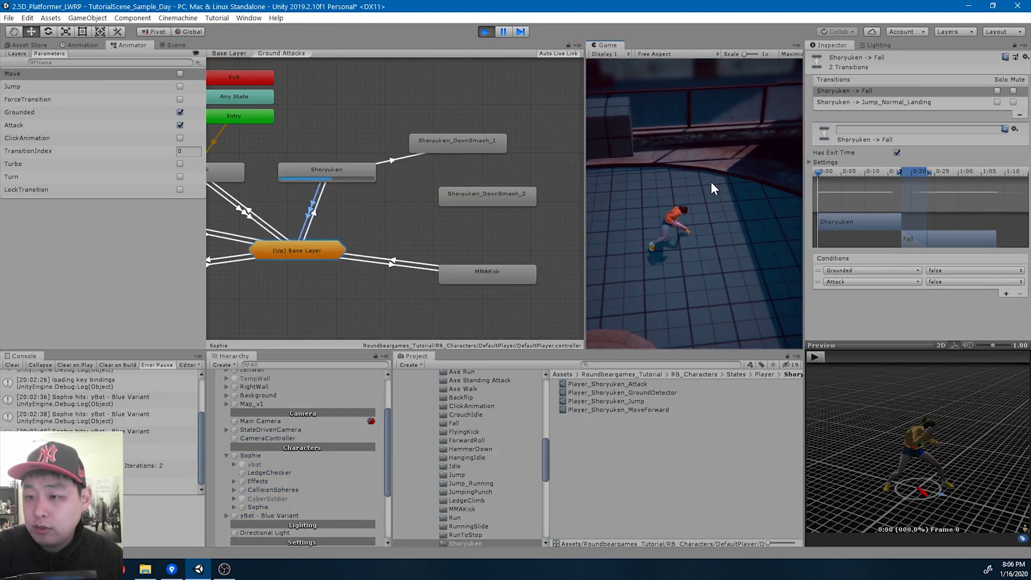
pyautogui.press('Return')
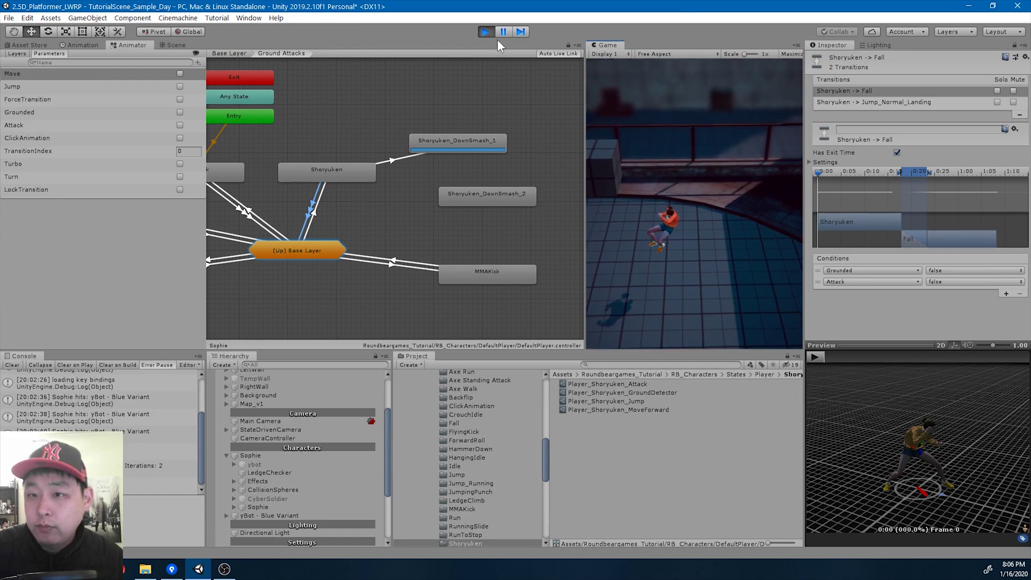
pyautogui.click(486, 30)
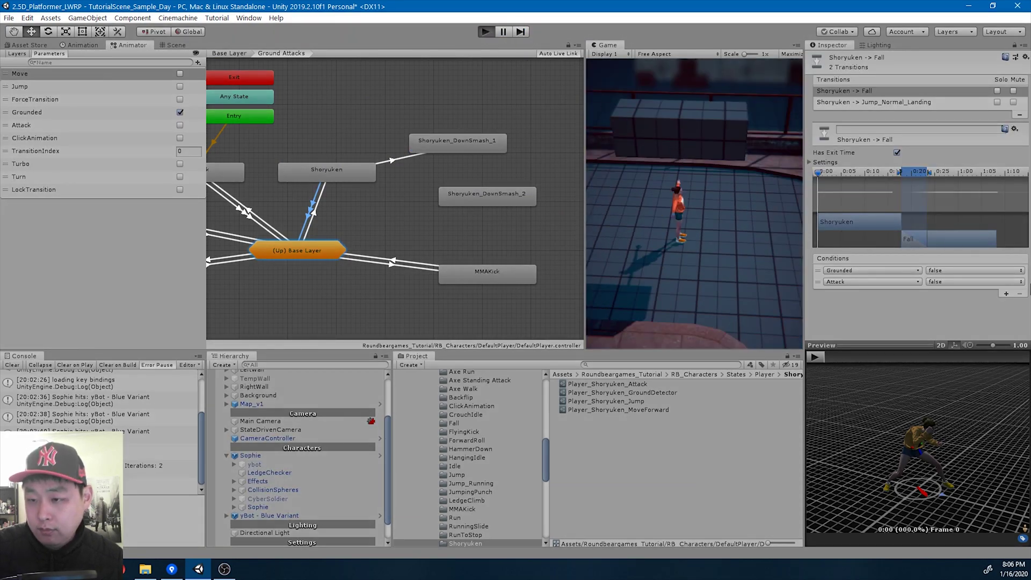
pyautogui.hotkey('ctrl', 'p')
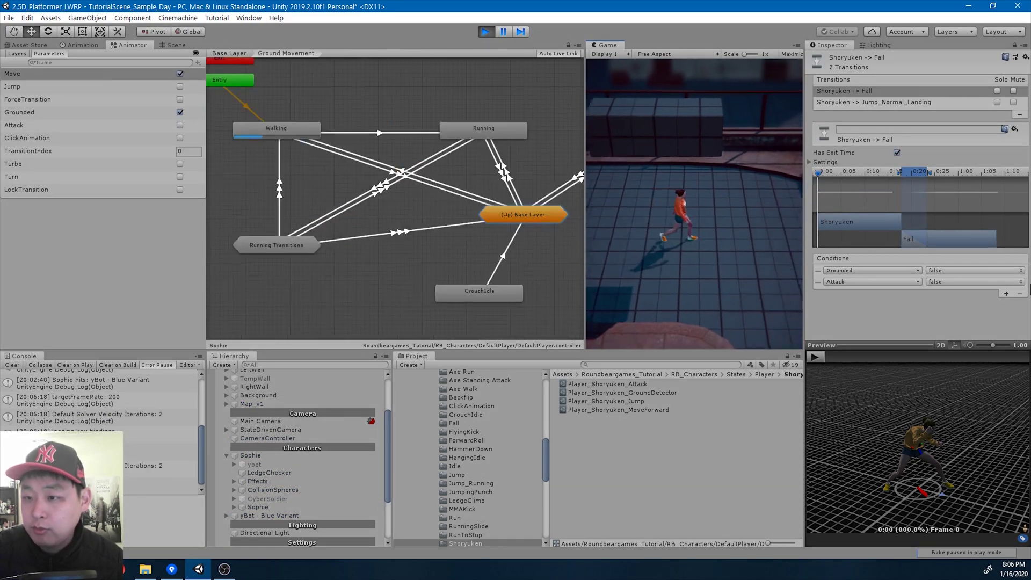
pyautogui.press('Return')
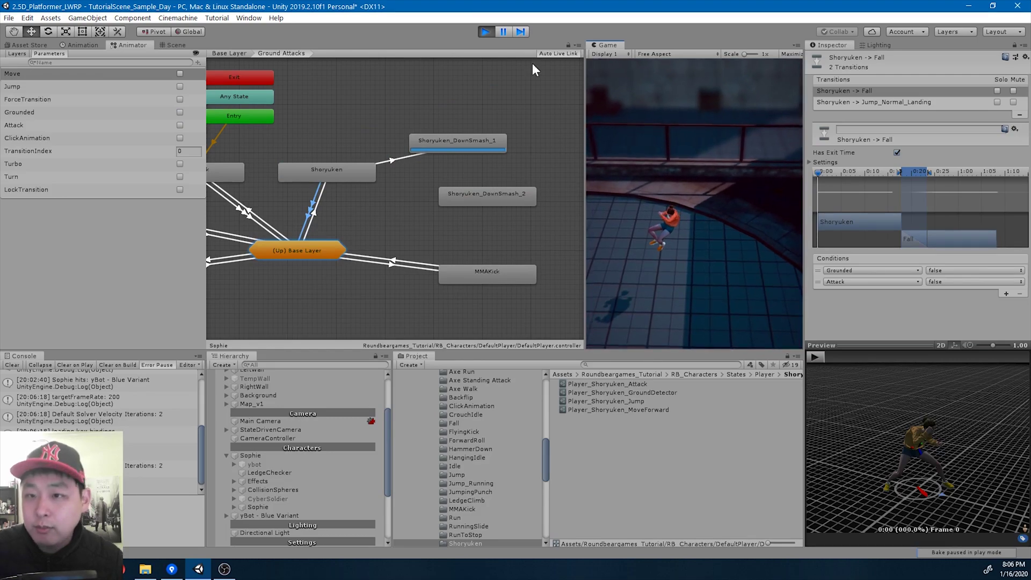
# Exit play mode, make a transition from Shoryuken_DownSmash_1 to Shoryuken_DownSmash_2 and select it
pyautogui.click(484, 31)
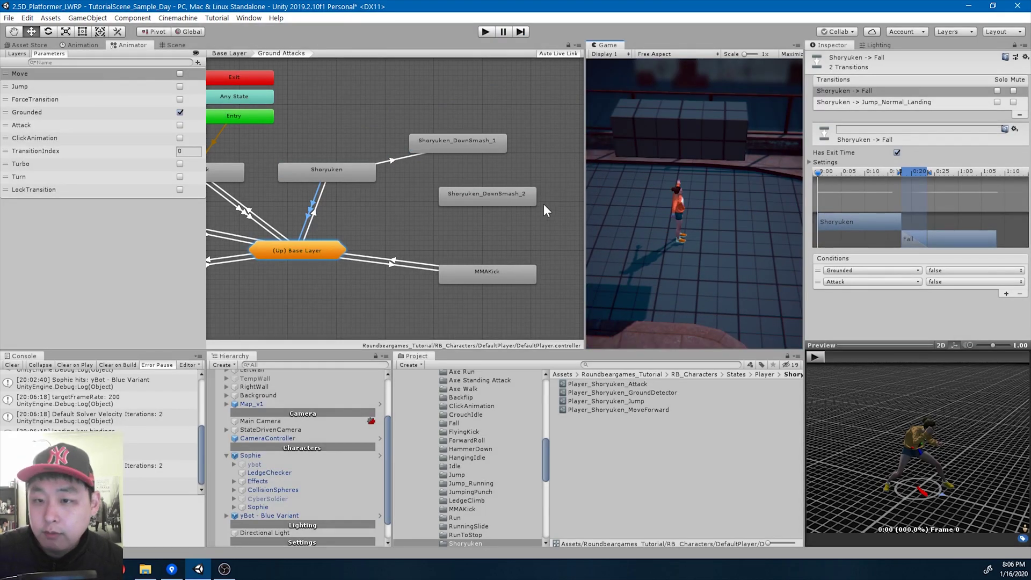
pyautogui.rightClick(466, 143)
pyautogui.click(486, 154)
pyautogui.click(482, 195)
pyautogui.click(469, 163)
# Retime the DownSmash_1 to DownSmash_2 transition so a short blend begins where the first clip ends, and preview the result
pyautogui.moveTo(828, 162); pyautogui.dragTo(880, 160)
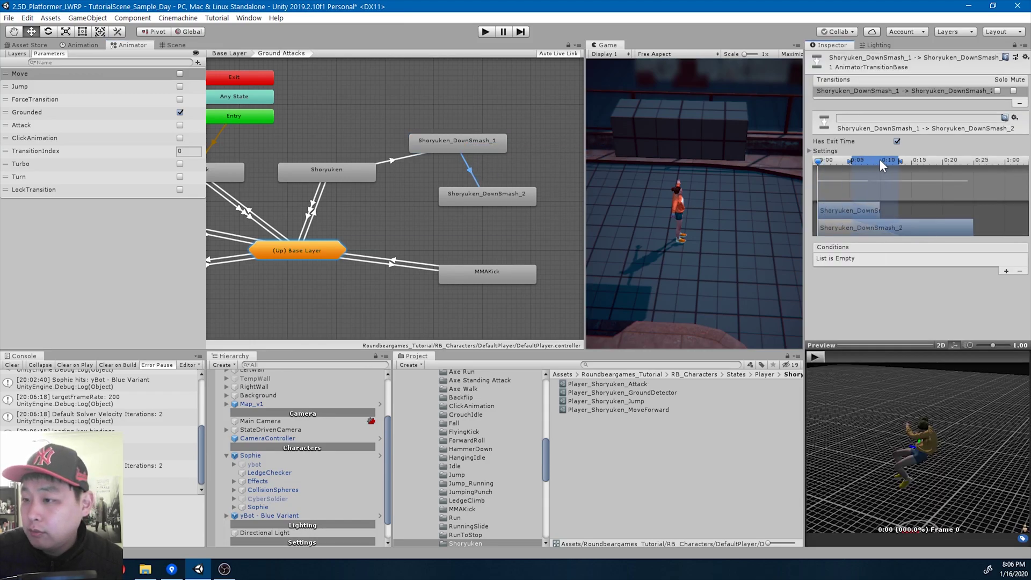
pyautogui.moveTo(861, 225); pyautogui.dragTo(911, 225)
pyautogui.scroll(10, 898, 205)
pyautogui.scroll(2, 866, 183)
pyautogui.moveTo(849, 160); pyautogui.dragTo(874, 162)
pyautogui.moveTo(933, 234); pyautogui.dragTo(954, 234)
pyautogui.moveTo(952, 167); pyautogui.dragTo(902, 160)
pyautogui.click(815, 356)
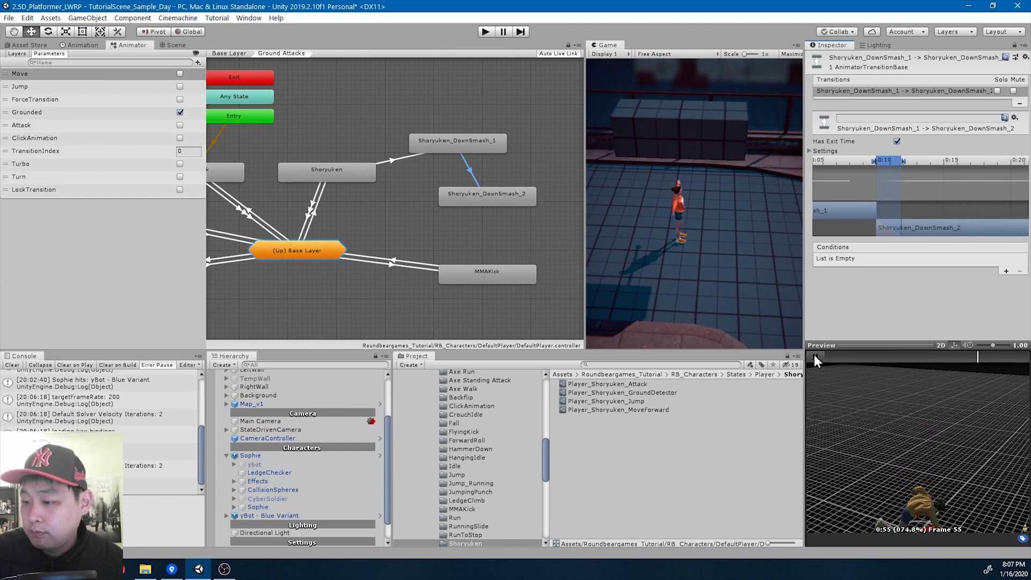
pyautogui.click(814, 356)
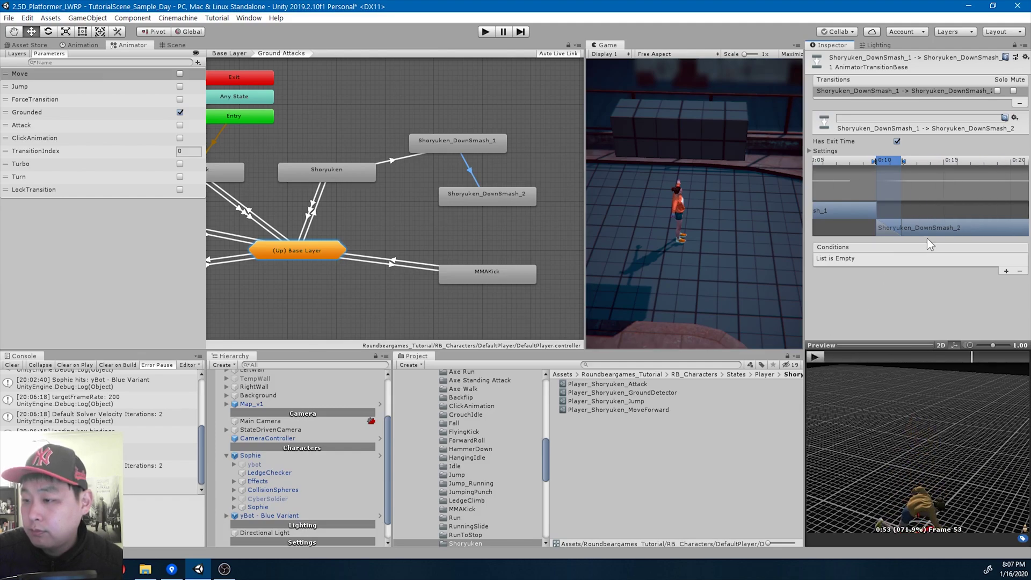
# Disable Has Exit Time on the DownSmash_1 to DownSmash_2 transition, add a Grounded true condition and preview it
pyautogui.click(897, 141)
pyautogui.click(1007, 270)
pyautogui.click(858, 259)
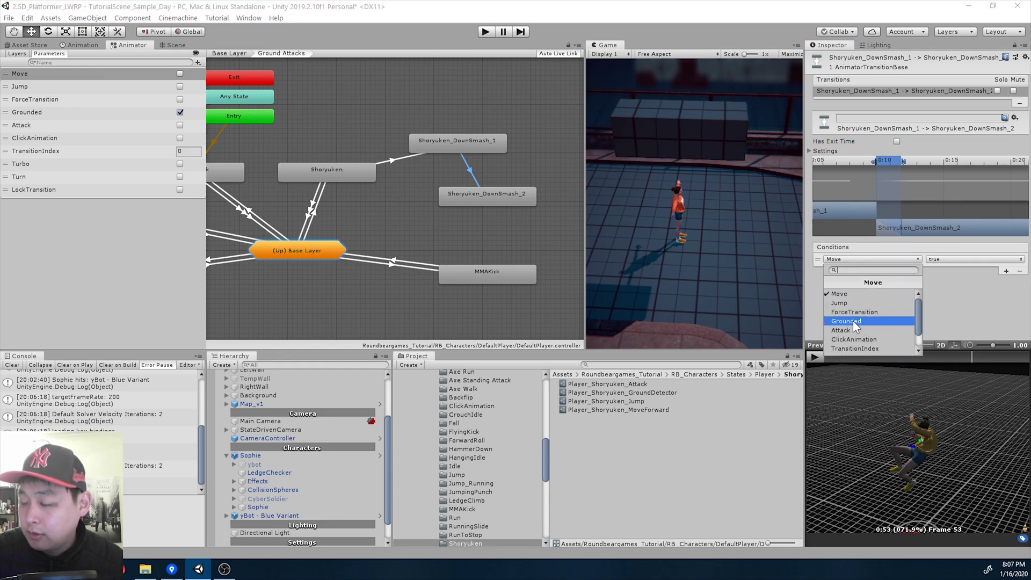
pyautogui.click(853, 320)
pyautogui.click(940, 260)
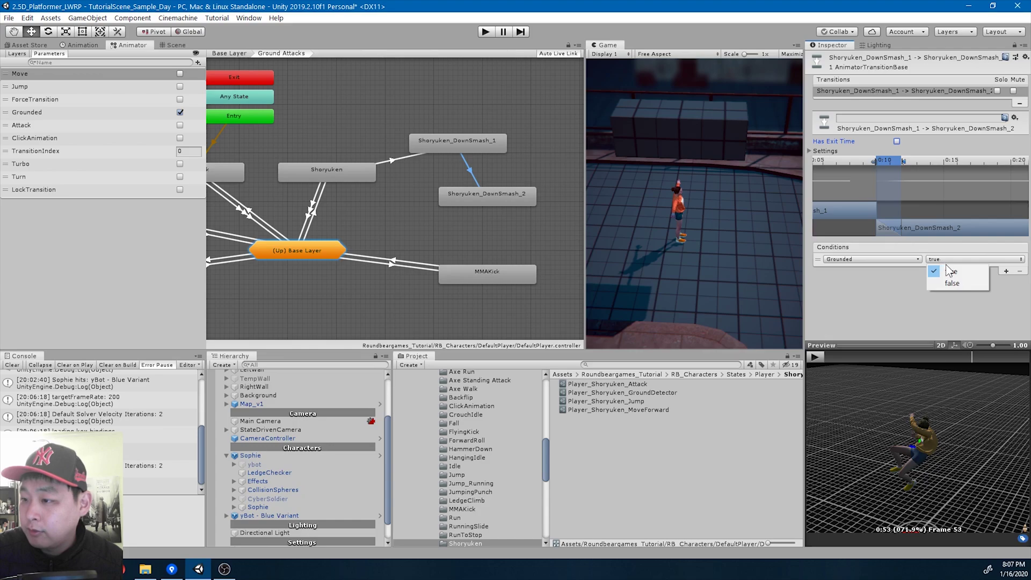
pyautogui.click(940, 272)
pyautogui.click(814, 358)
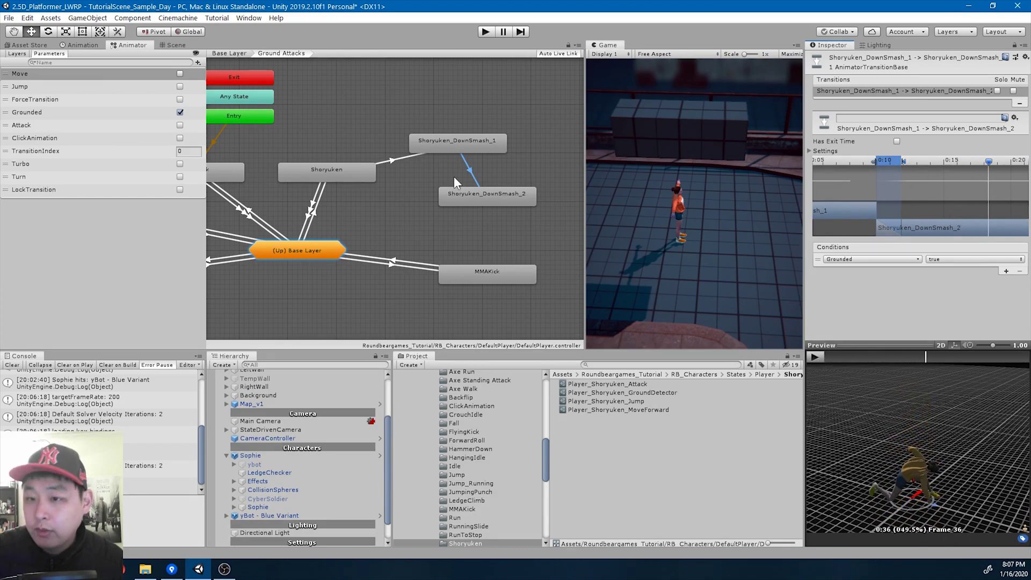
# Create a GroundDetector ability asset named Player_Shoryuken_Down_GroundDetector in the Shoryuken states folder
pyautogui.click(456, 145)
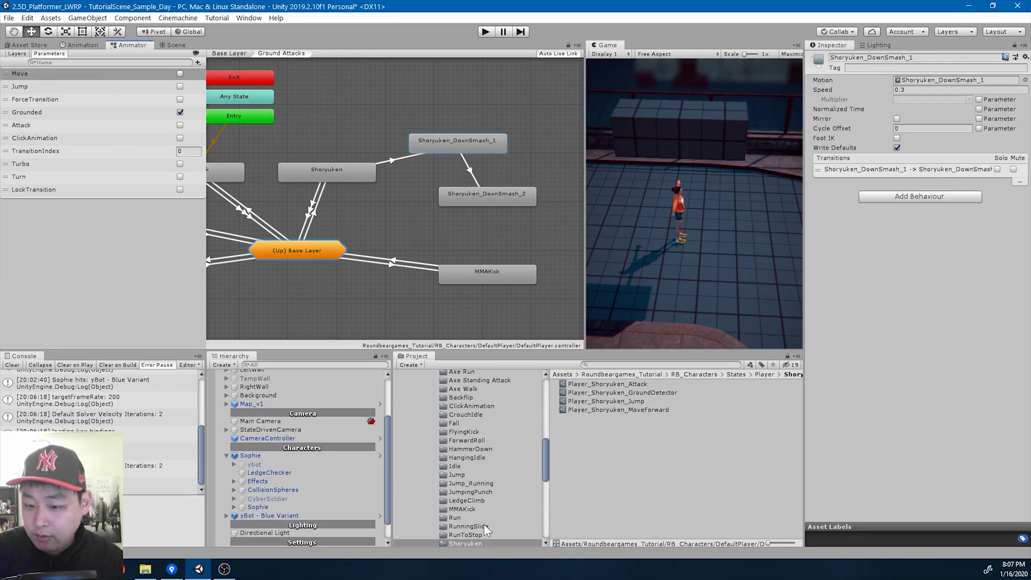
pyautogui.rightClick(641, 460)
pyautogui.moveTo(703, 199)
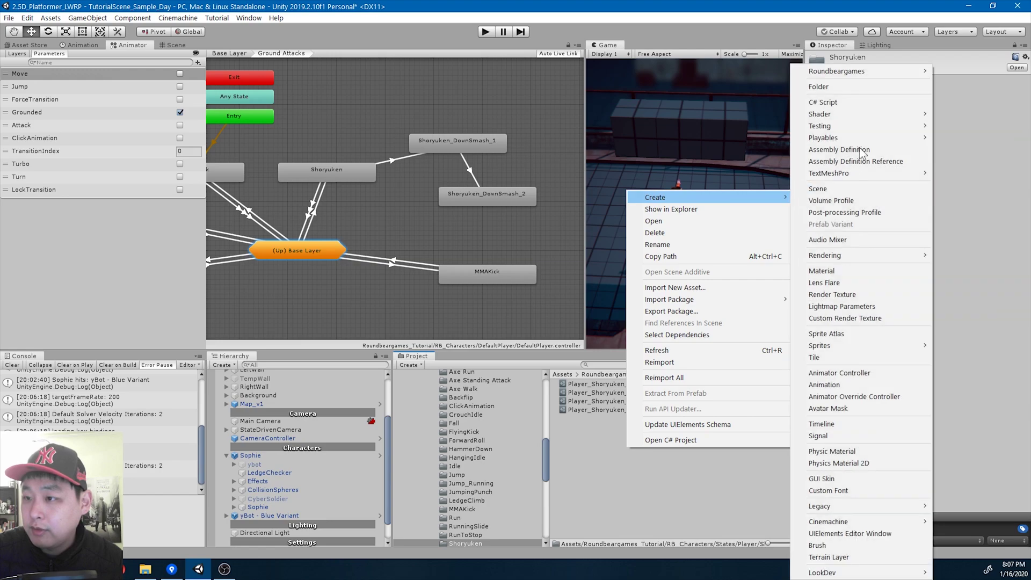
pyautogui.moveTo(854, 75)
pyautogui.moveTo(969, 84)
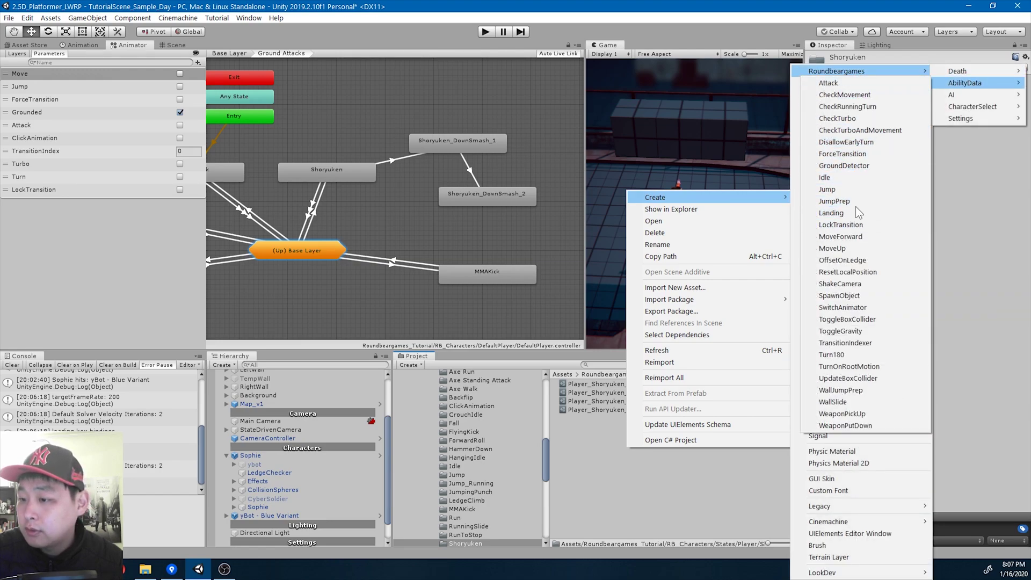
pyautogui.click(847, 165)
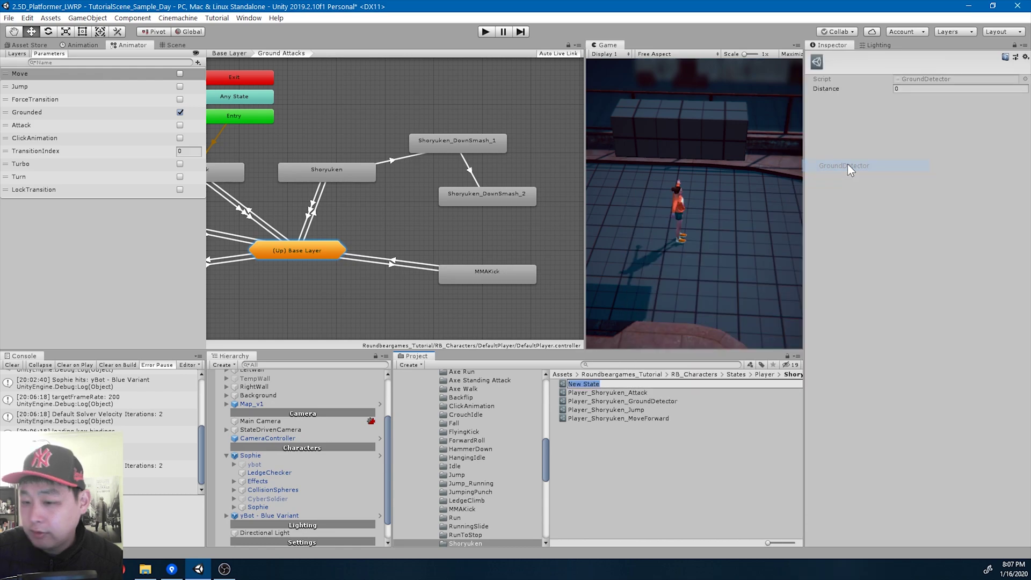
pyautogui.write('Player_Shoryuken_Do')
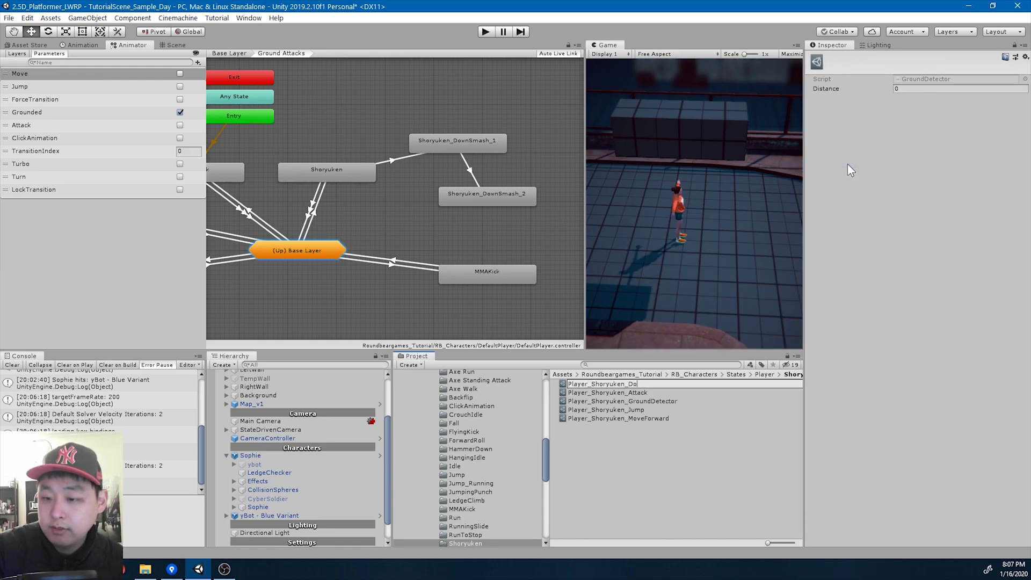
pyautogui.write('wn_GroundDetector')
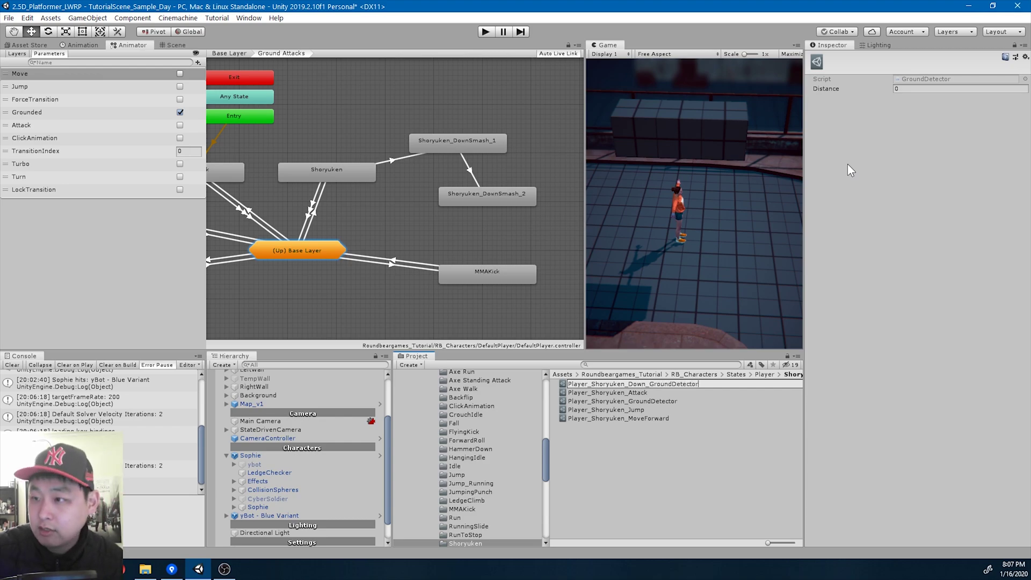
pyautogui.press('Return')
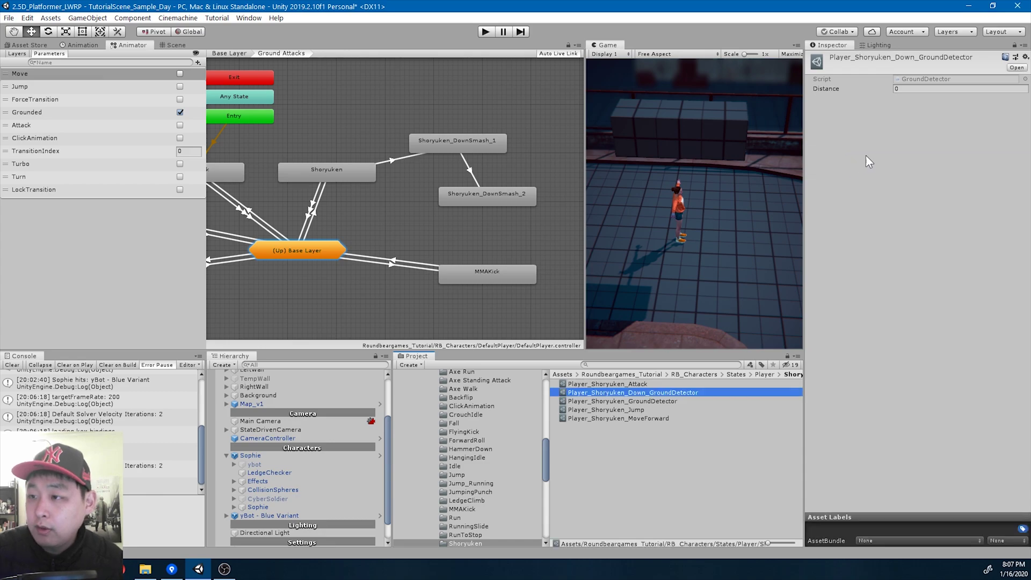
# Set the Distance of Player_Shoryuken_Down_GroundDetector to 0.25, checking the Distance of Player_Shoryuken_GroundDetector for comparison
pyautogui.click(910, 90)
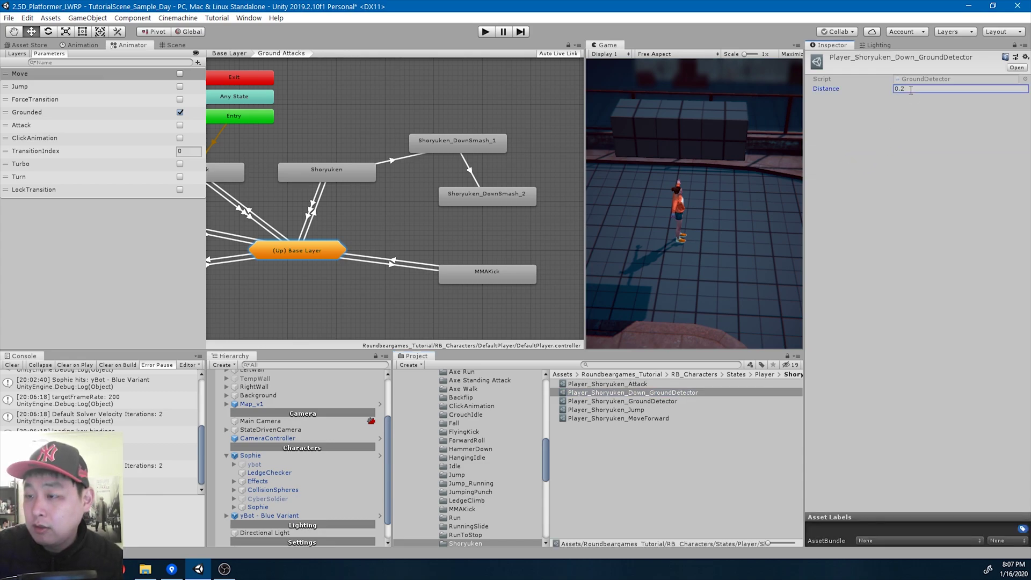
pyautogui.click(491, 196)
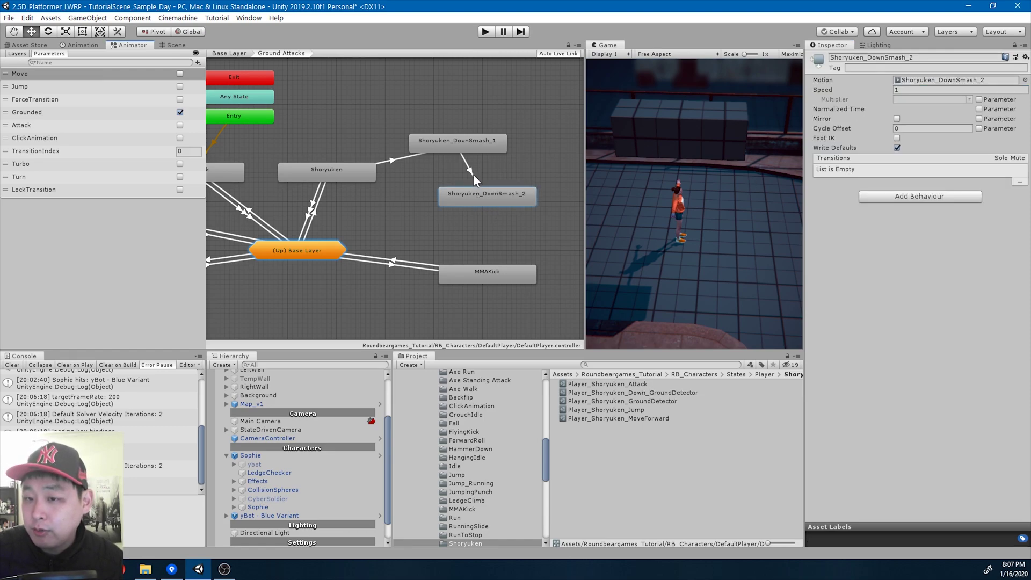
pyautogui.click(472, 173)
pyautogui.click(483, 196)
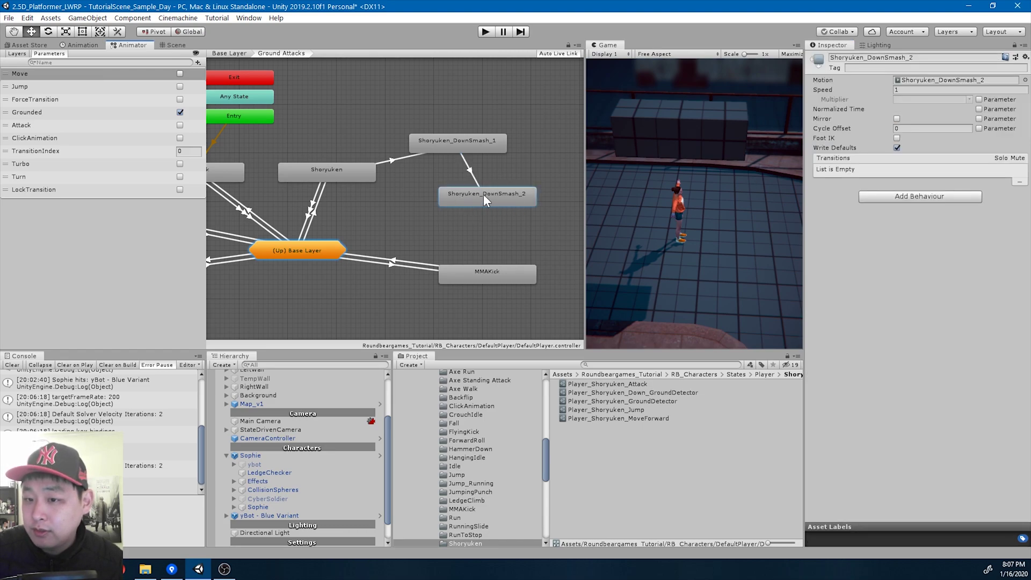
pyautogui.click(655, 402)
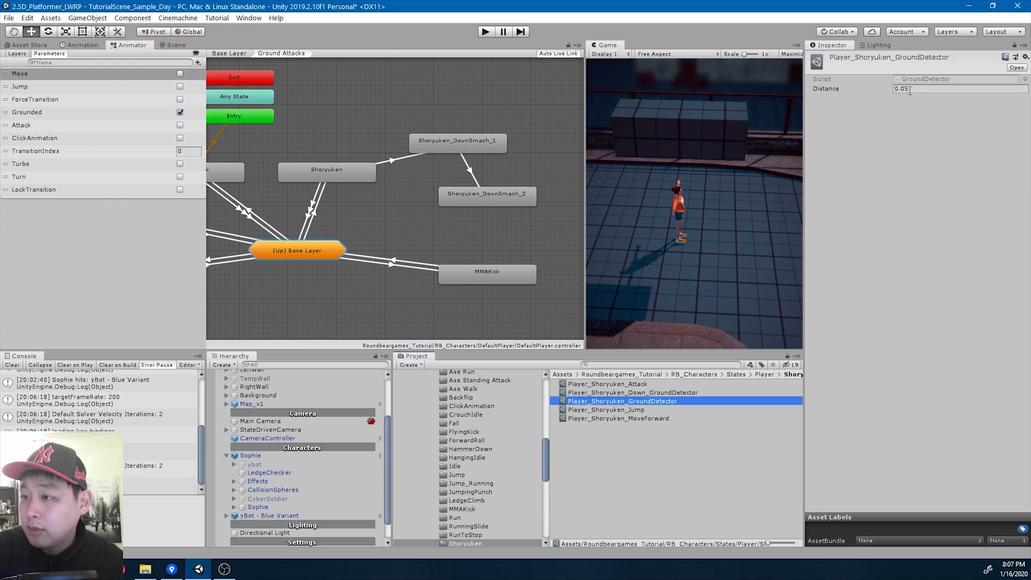
pyautogui.click(660, 392)
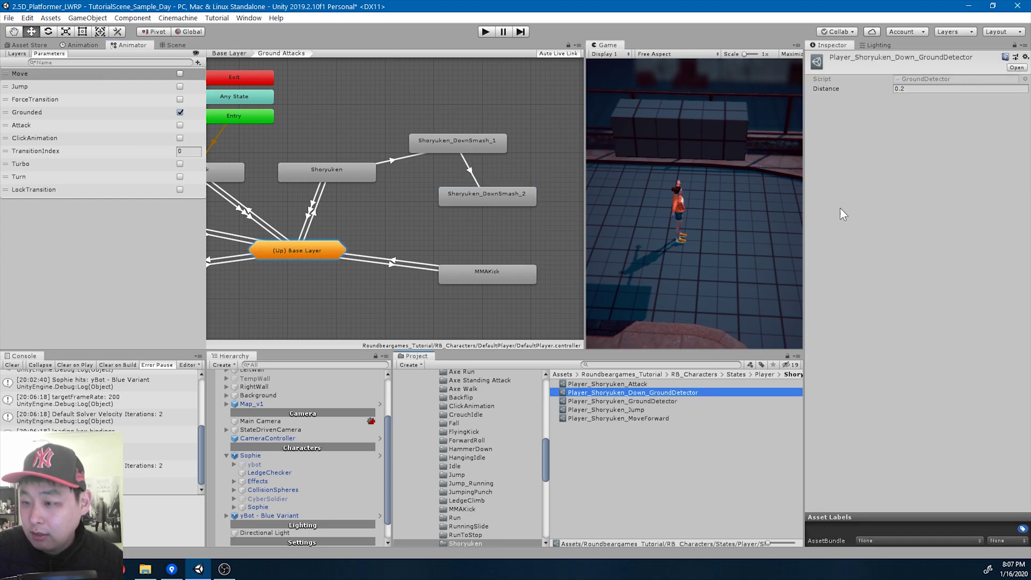
pyautogui.click(917, 90)
pyautogui.write('0.')
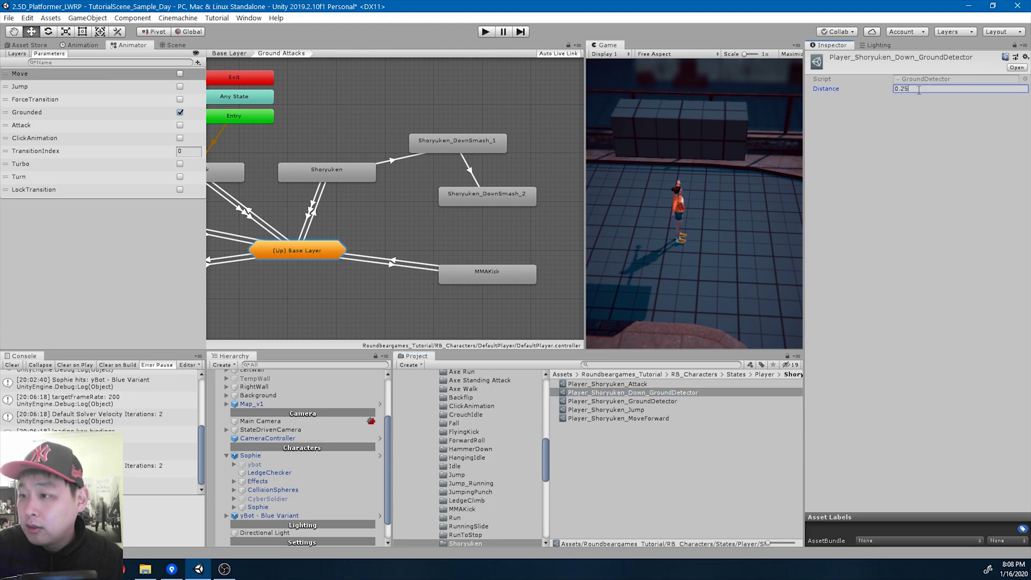
# Add a Character State behaviour to Shoryuken_DownSmash_1 with one List Ability Data element, assigned to Player_Shoryuken_GroundDetector
pyautogui.click(477, 144)
pyautogui.click(907, 196)
pyautogui.click(916, 246)
pyautogui.click(913, 236)
pyautogui.press('Return')
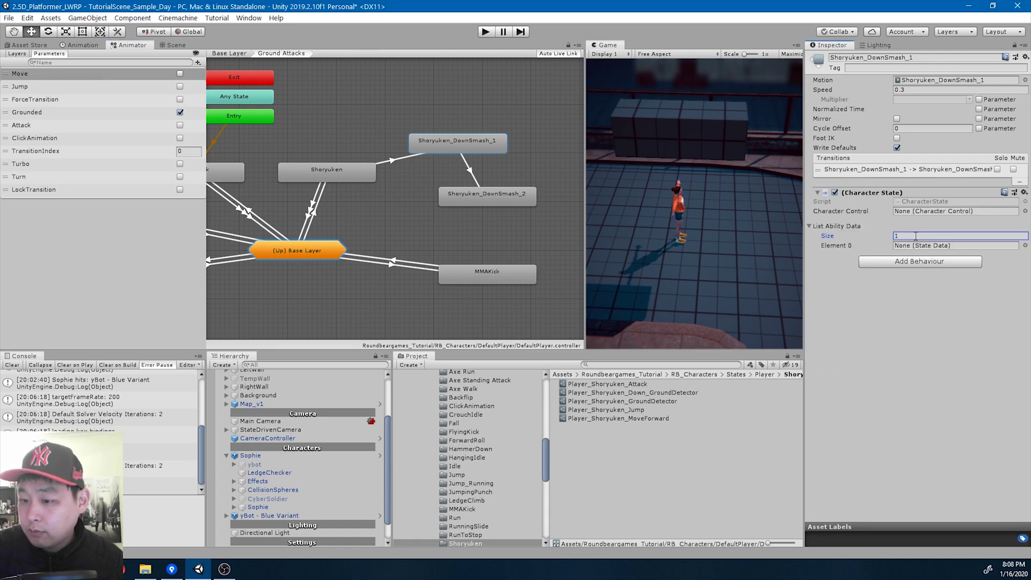
pyautogui.moveTo(649, 404); pyautogui.dragTo(908, 247)
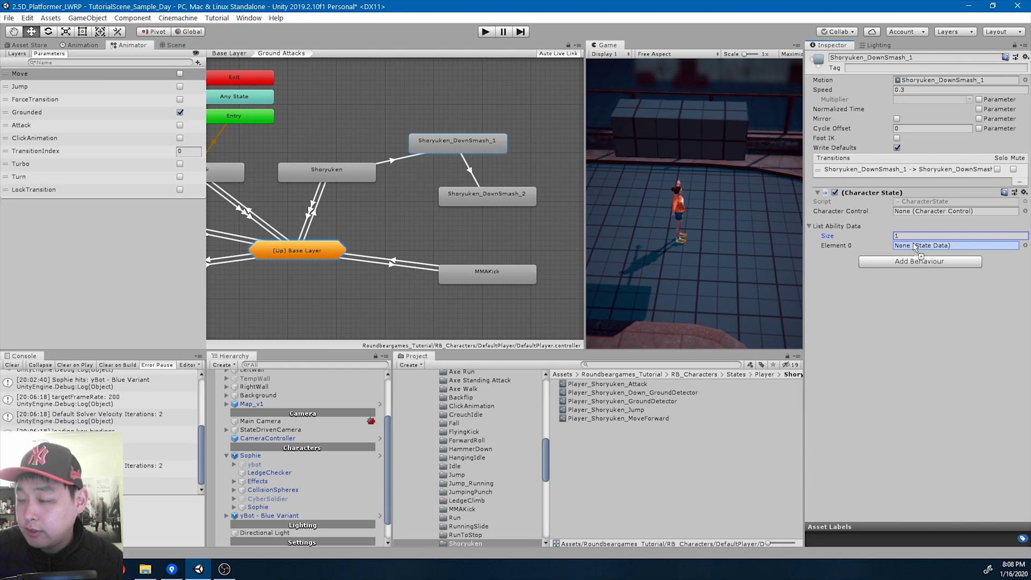
# Playtest a Shoryuken followed by the mid-air attack to test landing into Shoryuken_DownSmash_2, and exit play mode
pyautogui.click(485, 31)
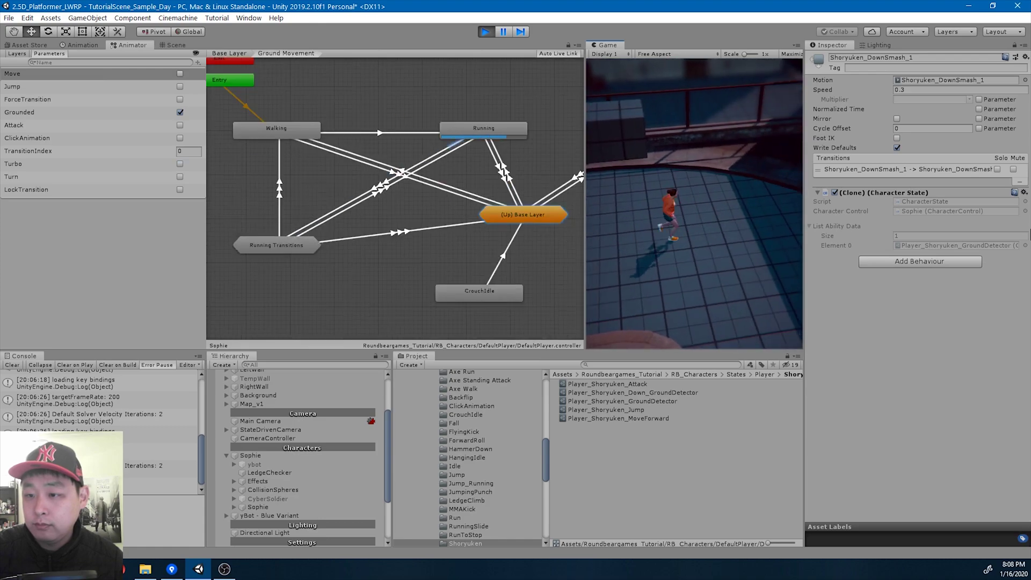
pyautogui.press('Return')
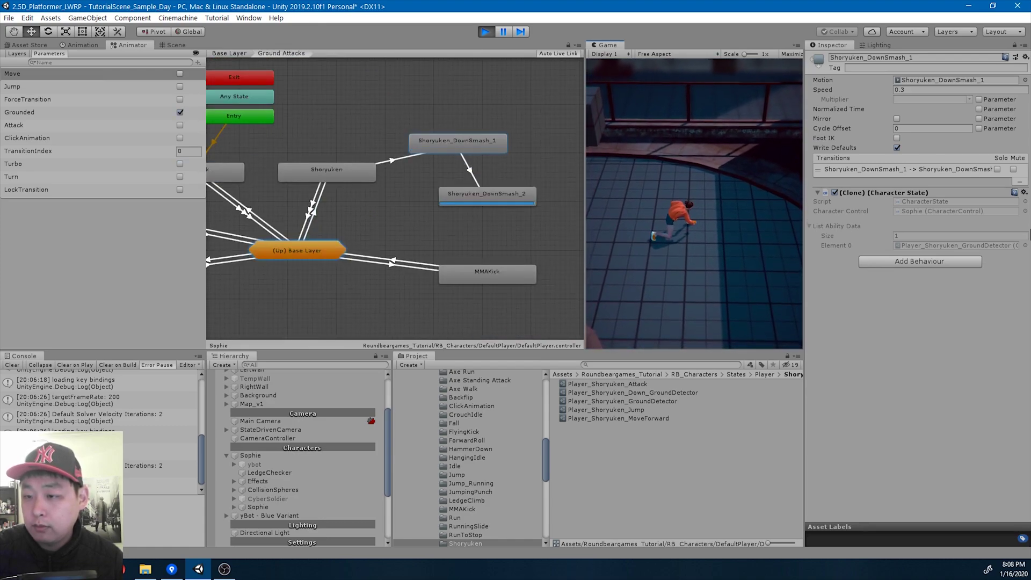
pyautogui.click(485, 32)
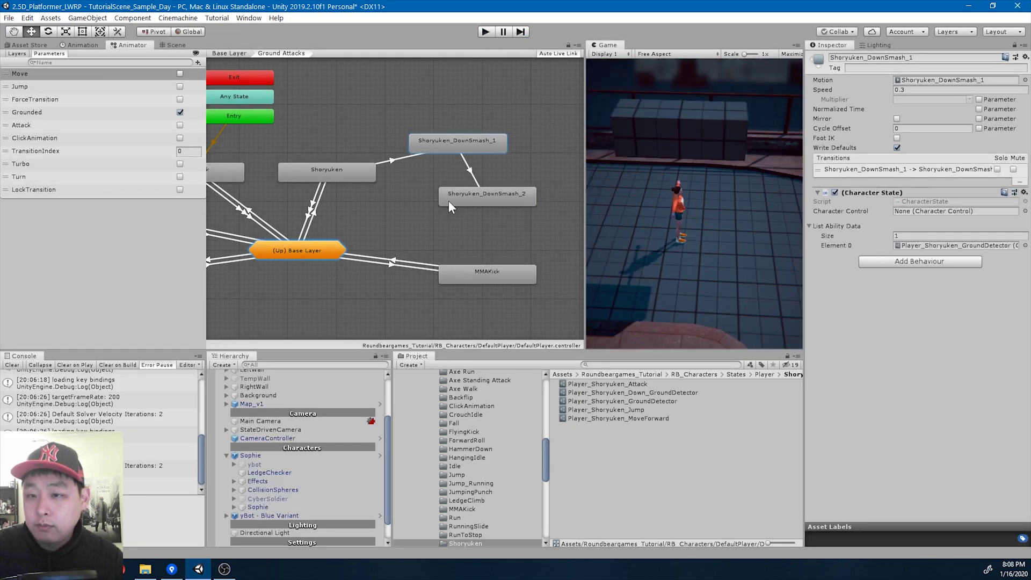
# In the Scene view, move the Sophie character along the Z axis to about Z 6.78
pyautogui.click(172, 44)
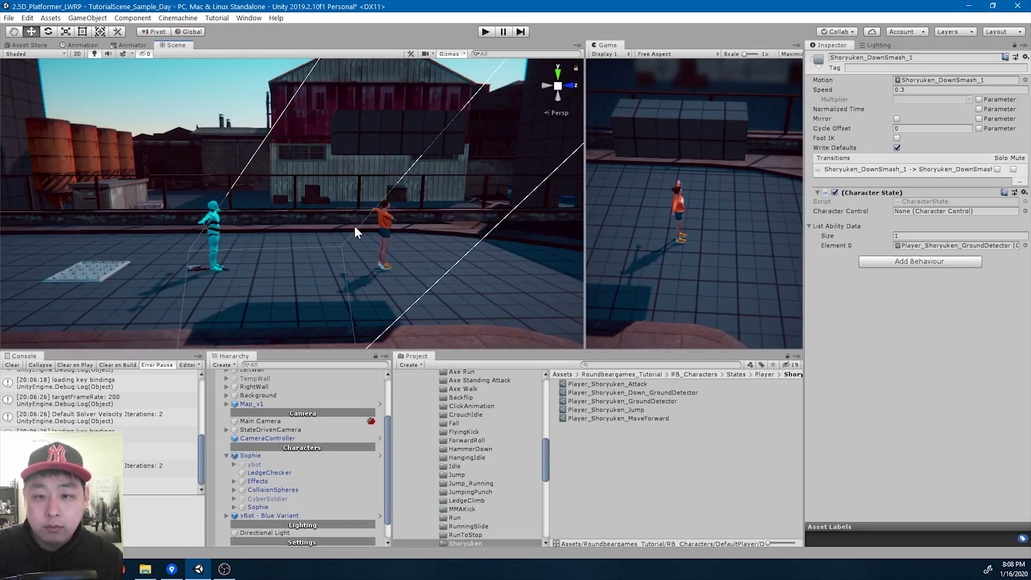
pyautogui.click(386, 230)
pyautogui.moveTo(418, 269); pyautogui.dragTo(512, 266)
# Playtest Sophie from the new position, running, jumping and performing the Shoryuken down-smash combo, and exit play mode
pyautogui.click(486, 31)
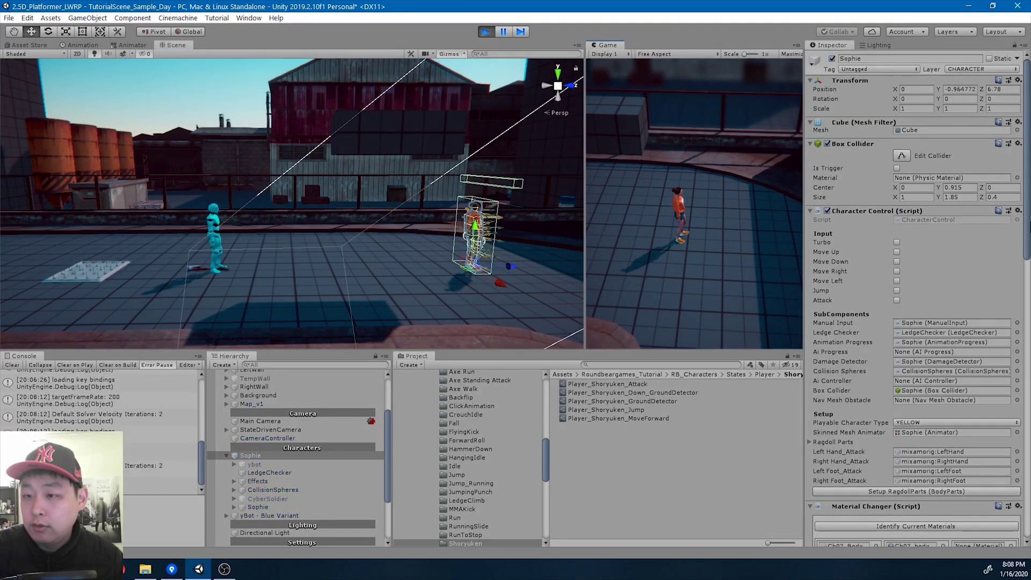
pyautogui.press('a')
pyautogui.press('space')
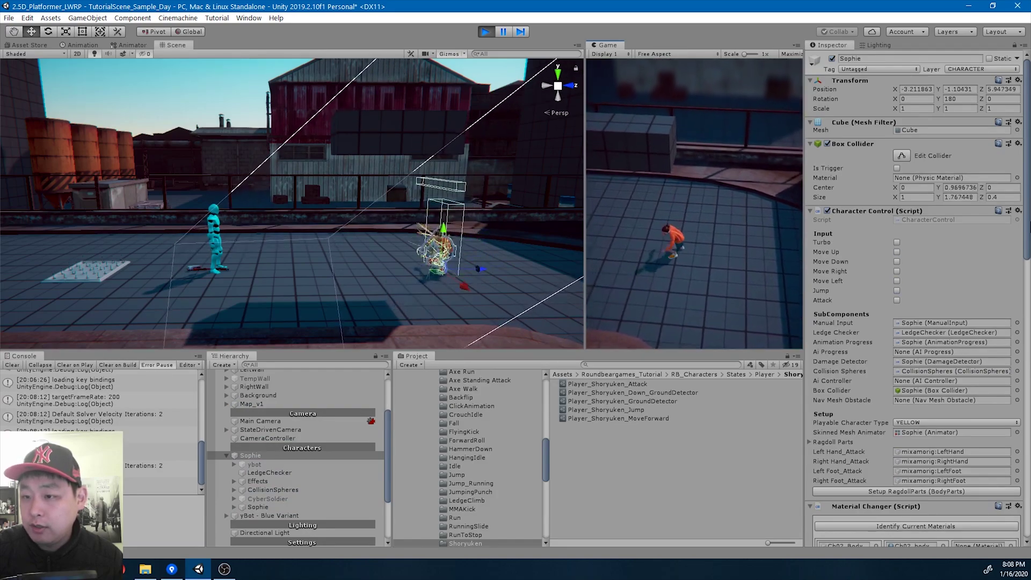
pyautogui.press('d')
pyautogui.press('space')
pyautogui.press('a')
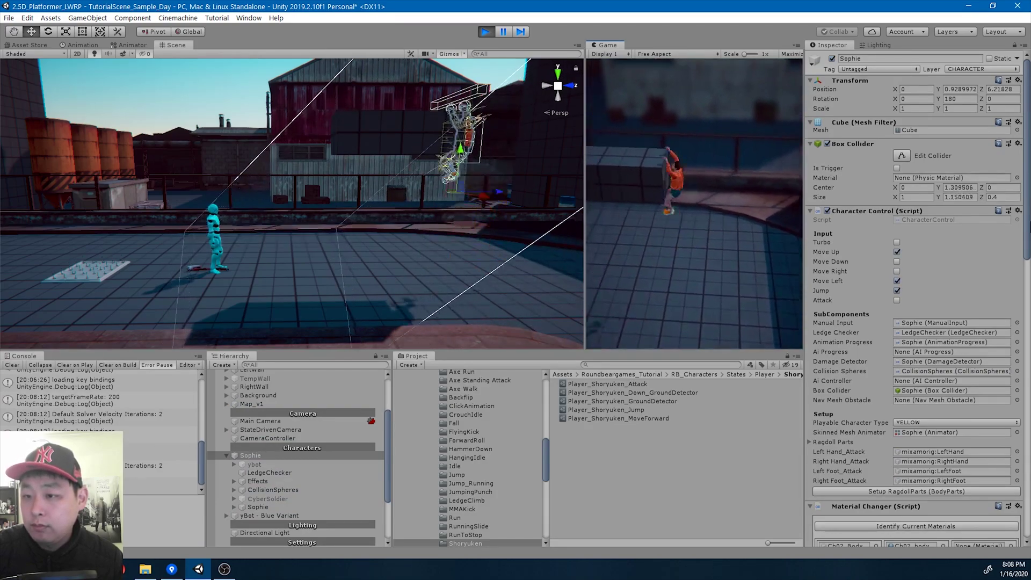
pyautogui.press('w')
pyautogui.press('space')
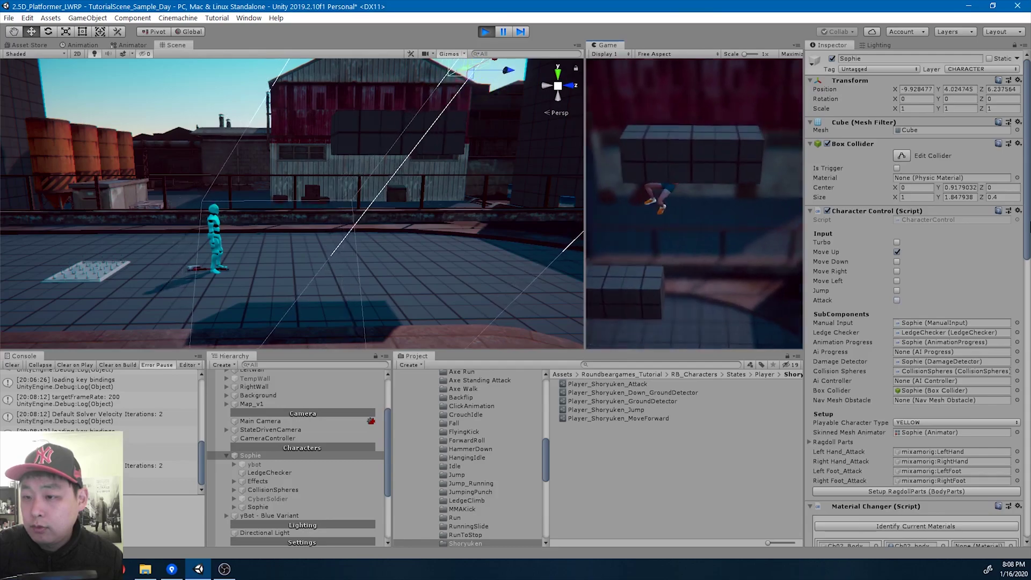
pyautogui.press('d')
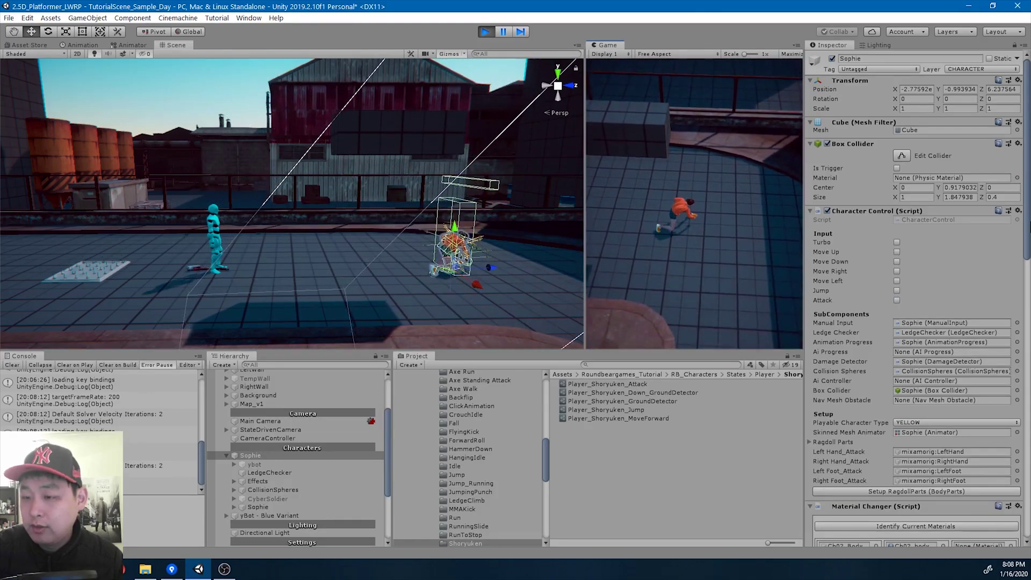
pyautogui.click(485, 32)
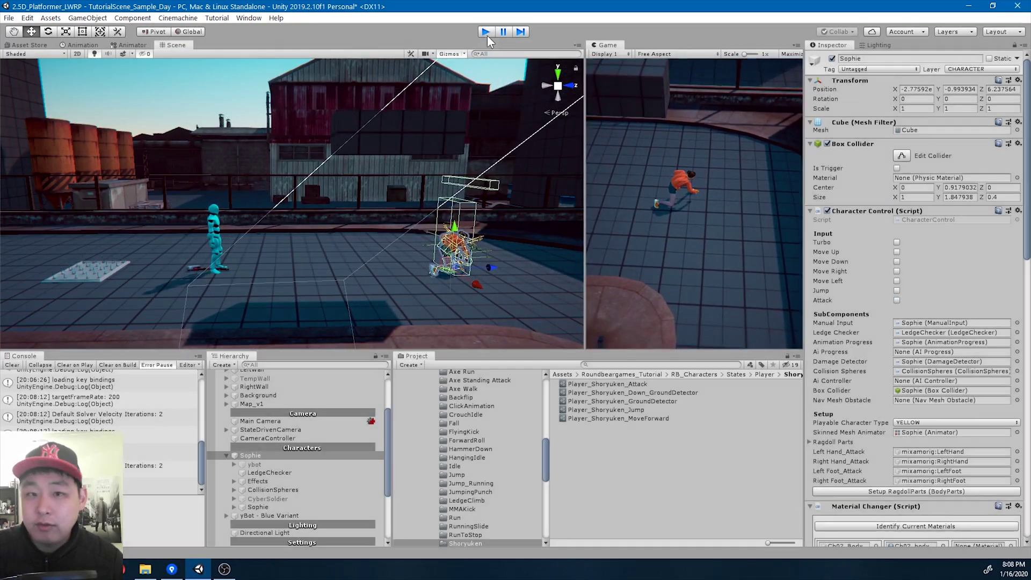
# Back in the Ground Attacks state machine, make a transition from Shoryuken_DownSmash_2 up to the Base Layer
pyautogui.click(132, 45)
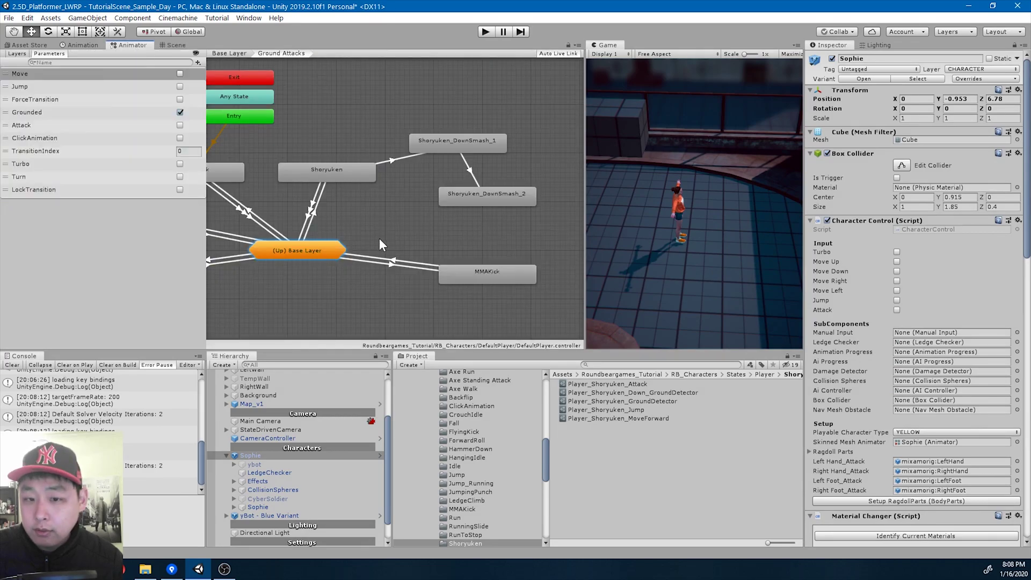
pyautogui.moveTo(378, 237); pyautogui.dragTo(420, 220, button='middle')
pyautogui.rightClick(501, 192)
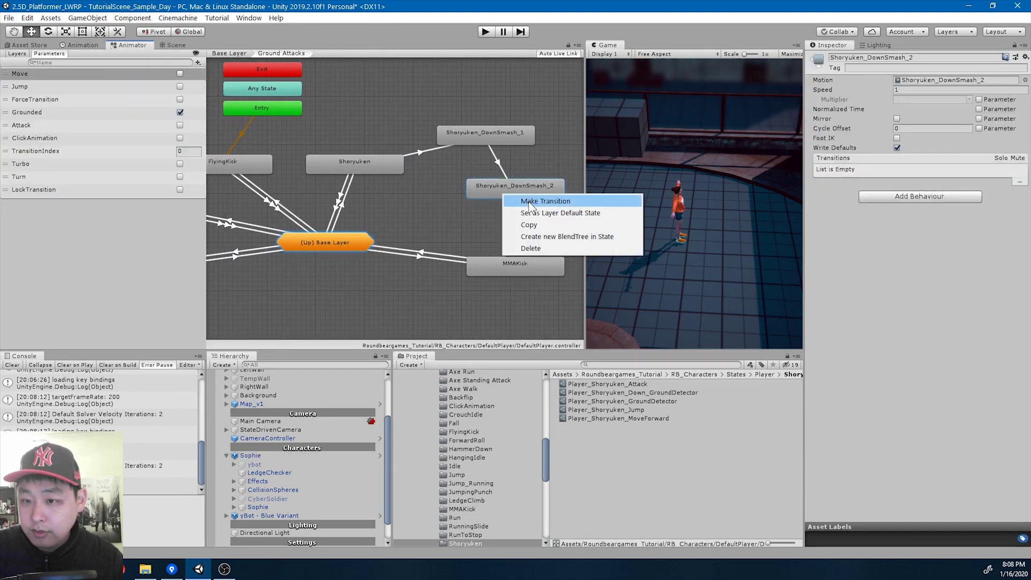
pyautogui.click(529, 202)
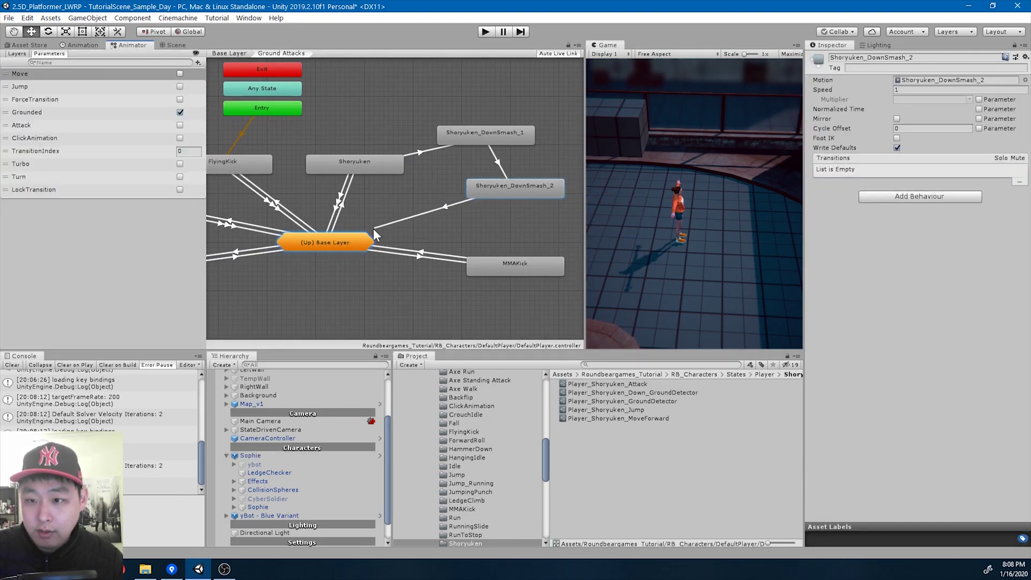
# Finish the new Shoryuken_DownSmash_2 transition by choosing the Base Layer's Idle state as its destination
pyautogui.click(349, 240)
pyautogui.moveTo(399, 250)
pyautogui.click(462, 250)
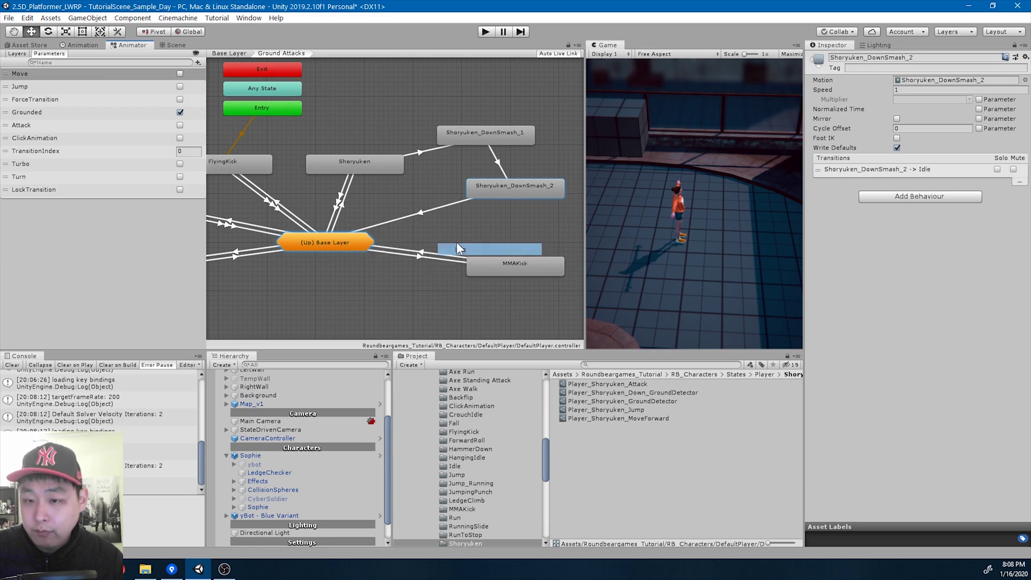
# Shift the Shoryuken_DownSmash_2 to Idle transition slightly later on its timeline, and play the preview
pyautogui.click(421, 215)
pyautogui.scroll(5, 851, 189)
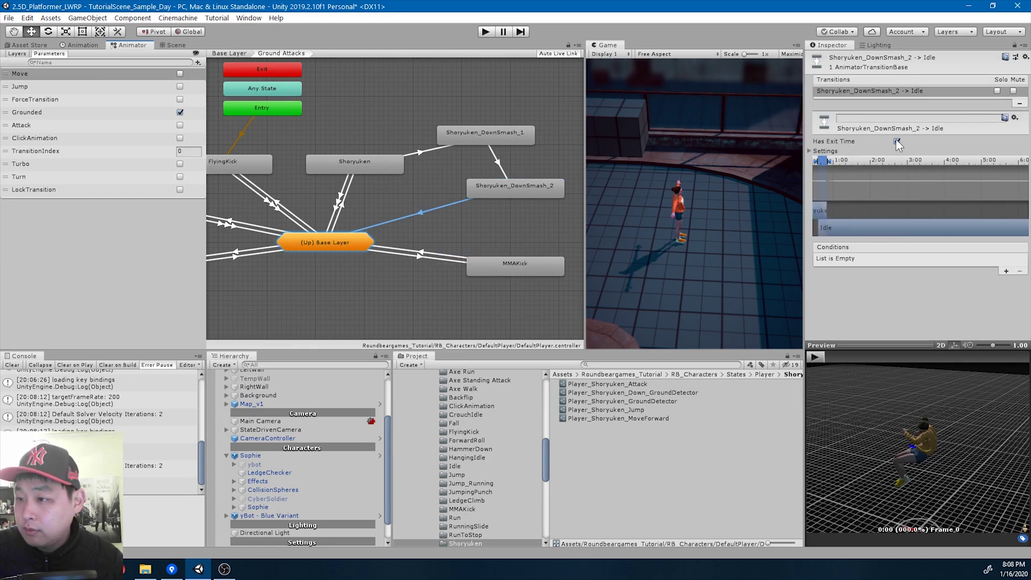
pyautogui.moveTo(826, 193); pyautogui.dragTo(868, 198, button='middle')
pyautogui.scroll(2, 868, 198)
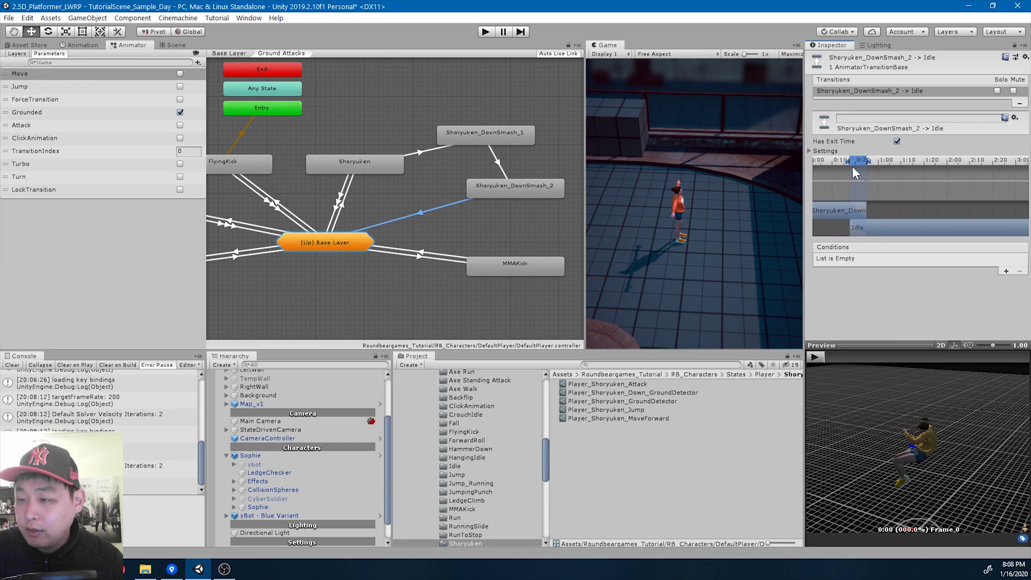
pyautogui.moveTo(869, 162); pyautogui.dragTo(871, 162)
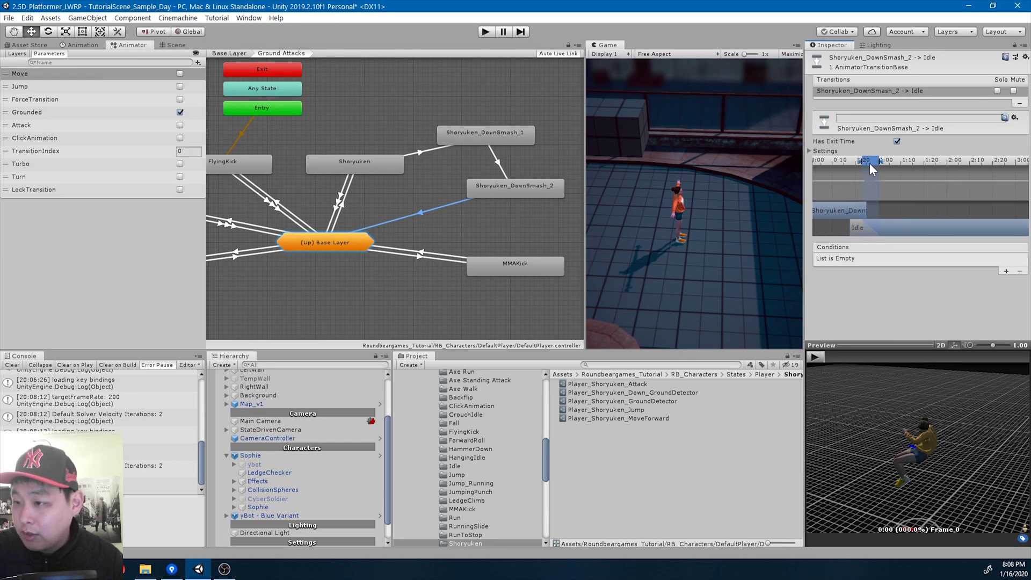
pyautogui.click(820, 356)
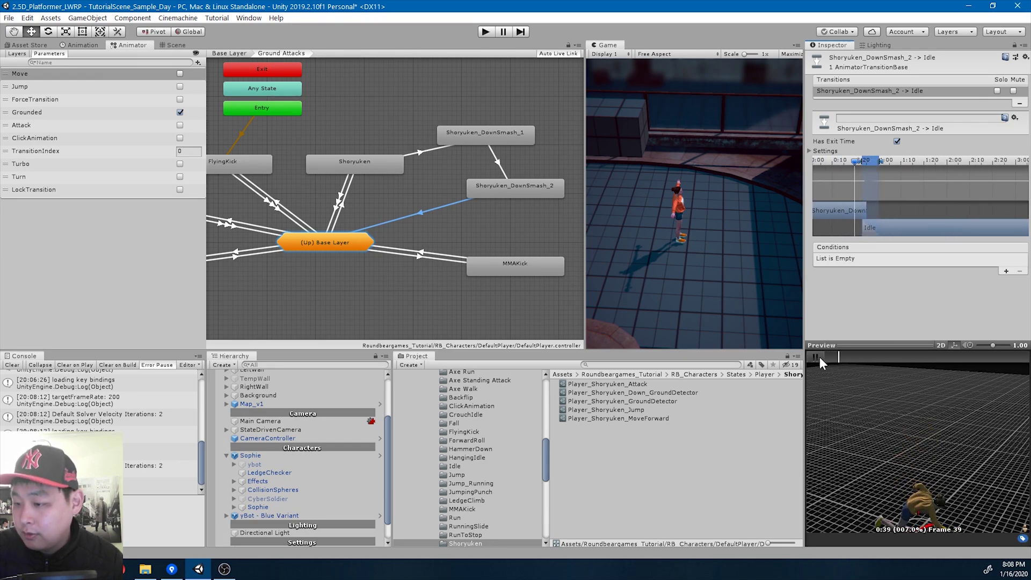
# Start the transition to Idle at about 0:25, extend its blend to just past 1:00, and preview it in an enlarged preview
pyautogui.scroll(3, 878, 186)
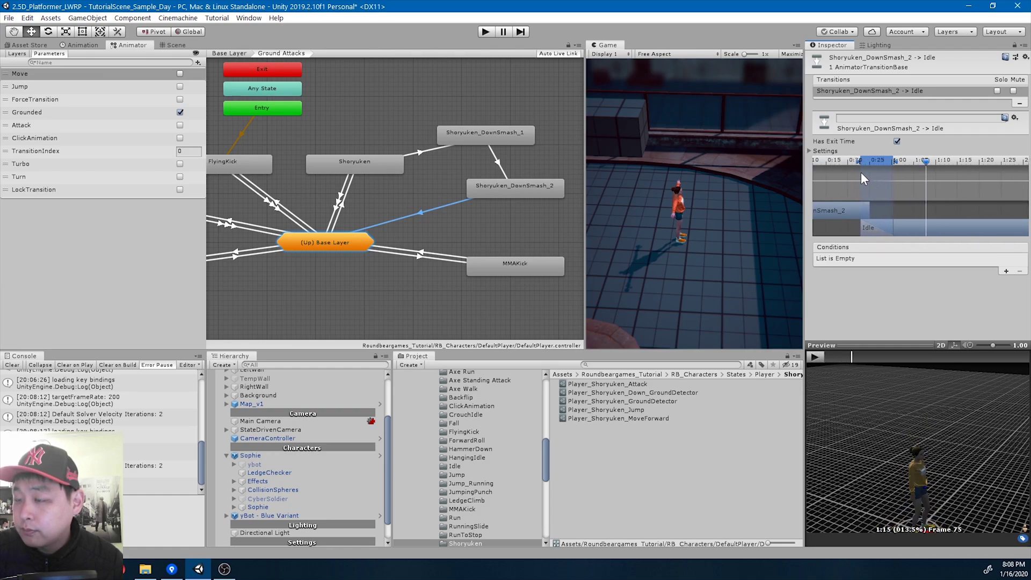
pyautogui.moveTo(860, 163); pyautogui.dragTo(866, 161)
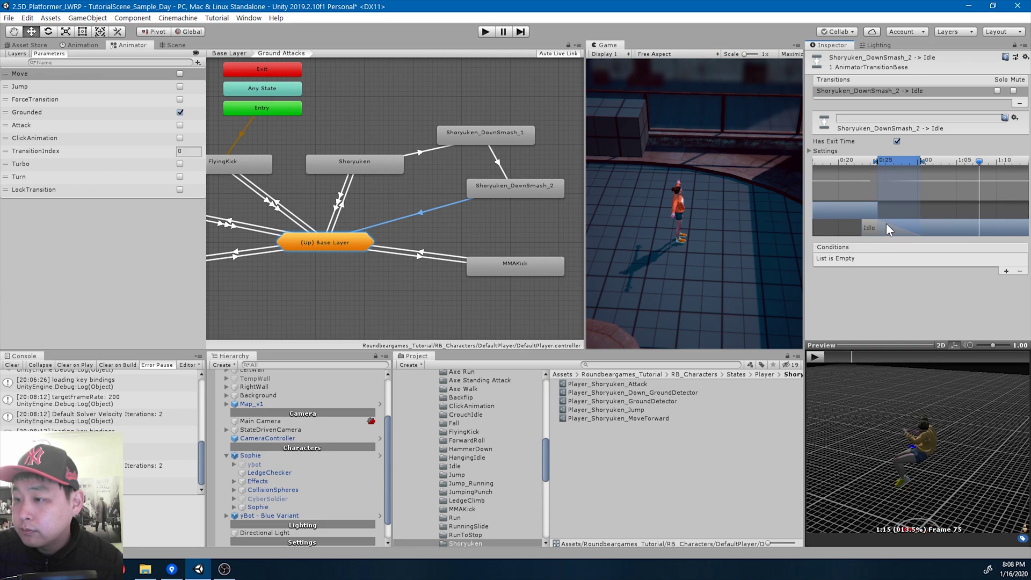
pyautogui.moveTo(917, 159); pyautogui.dragTo(949, 161)
pyautogui.click(815, 357)
pyautogui.moveTo(882, 345); pyautogui.dragTo(882, 319)
pyautogui.moveTo(923, 458); pyautogui.dragTo(923, 413, button='middle')
pyautogui.moveTo(922, 413); pyautogui.dragTo(874, 332)
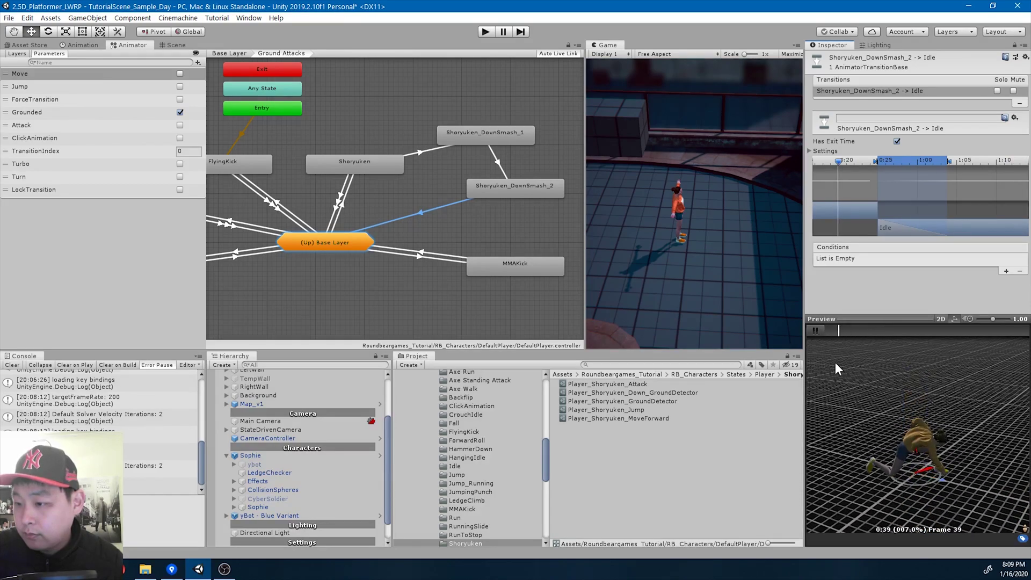
pyautogui.click(816, 331)
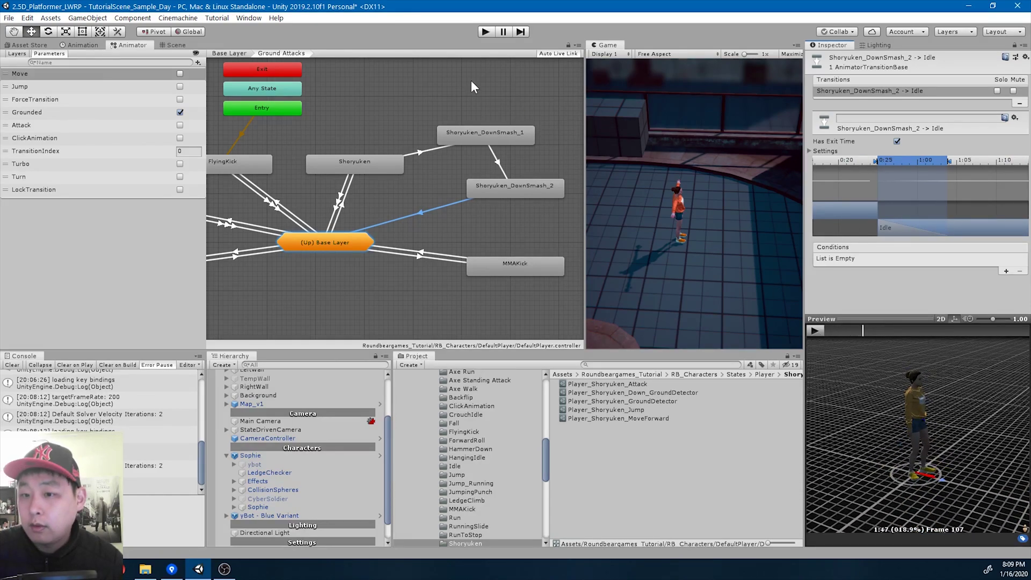
# Enter play mode, have Sophie jump and climb onto the raised block, and maximize the Game view on play
pyautogui.click(485, 32)
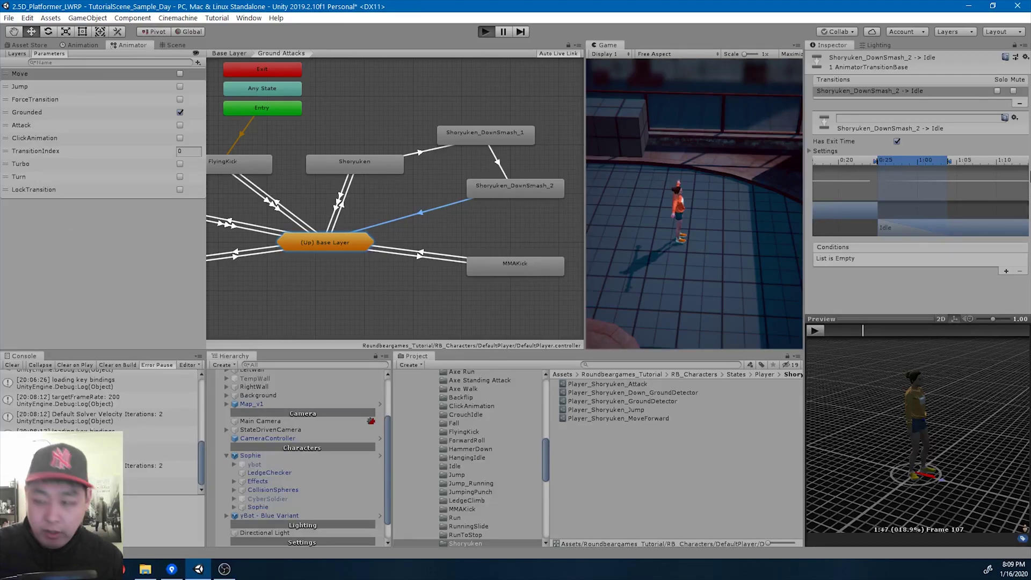
pyautogui.press('Return')
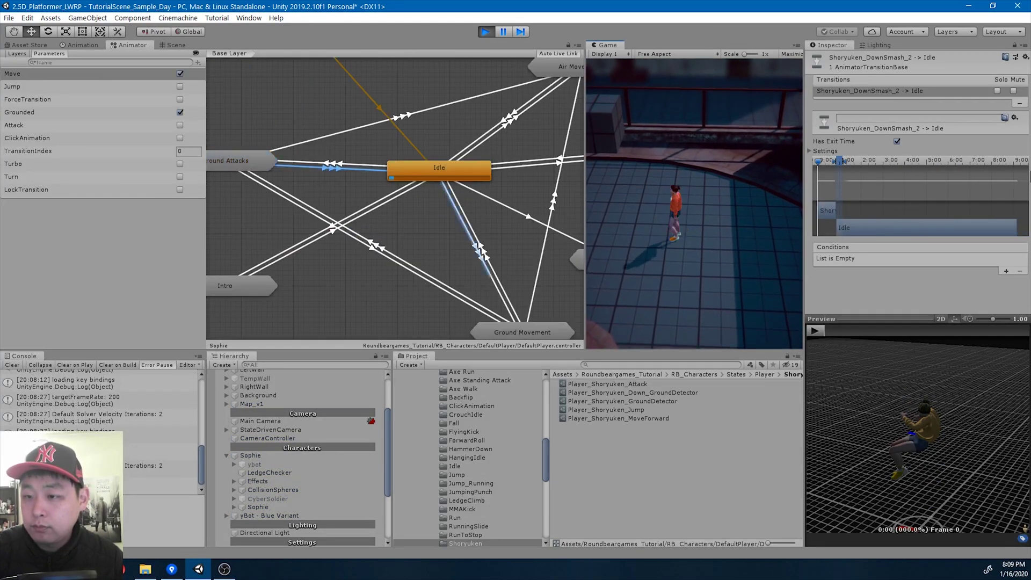
pyautogui.press('space')
pyautogui.press('w')
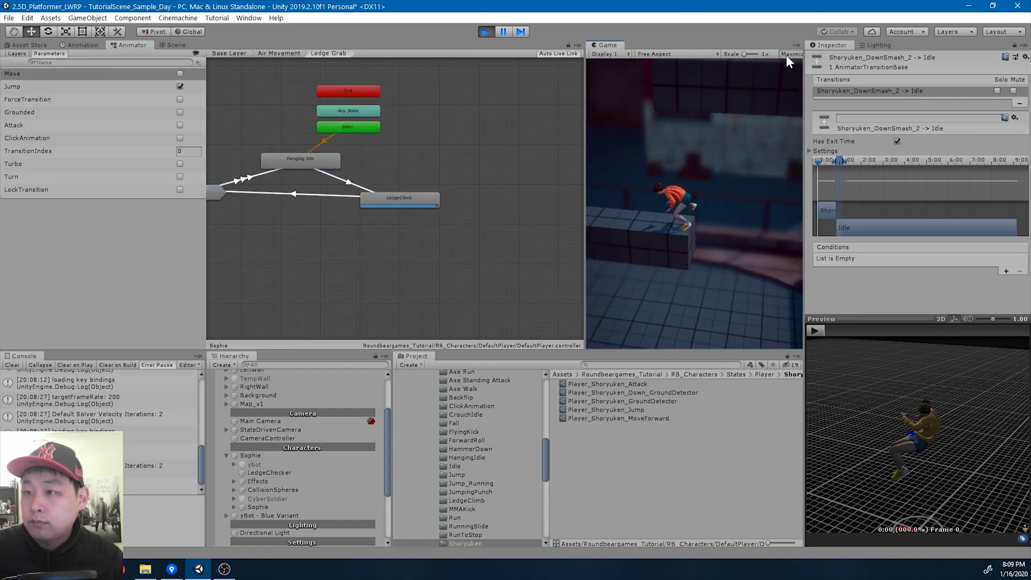
pyautogui.click(787, 56)
pyautogui.click(505, 31)
pyautogui.click(505, 31)
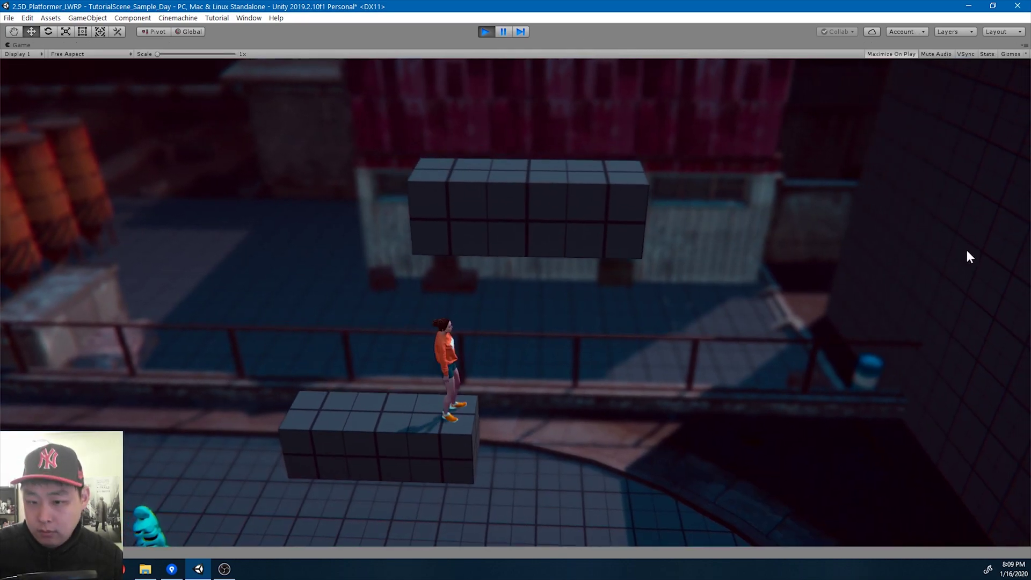
# Playtest Sophie's Shoryuken down-smash combo on the raised block in the maximized Game view, and exit play mode
pyautogui.press('space')
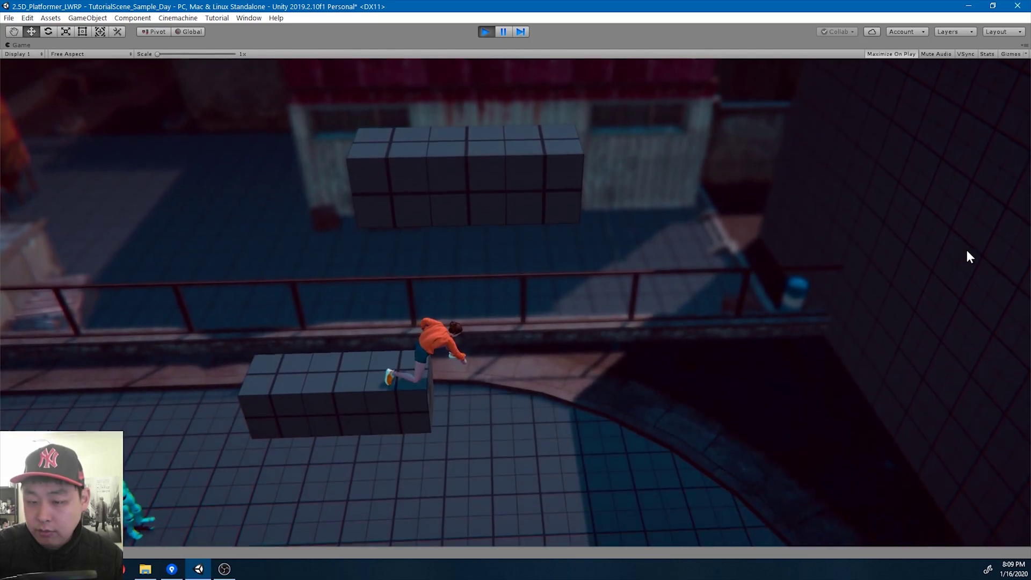
pyautogui.press('a')
pyautogui.press('a')
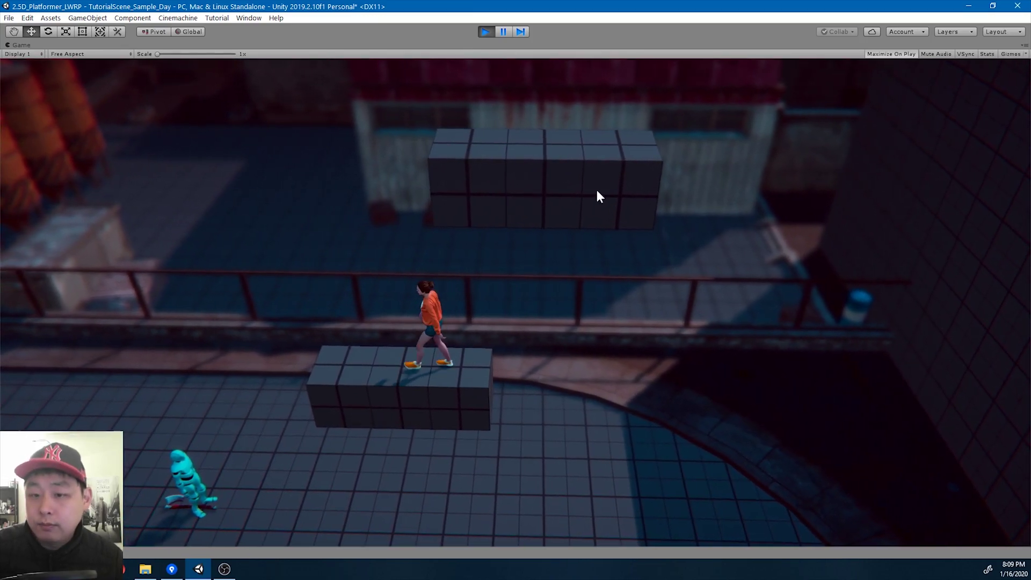
pyautogui.press('space')
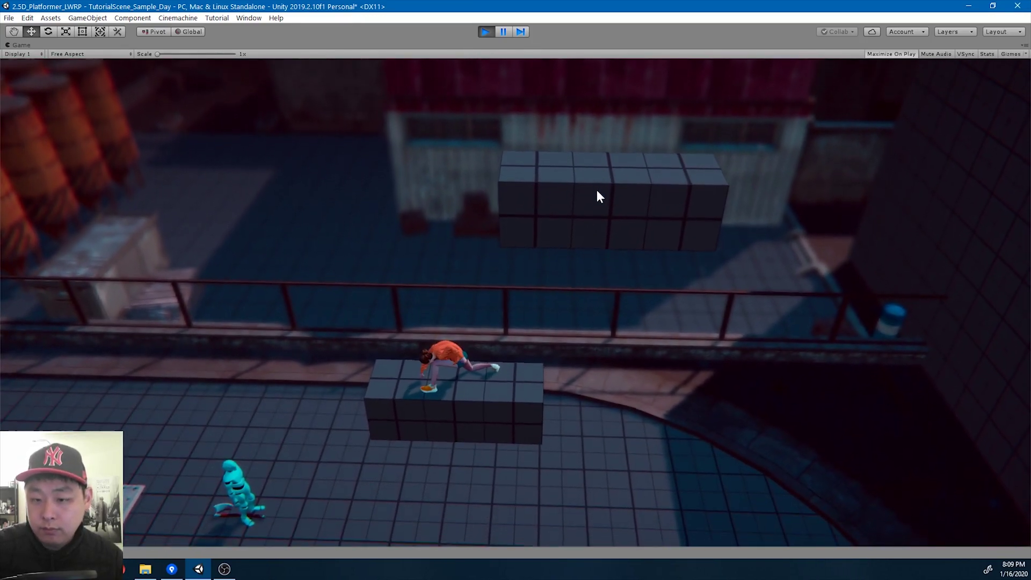
pyautogui.click(486, 31)
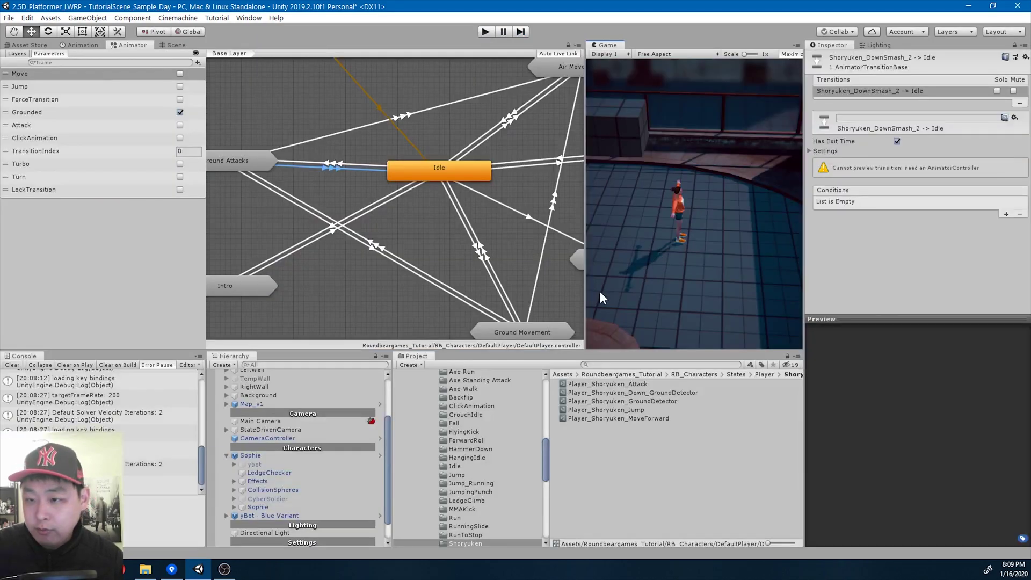
pyautogui.moveTo(470, 181); pyautogui.dragTo(356, 195, button='middle')
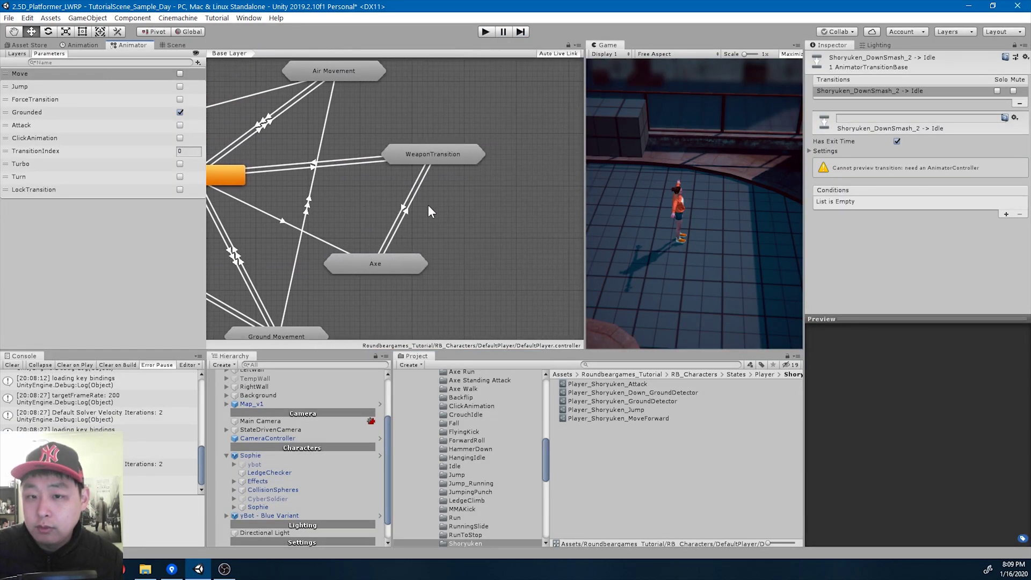
pyautogui.scroll(-2, 427, 205)
pyautogui.moveTo(378, 301); pyautogui.dragTo(421, 285, button='middle')
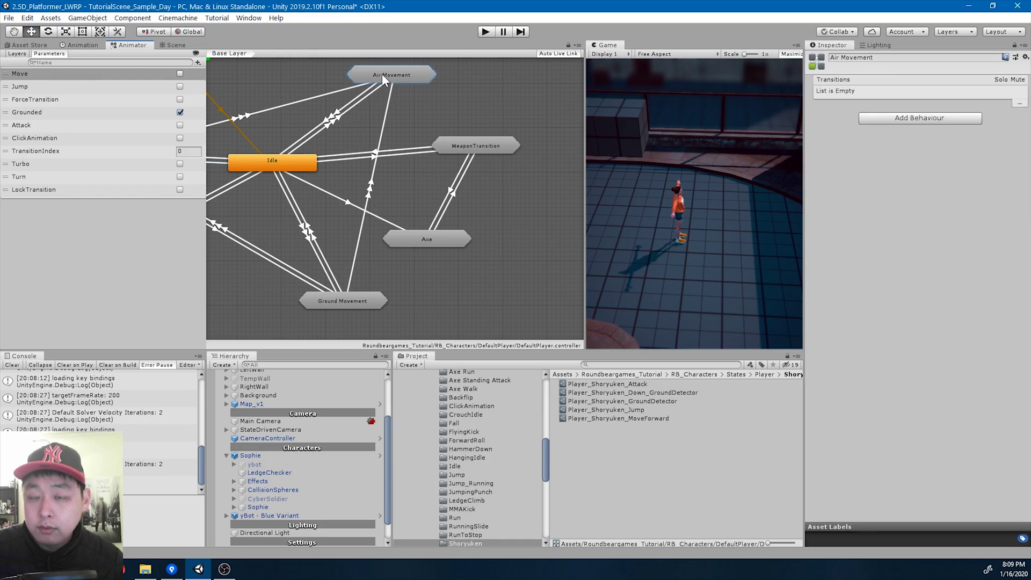
pyautogui.doubleClick(382, 73)
pyautogui.scroll(3, 357, 208)
pyautogui.moveTo(397, 206); pyautogui.dragTo(473, 203, button='middle')
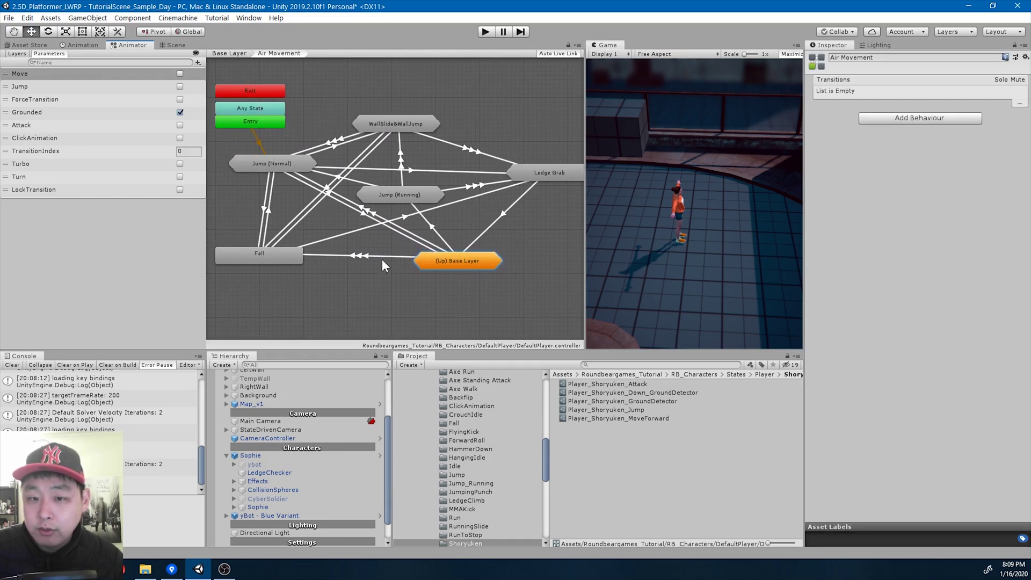
pyautogui.doubleClick(354, 282)
# Open the Ground Attacks state machine and examine the ability data of the Shoryuken and Shoryuken_DownSmash_1 states
pyautogui.scroll(1, 334, 249)
pyautogui.moveTo(254, 245); pyautogui.dragTo(445, 239, button='middle')
pyautogui.click(272, 157)
pyautogui.doubleClick(273, 156)
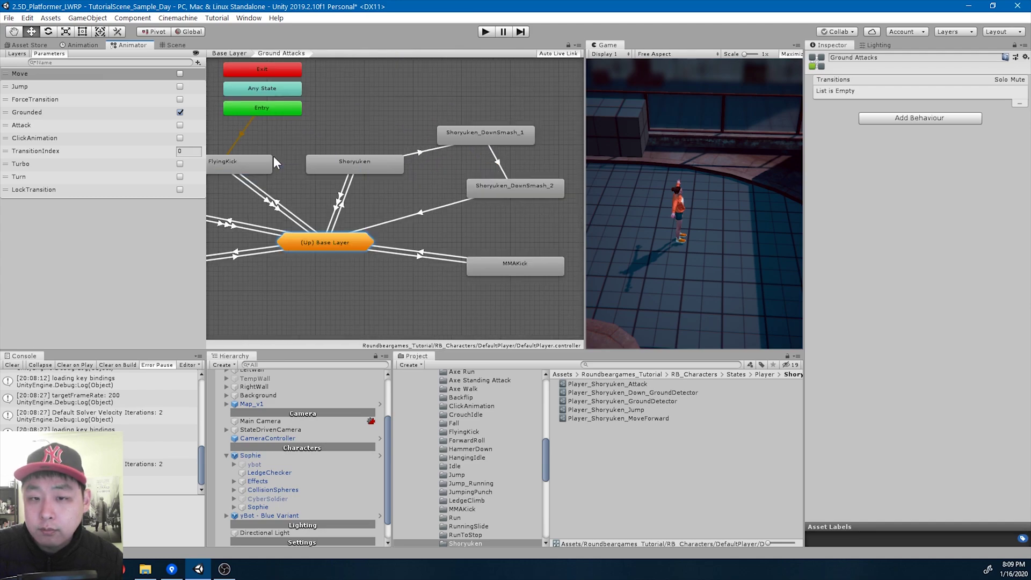
pyautogui.moveTo(408, 198); pyautogui.dragTo(429, 196, button='middle')
pyautogui.click(391, 158)
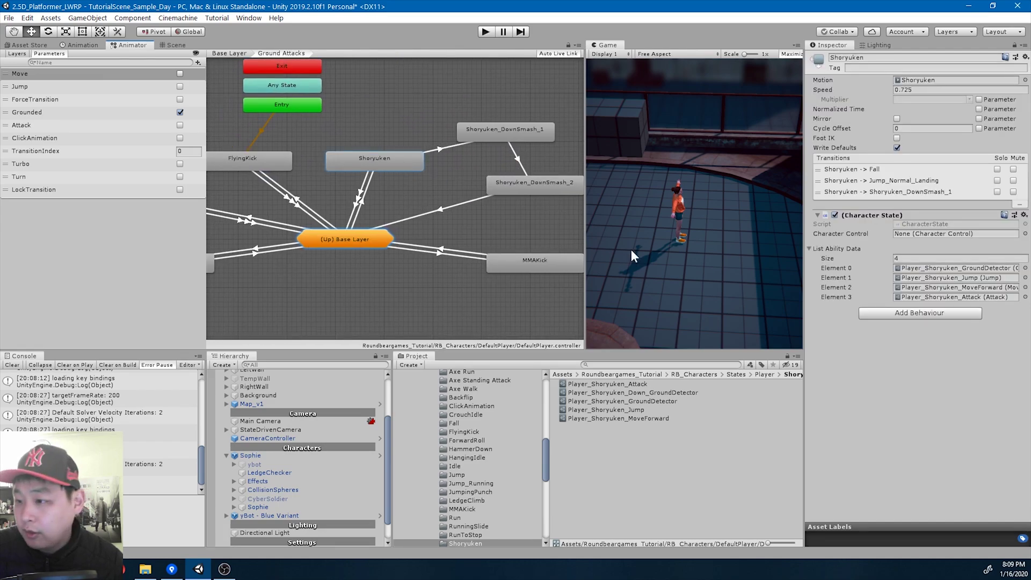
pyautogui.click(516, 137)
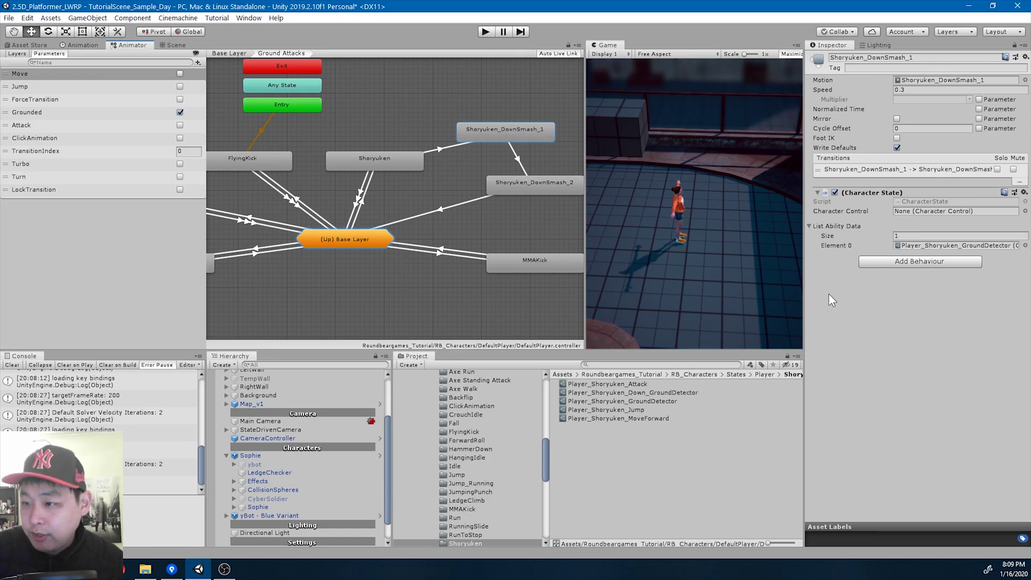
pyautogui.click(922, 244)
# Create a MoveForward ability data asset named Player_Shoryuken_Down_MoveForward in the Shoryuken folder
pyautogui.rightClick(634, 454)
pyautogui.moveTo(710, 199)
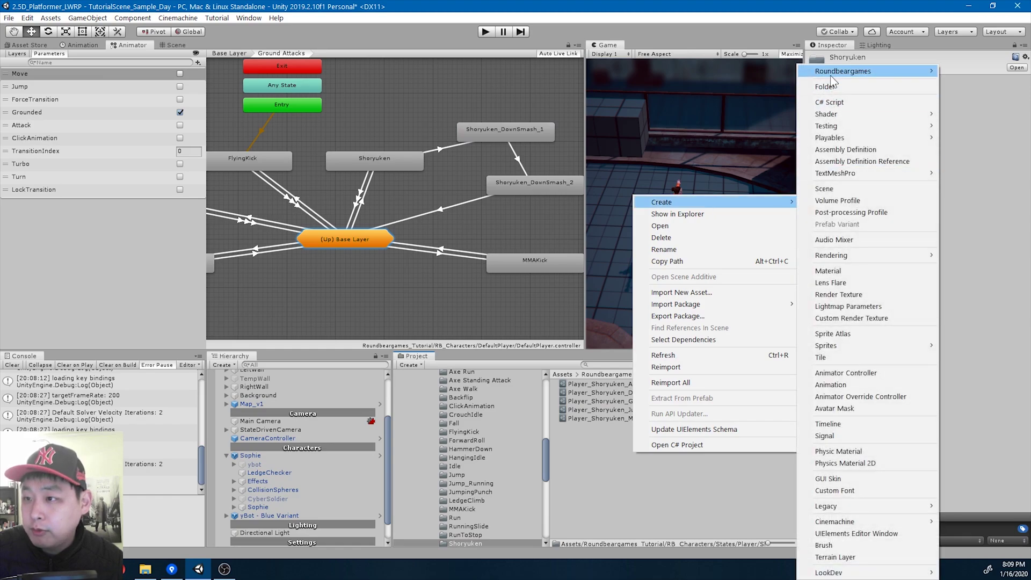
pyautogui.moveTo(830, 75)
pyautogui.moveTo(752, 83)
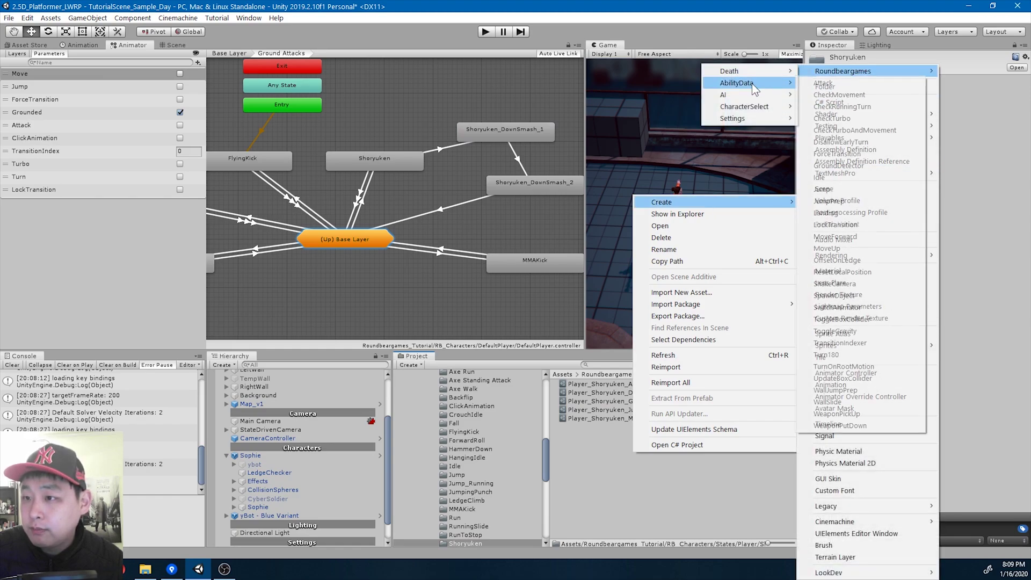
pyautogui.click(853, 233)
pyautogui.write('Player_Shoryuken_Down_')
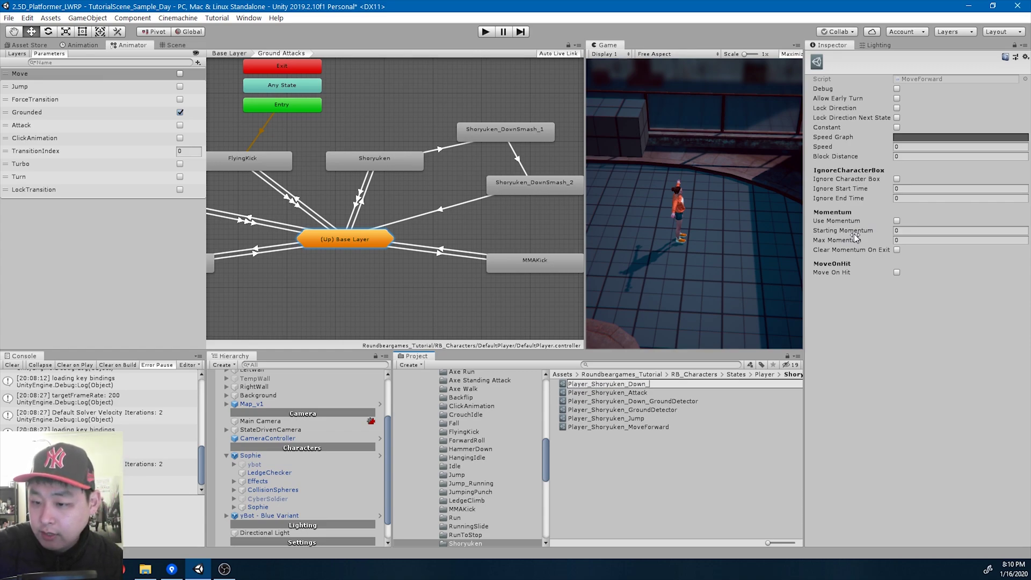
pyautogui.write('MoveForward')
pyautogui.press('Return')
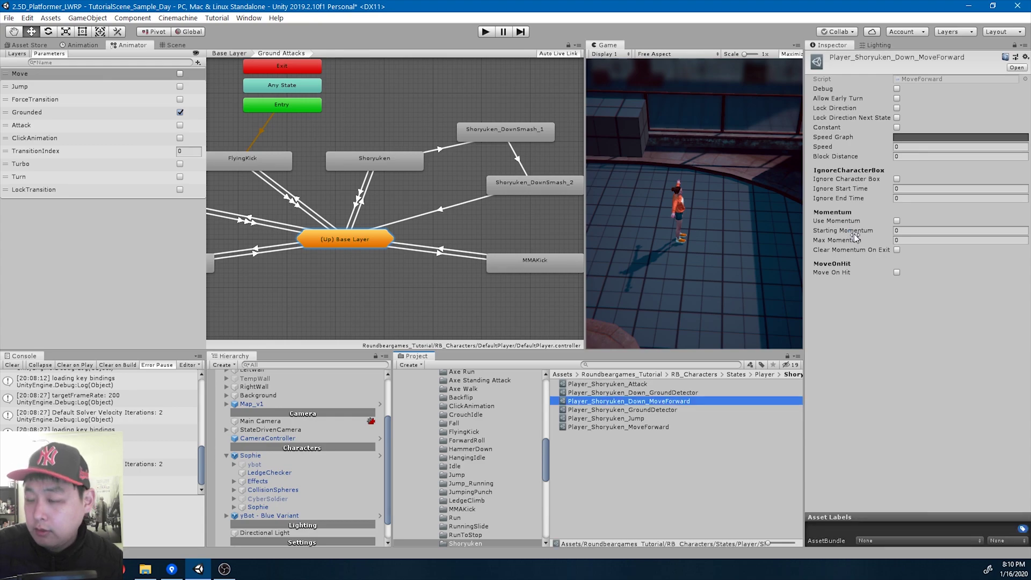
# On Player_Shoryuken_Down_MoveForward, set Speed to 3 and Block Distance to 0.1, and apply the descending linear preset to the Speed Graph
pyautogui.click(907, 146)
pyautogui.click(923, 156)
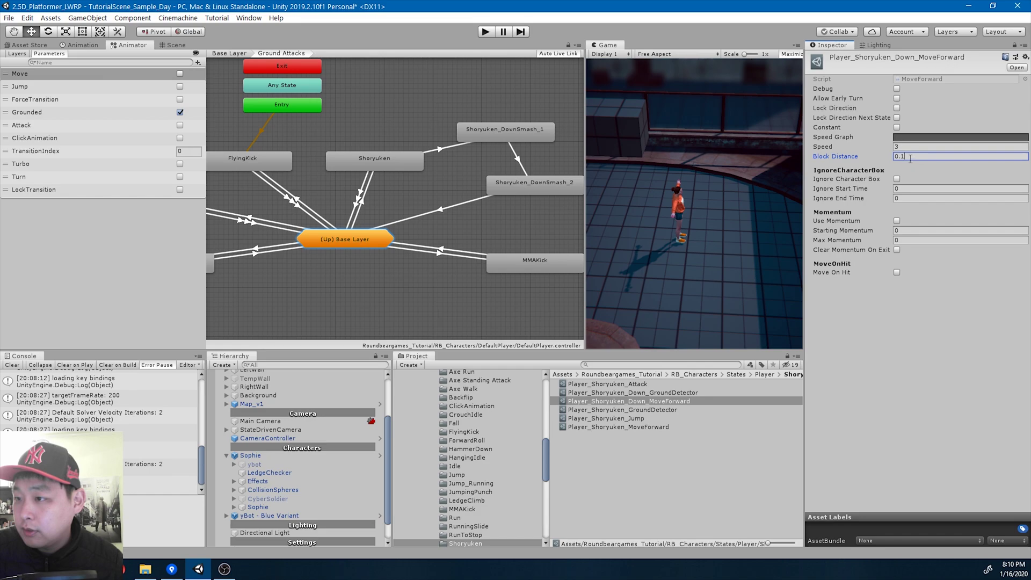
pyautogui.click(904, 137)
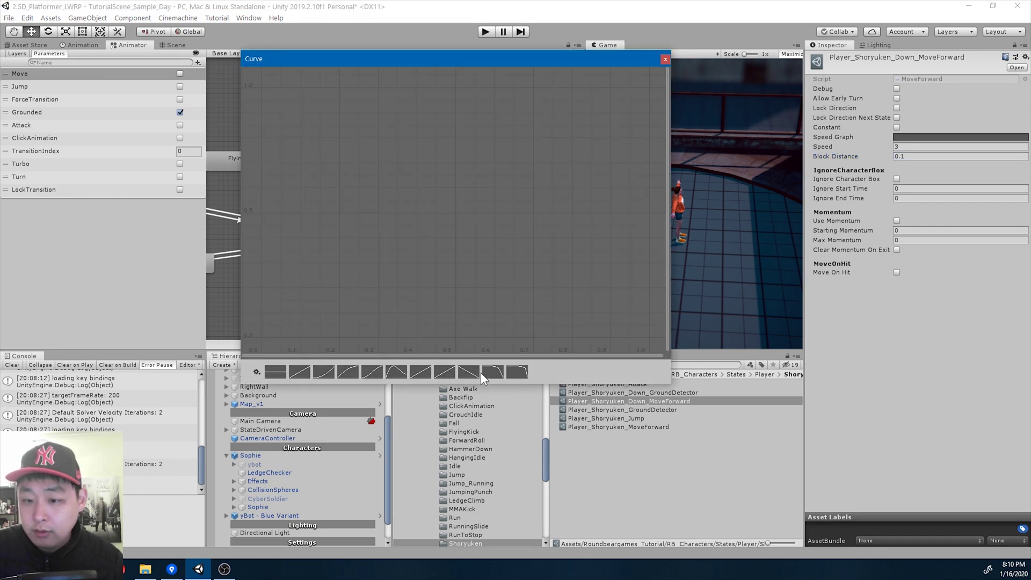
pyautogui.click(477, 372)
pyautogui.click(665, 60)
# Set the value of the Speed Graph curve's end key to 0.8
pyautogui.click(897, 137)
pyautogui.rightClick(652, 337)
pyautogui.click(679, 355)
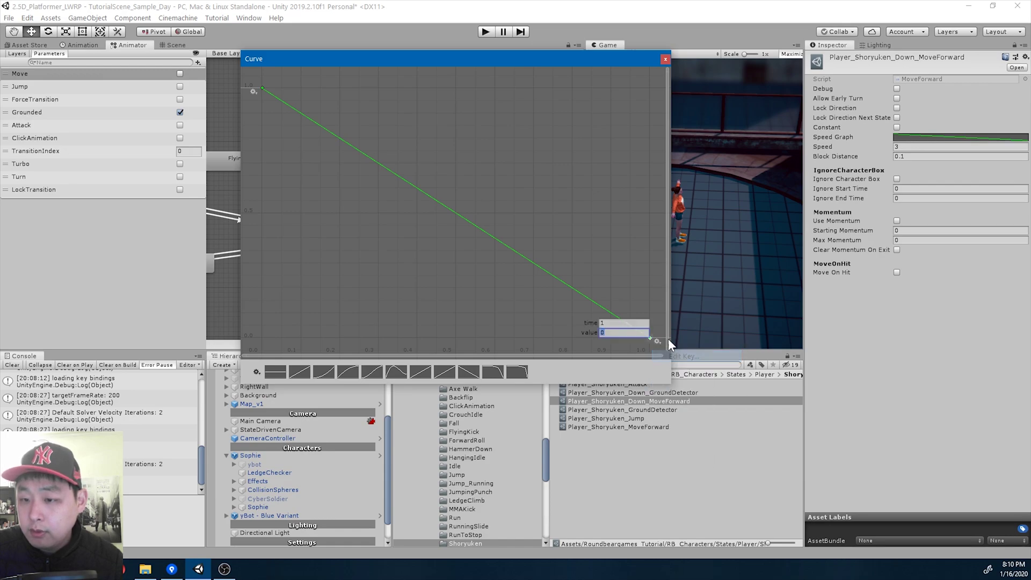
pyautogui.write('0.8')
pyautogui.press('Return')
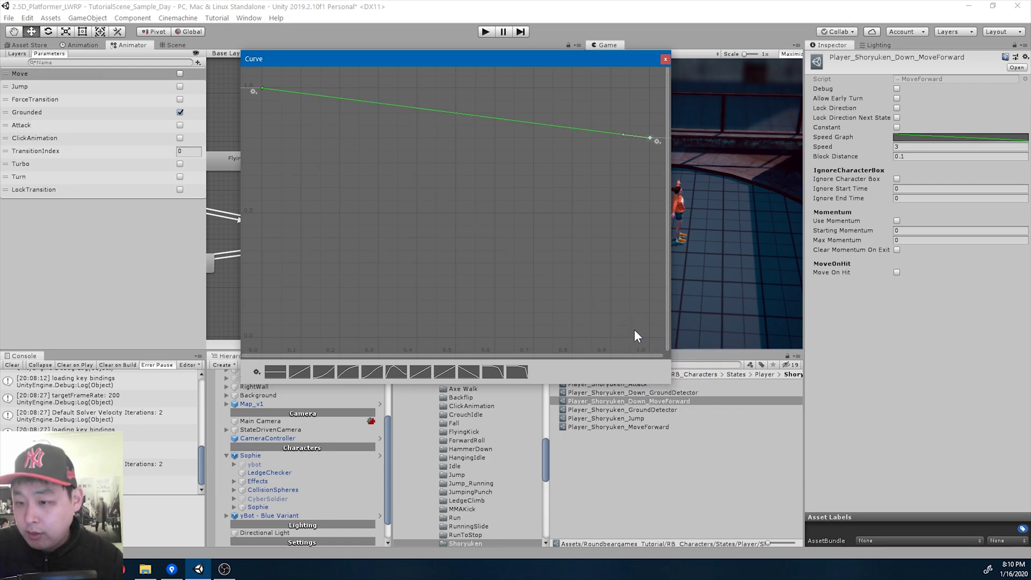
# Add a Speed Graph key raised near time 0.85 so the curve drops late, and enable Lock Direction, Lock Direction Next State and Constant
pyautogui.rightClick(502, 120)
pyautogui.click(514, 128)
pyautogui.moveTo(499, 119); pyautogui.dragTo(594, 97)
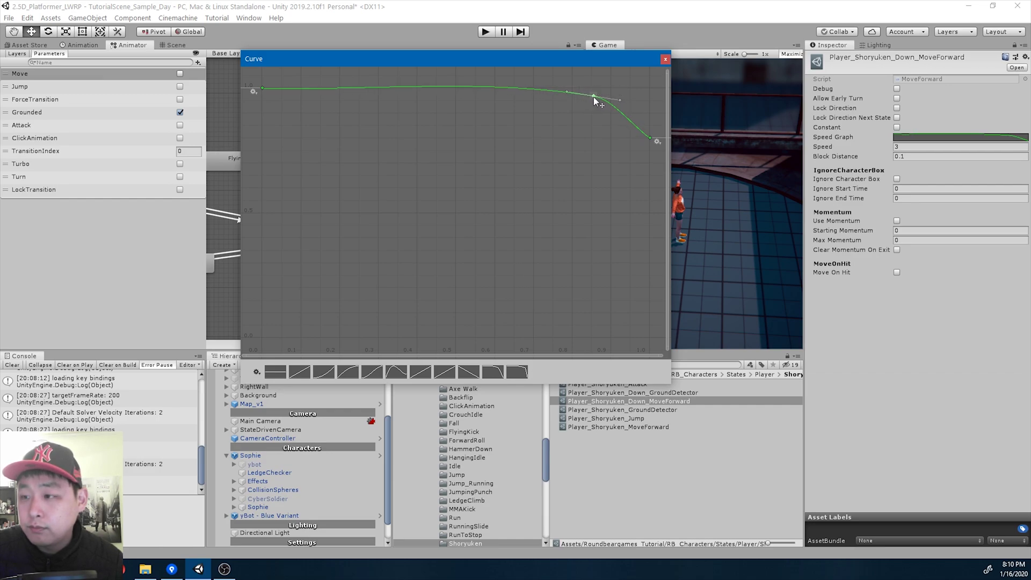
pyautogui.click(666, 59)
pyautogui.click(896, 108)
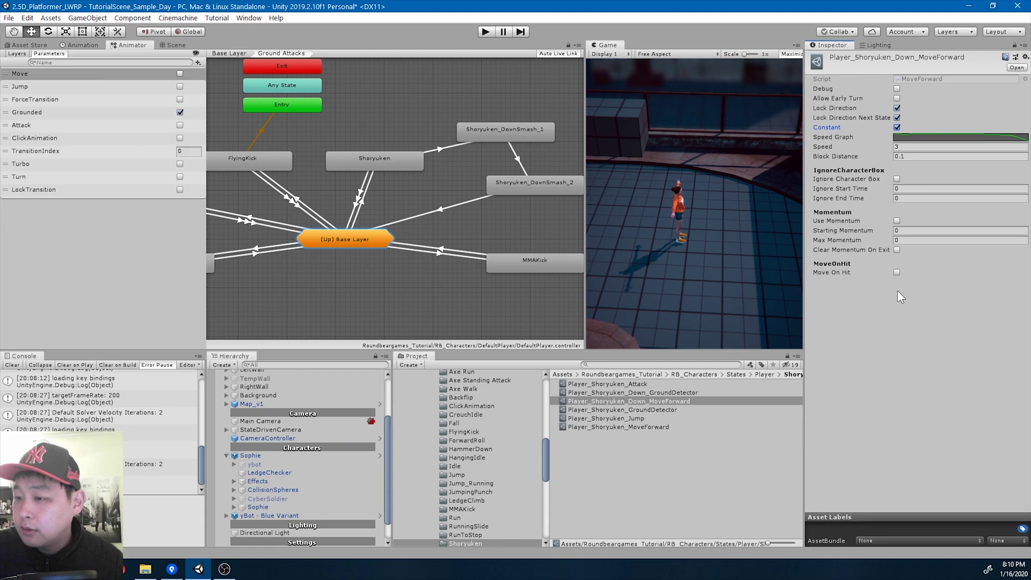
# Set the size of the List Ability Data on the Shoryuken_DownSmash_1 state to 2
pyautogui.click(503, 137)
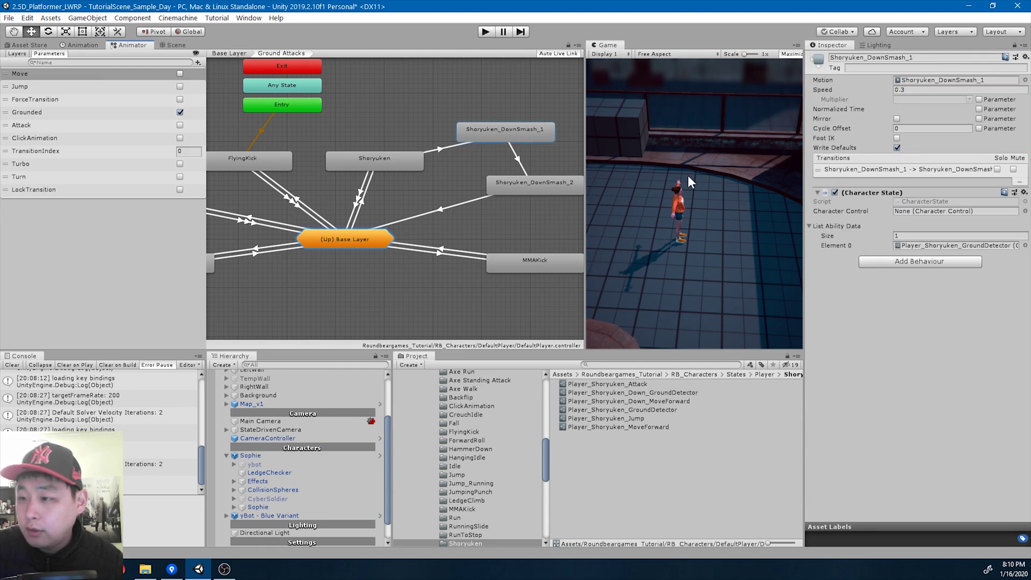
pyautogui.click(911, 238)
pyautogui.write('2')
pyautogui.press('Return')
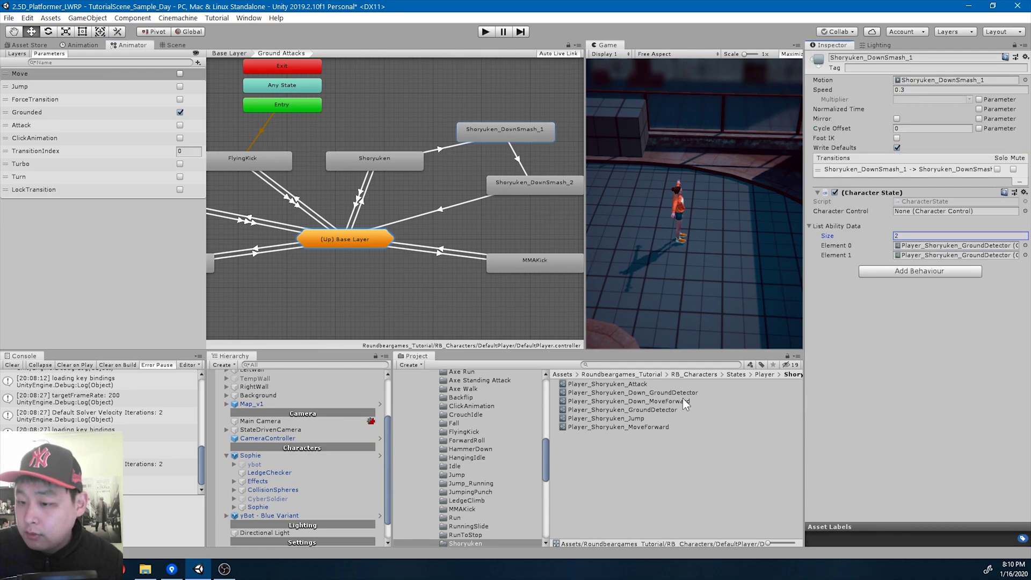
# Assign Player_Shoryuken_Down_MoveForward to Element 1 of the Shoryuken_DownSmash_1 state's ability data list
pyautogui.moveTo(686, 404); pyautogui.dragTo(901, 301)
pyautogui.moveTo(929, 260); pyautogui.dragTo(932, 263)
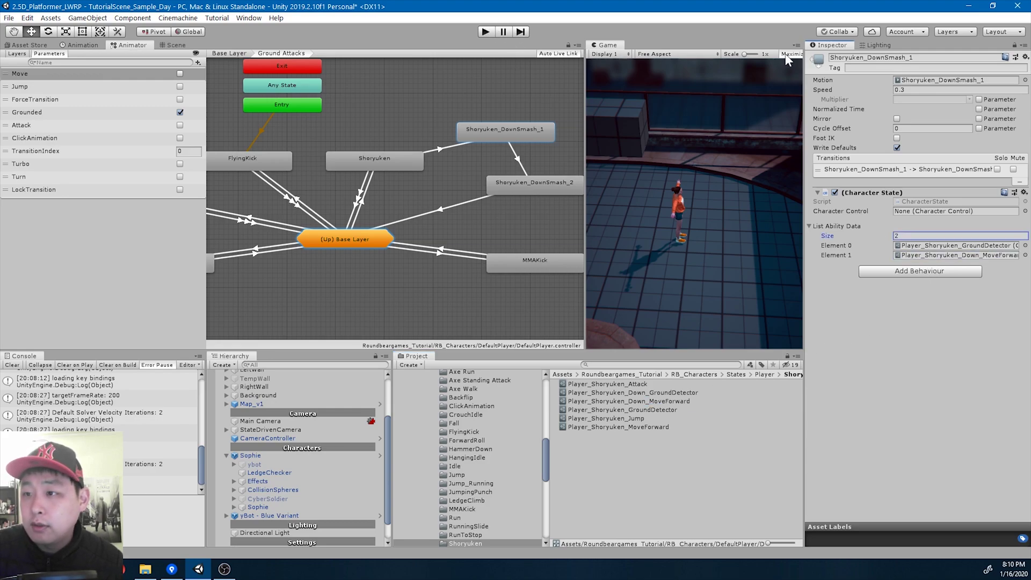
# Playtest the Shoryuken down-smash combo, first in the normal game view and again with Maximize On Play enabled, and stop the game
pyautogui.hotkey('ctrl', 'p')
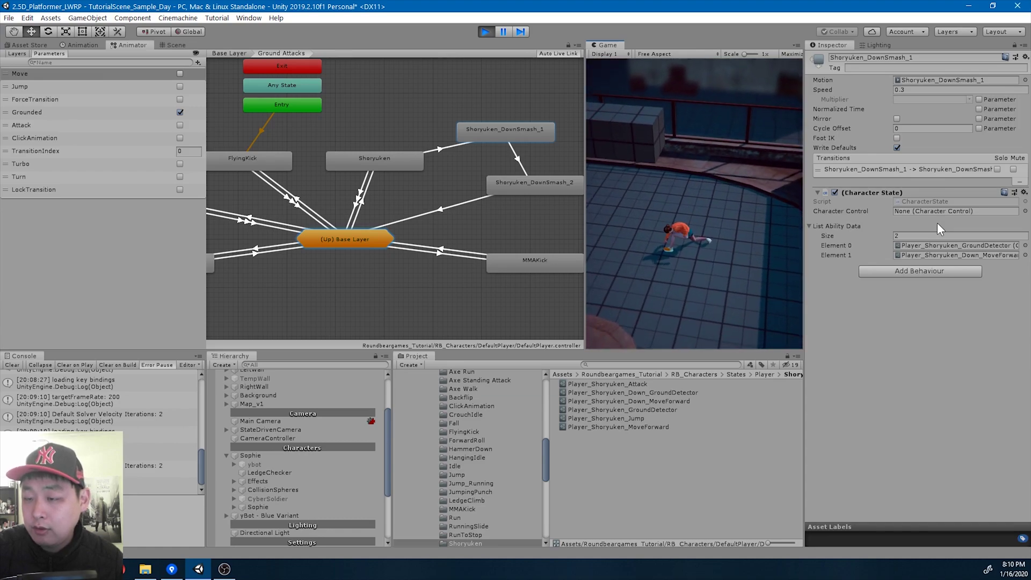
pyautogui.click(788, 53)
pyautogui.click(506, 31)
pyautogui.click(506, 31)
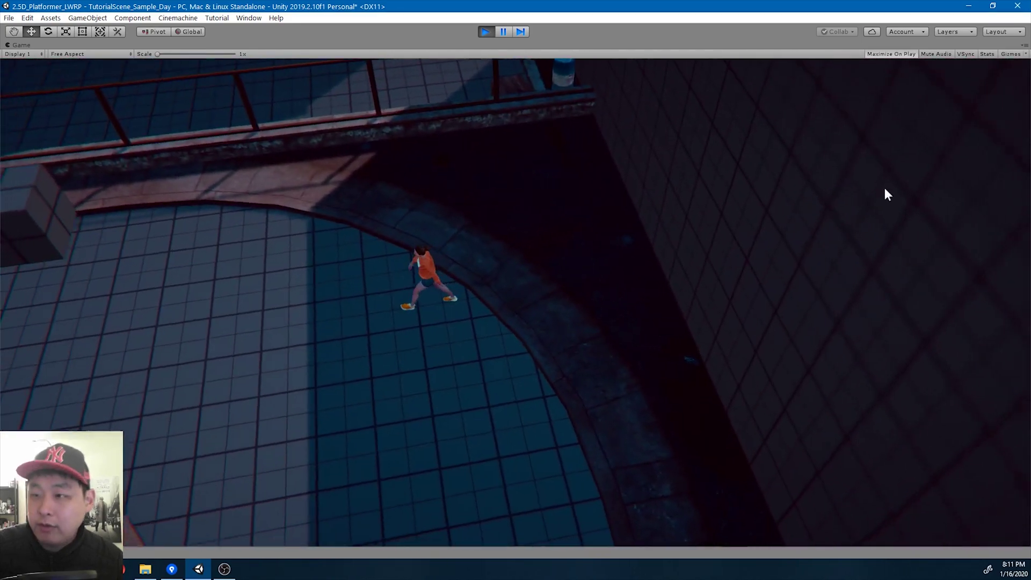
pyautogui.hotkey('ctrl', 'p')
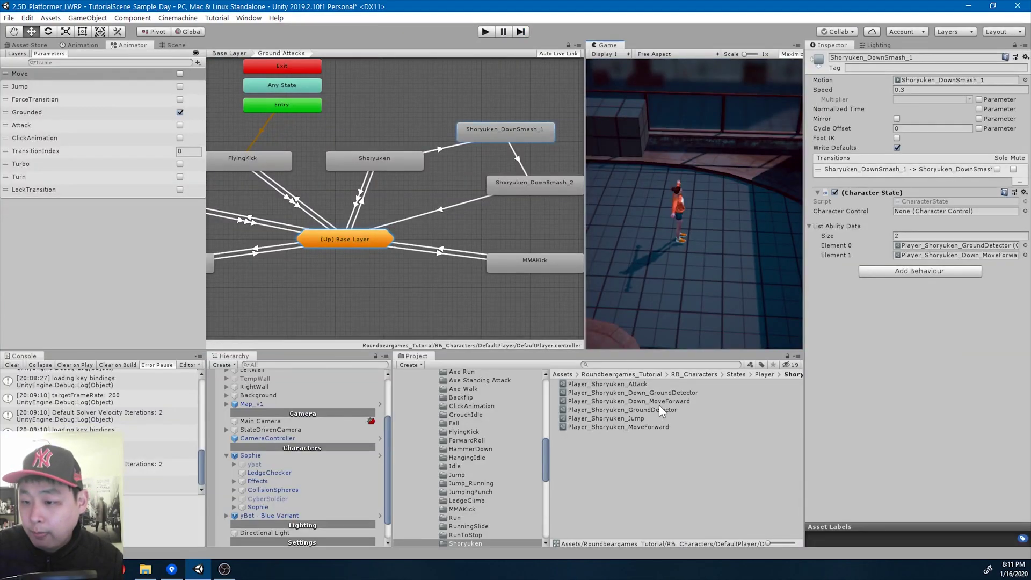
# Set the Distance of the Player_Shoryuken_Down_GroundDetector asset to 0.3
pyautogui.click(660, 410)
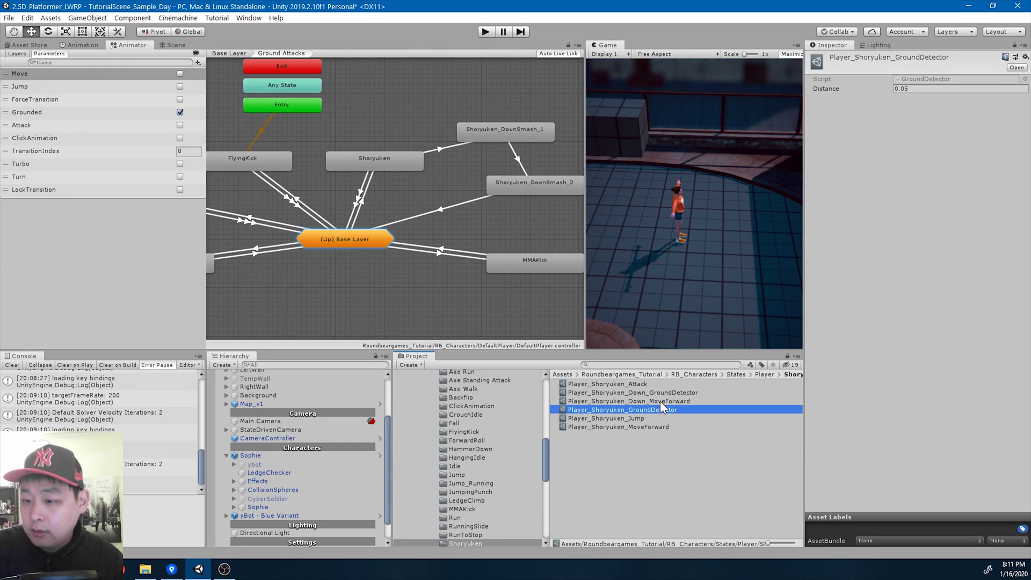
pyautogui.click(662, 392)
pyautogui.click(921, 89)
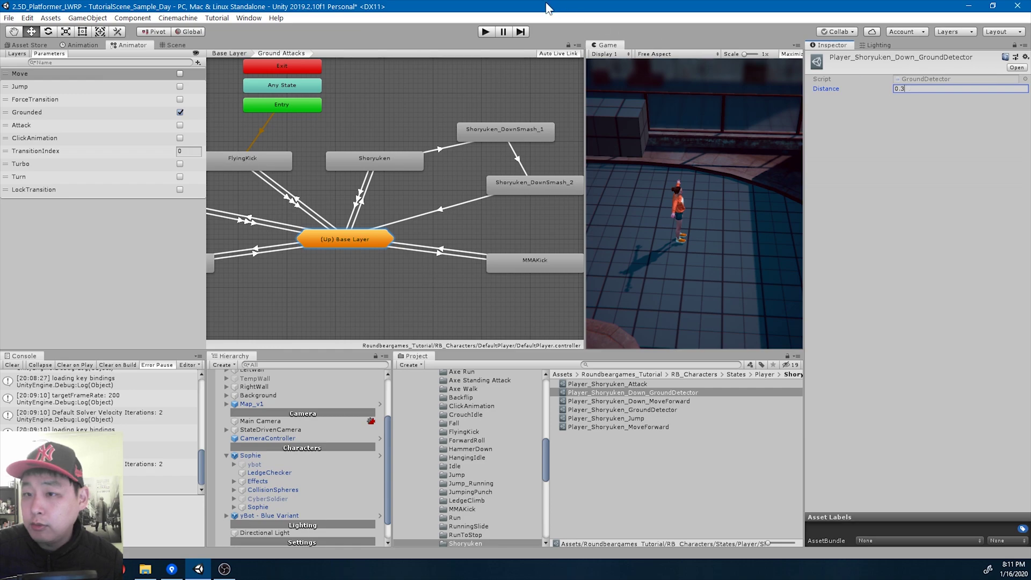
# Playtest how the down smash lands with the larger ground detection distance, and stop the game
pyautogui.click(487, 32)
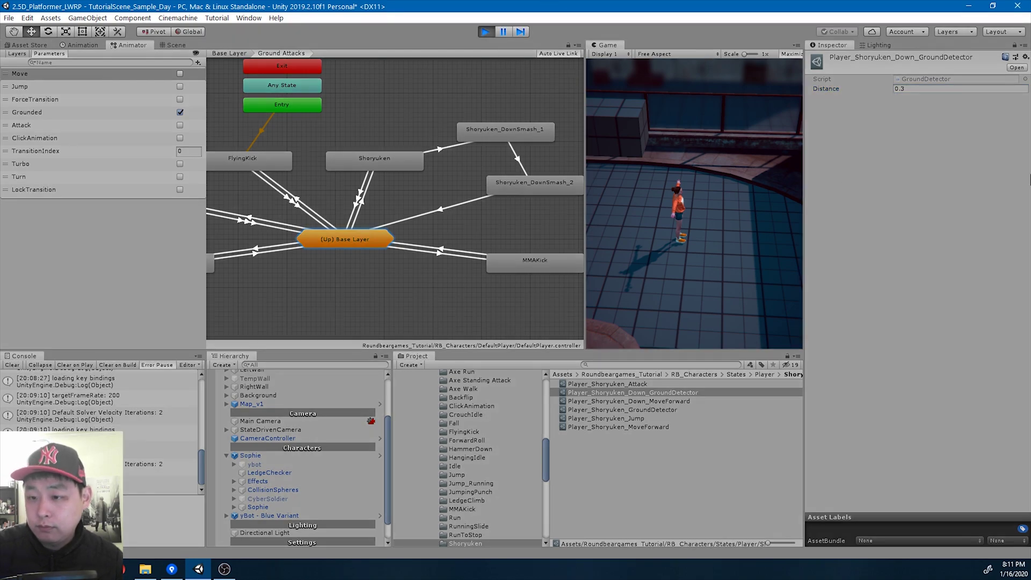
pyautogui.press('space')
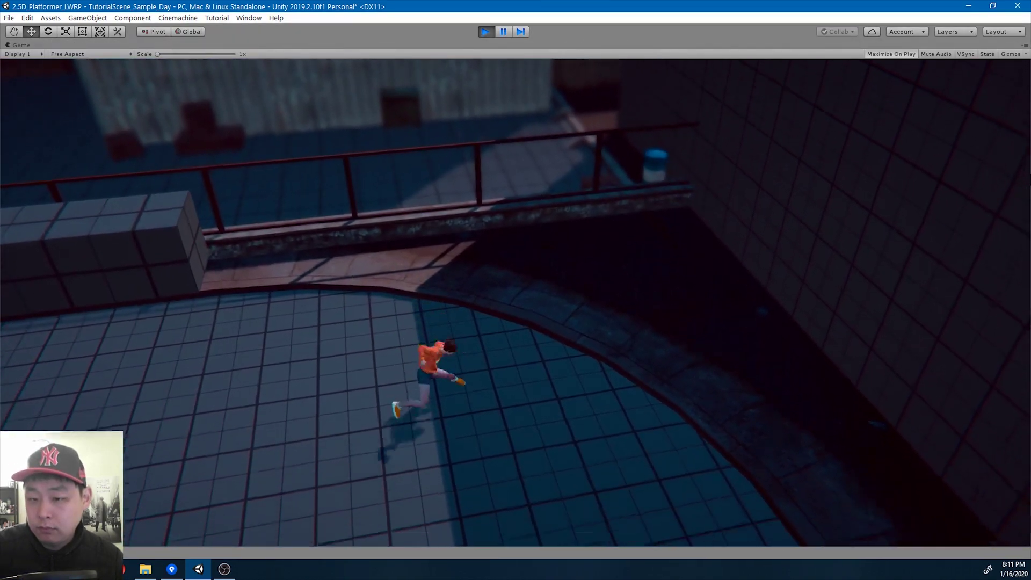
pyautogui.press('a')
pyautogui.press('space')
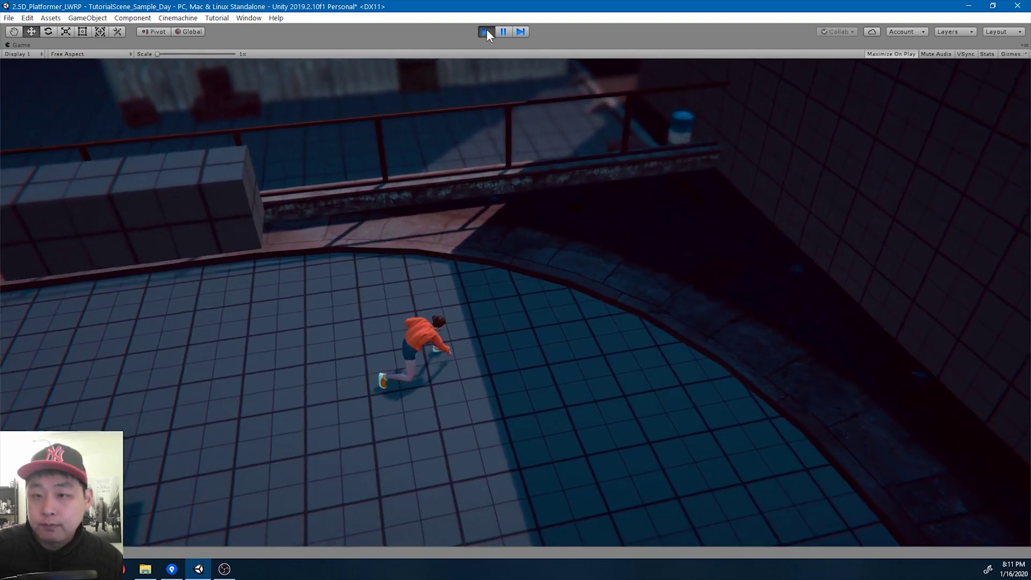
pyautogui.click(485, 31)
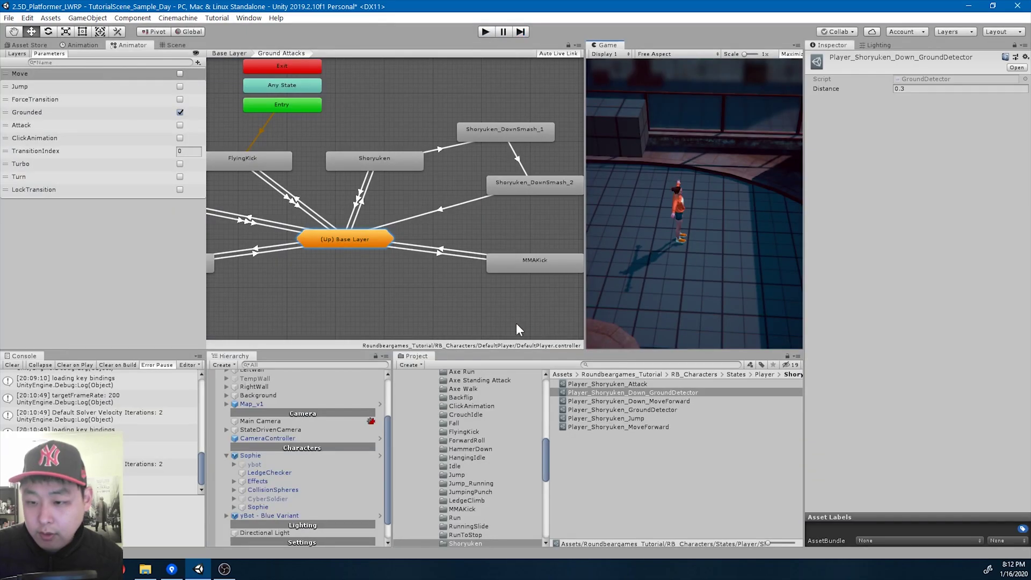
# Create a Jump ability data asset in the Shoryuken folder and name it Player_Shoryuken_Down_Jump
pyautogui.rightClick(605, 461)
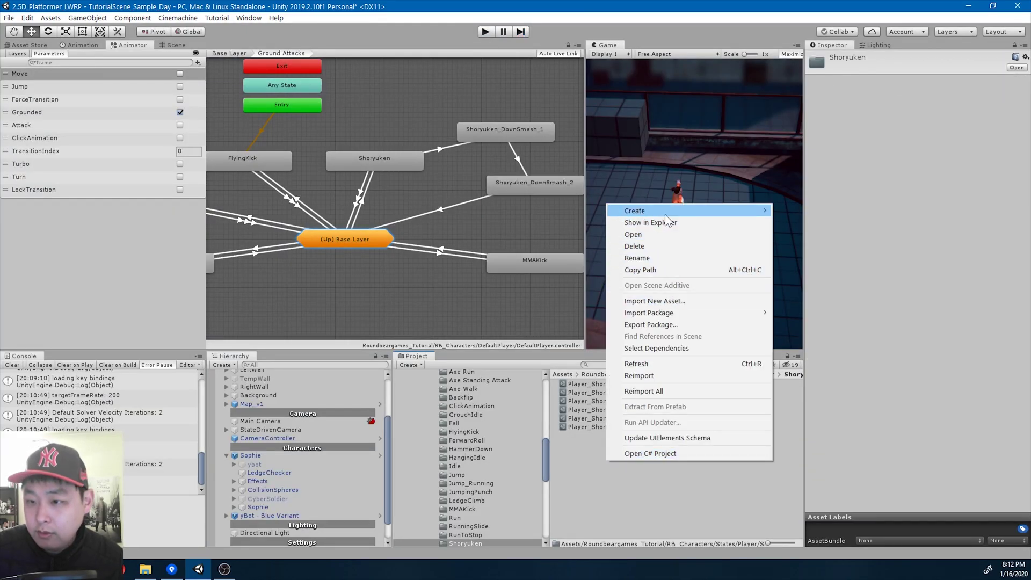
pyautogui.moveTo(665, 215)
pyautogui.moveTo(835, 67)
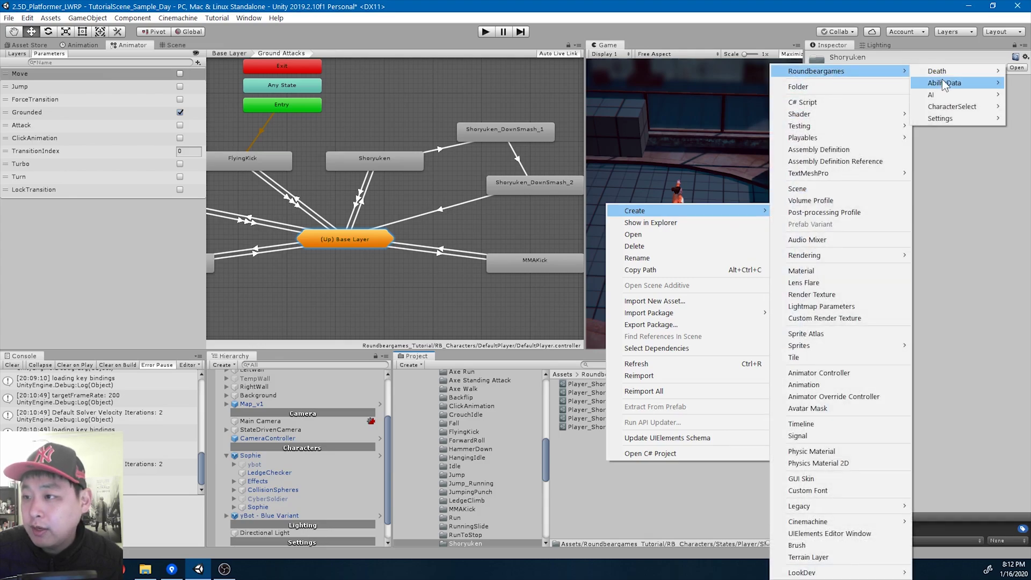
pyautogui.moveTo(914, 83)
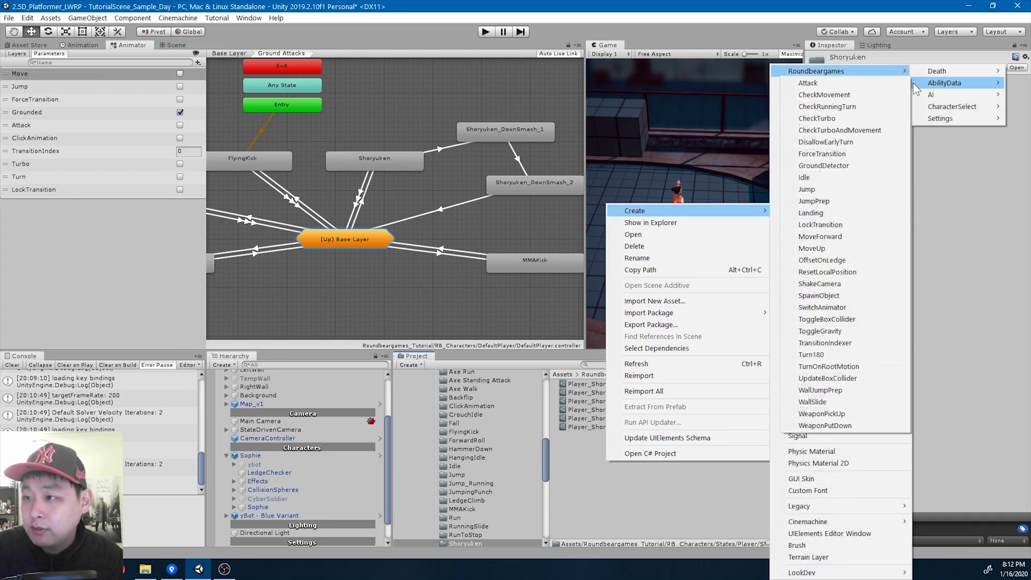
pyautogui.click(835, 192)
pyautogui.write('P')
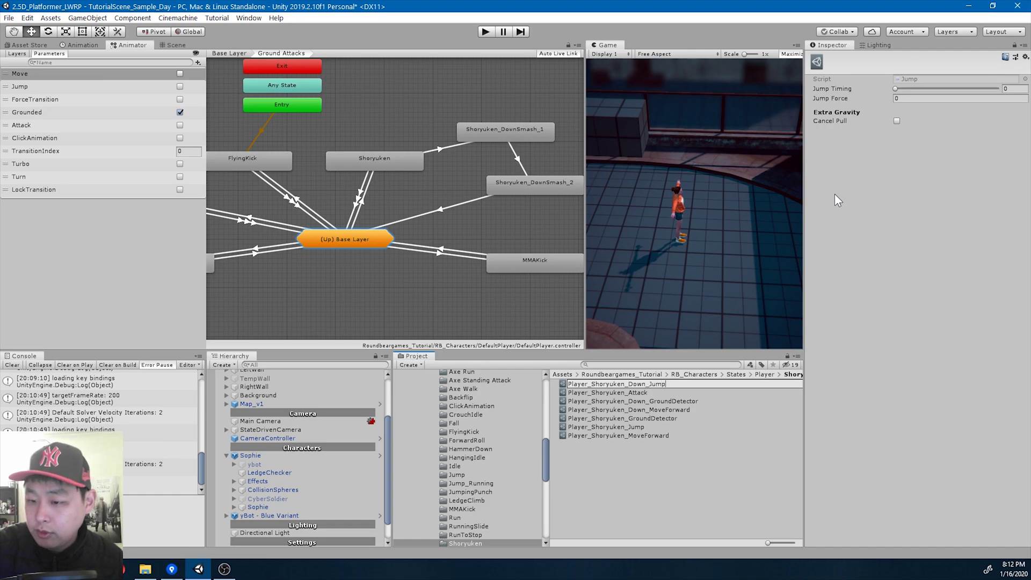
pyautogui.write('layer_Shoryuken_Down_Jump')
pyautogui.press('Return')
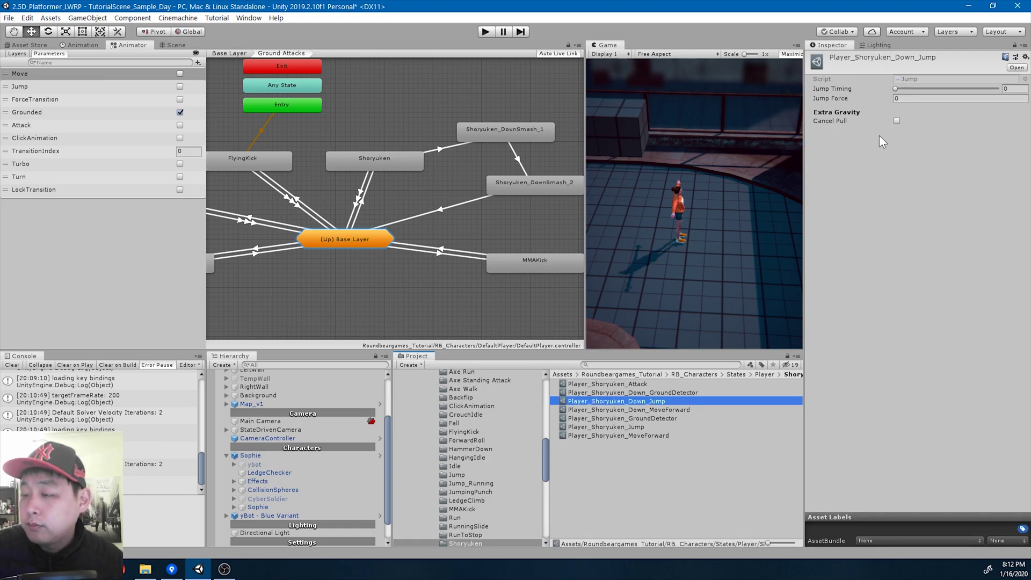
# Enable Cancel Pull and set Jump Force to 10 on the Player_Shoryuken_Down_Jump asset
pyautogui.click(895, 122)
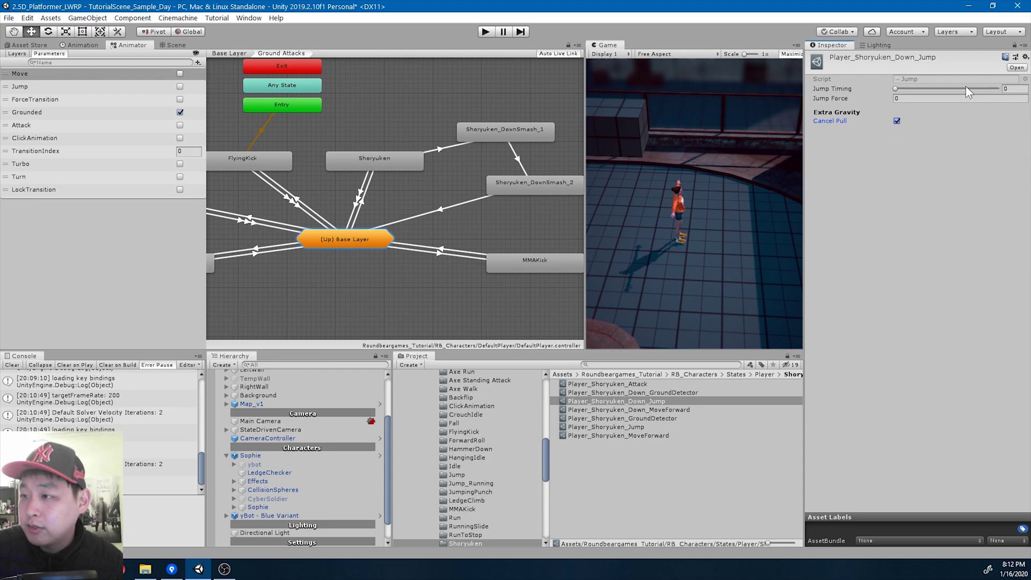
pyautogui.click(925, 99)
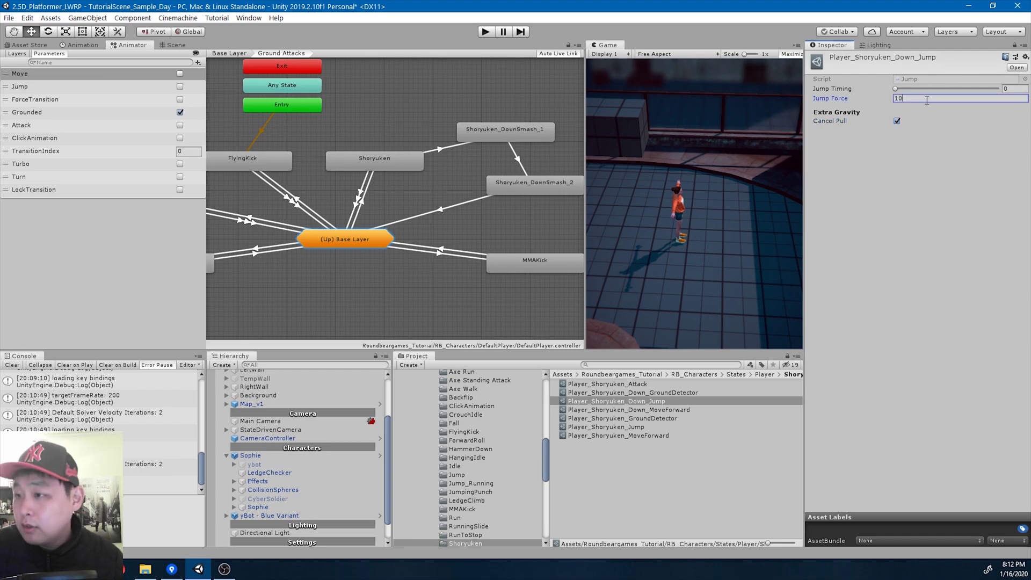
# Set the Shoryuken_DownSmash_1 state's List Ability Data size to 3 and assign Player_Shoryuken_Jump to Element 2
pyautogui.click(530, 138)
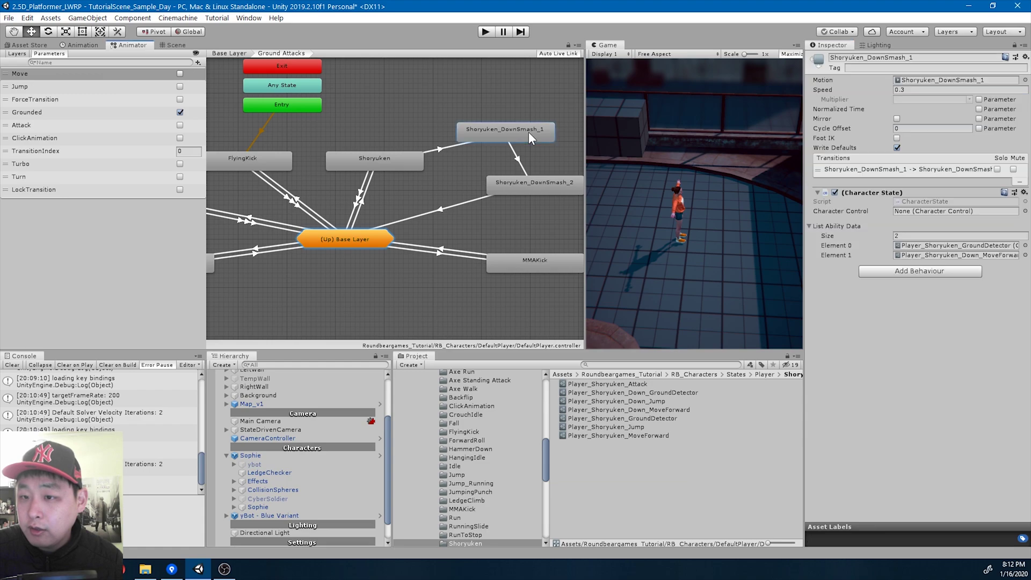
pyautogui.click(912, 235)
pyautogui.write('3')
pyautogui.press('Return')
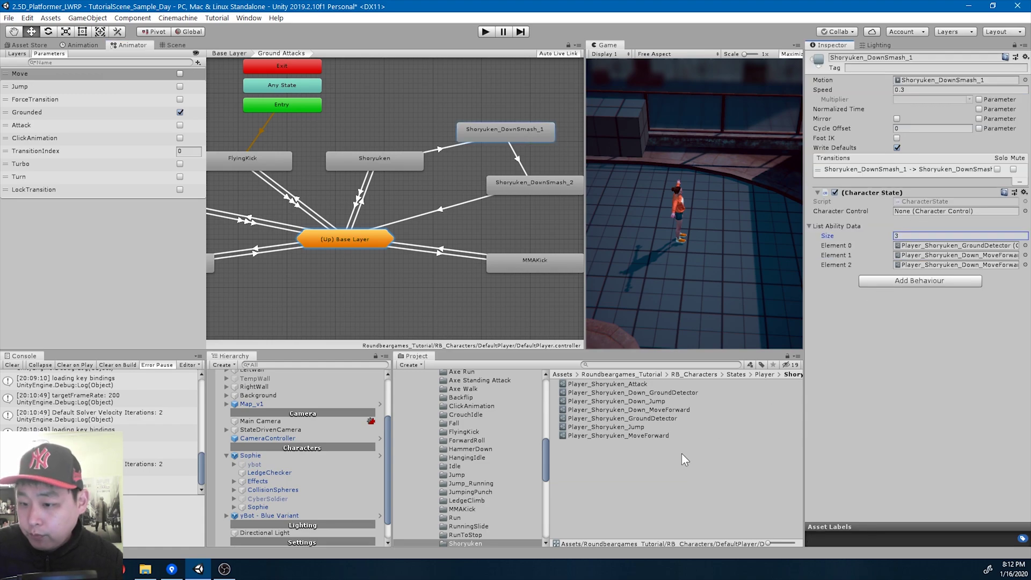
pyautogui.moveTo(623, 427); pyautogui.dragTo(924, 269)
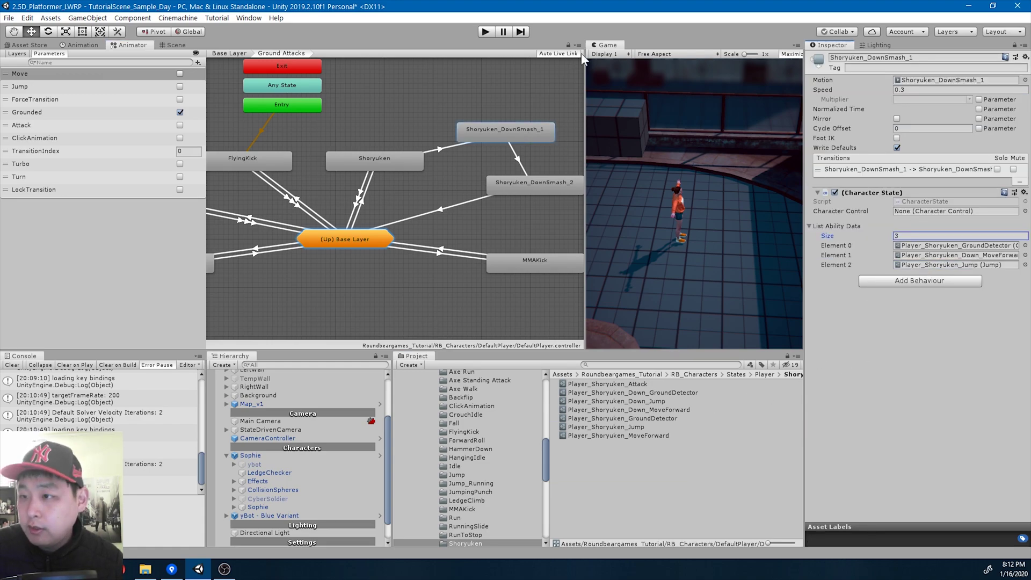
# Run the game with the docked game view and playtest the combo with the added jump ability
pyautogui.click(486, 32)
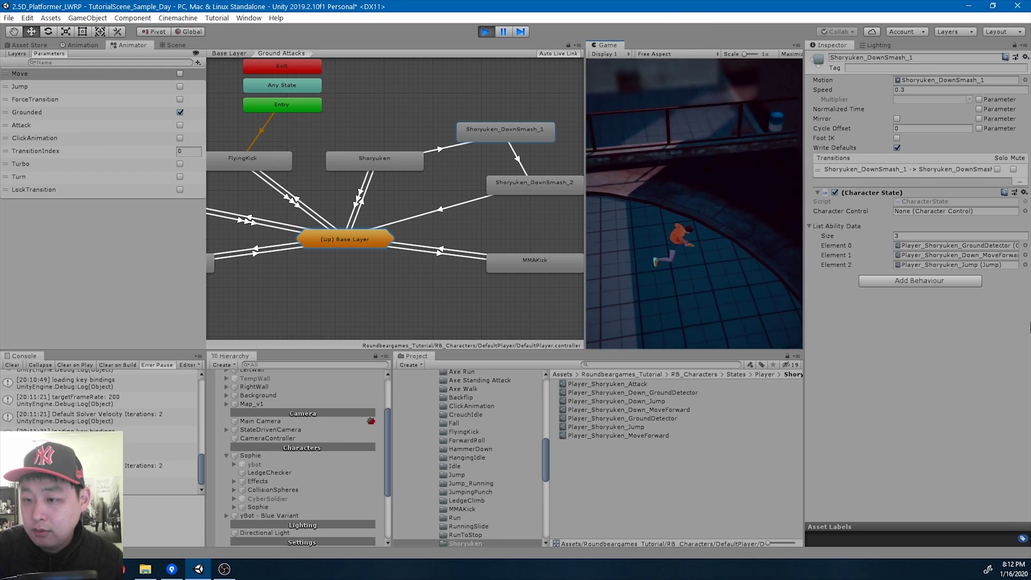
pyautogui.press('space')
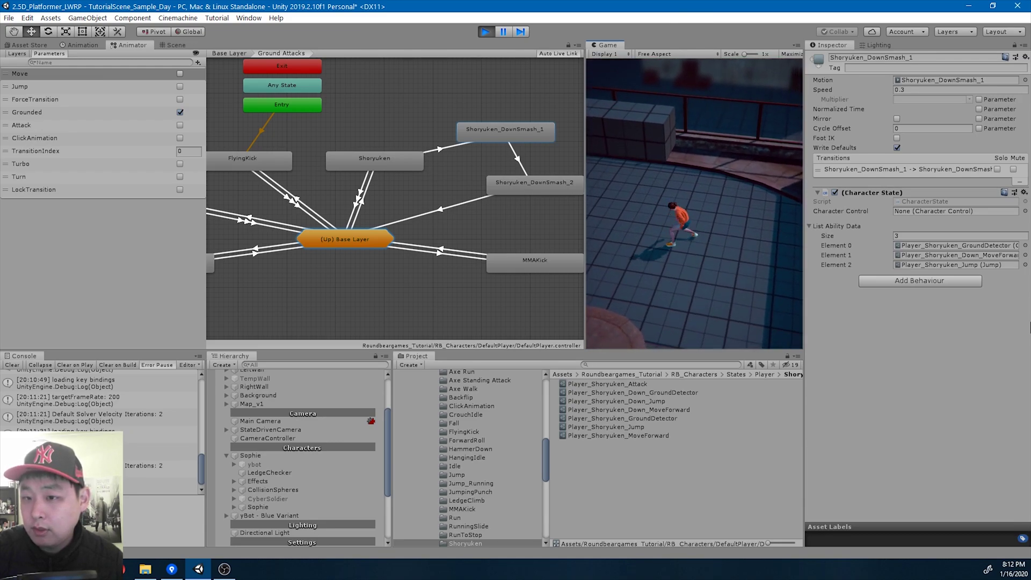
pyautogui.press('a')
pyautogui.press('space')
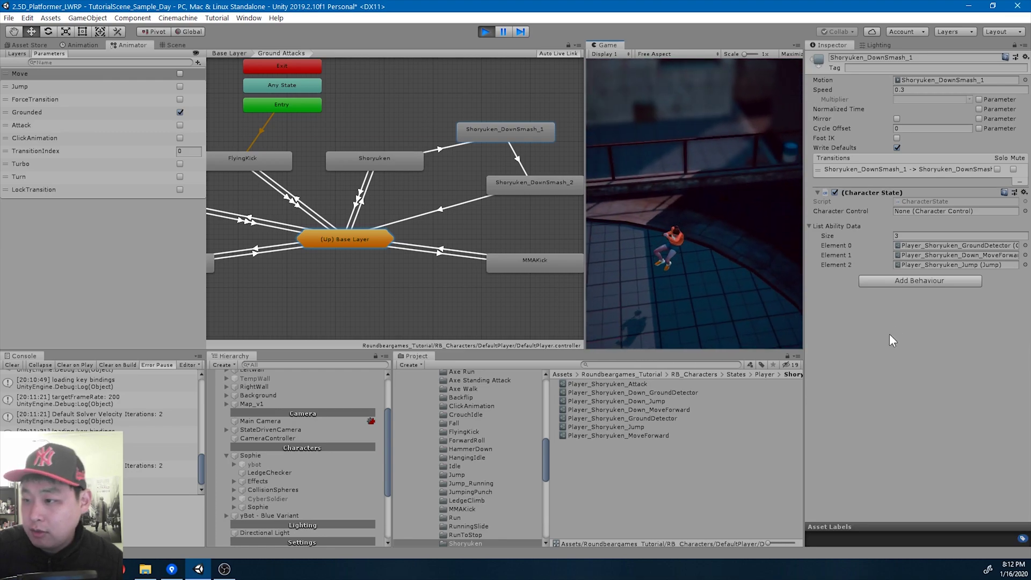
# Replace Element 2 of the Shoryuken_DownSmash_1 ability data list with Player_Shoryuken_Down_Jump
pyautogui.click(941, 265)
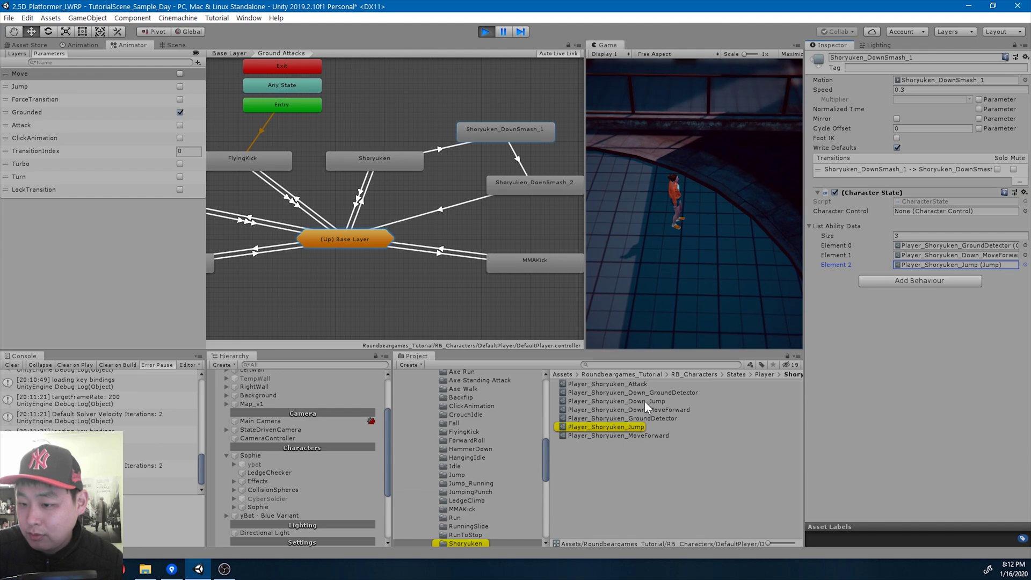
pyautogui.moveTo(645, 400); pyautogui.dragTo(946, 264)
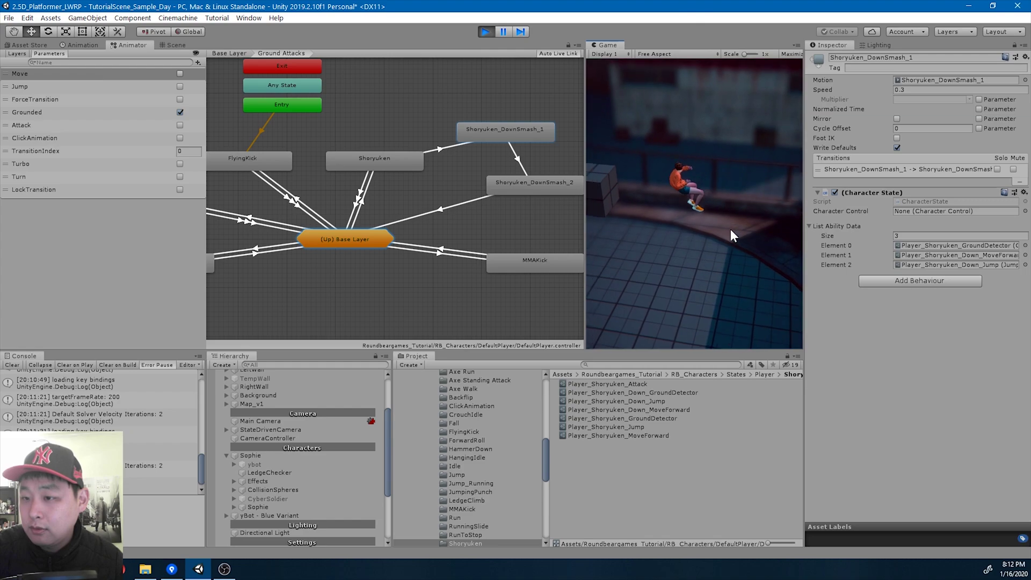
# Set the Jump Force of Player_Shoryuken_Down_Jump to 50 and try the combo in the running game
pyautogui.click(927, 265)
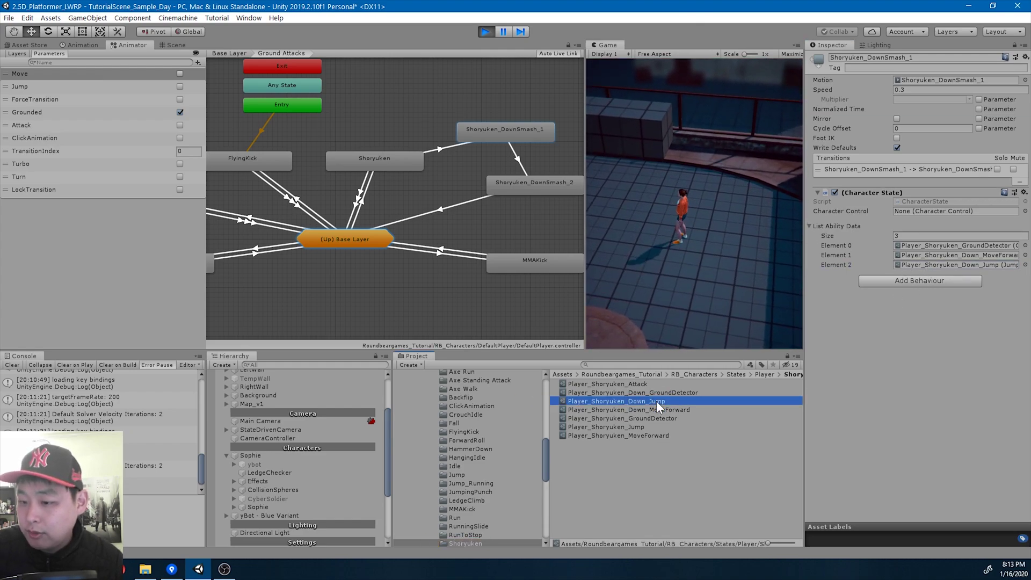
pyautogui.click(937, 98)
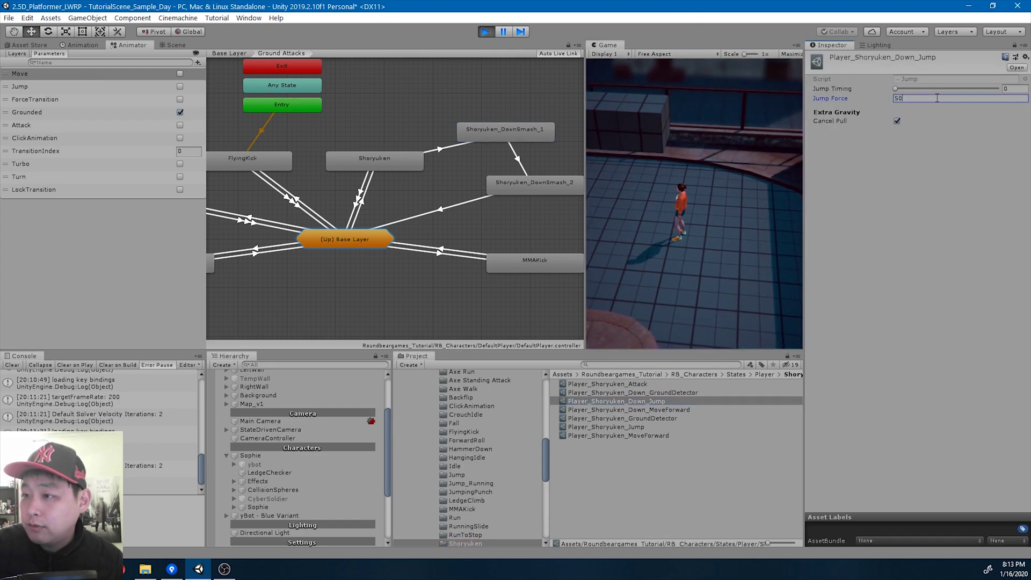
pyautogui.click(704, 206)
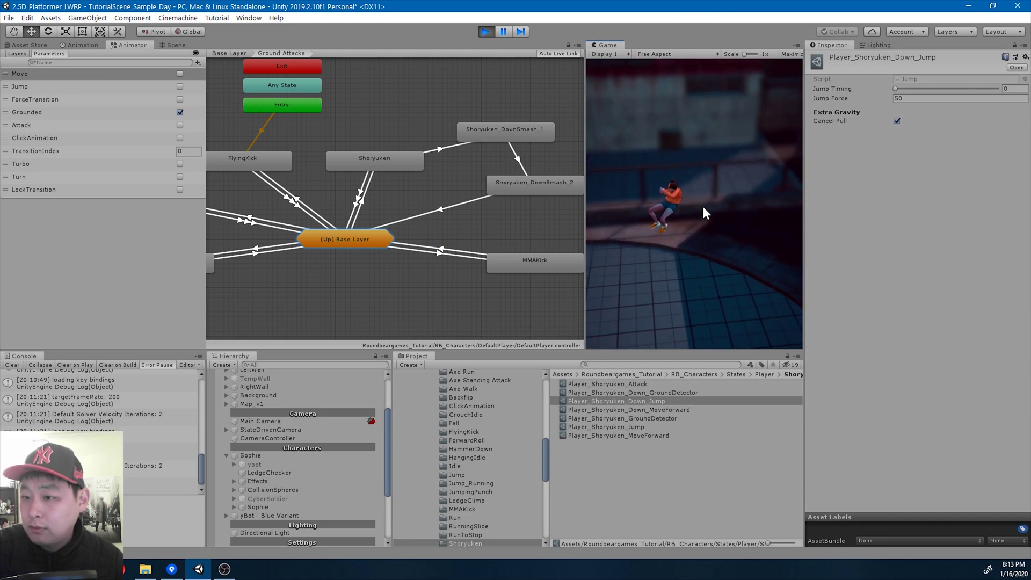
# Check which jump asset the Shoryuken_DownSmash_1 state uses, playtest the combo again, and stop the game
pyautogui.click(517, 135)
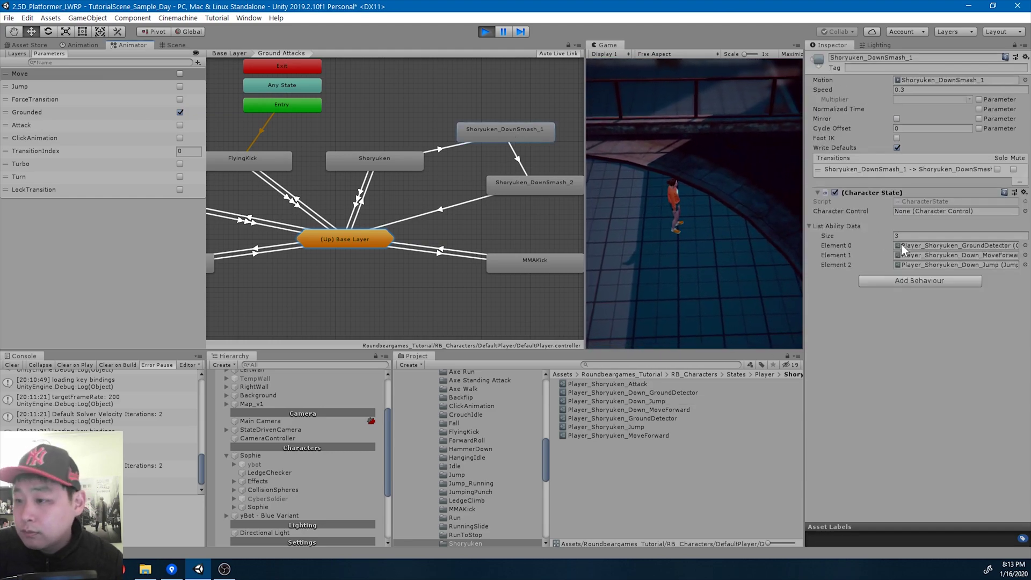
pyautogui.click(940, 266)
pyautogui.click(717, 205)
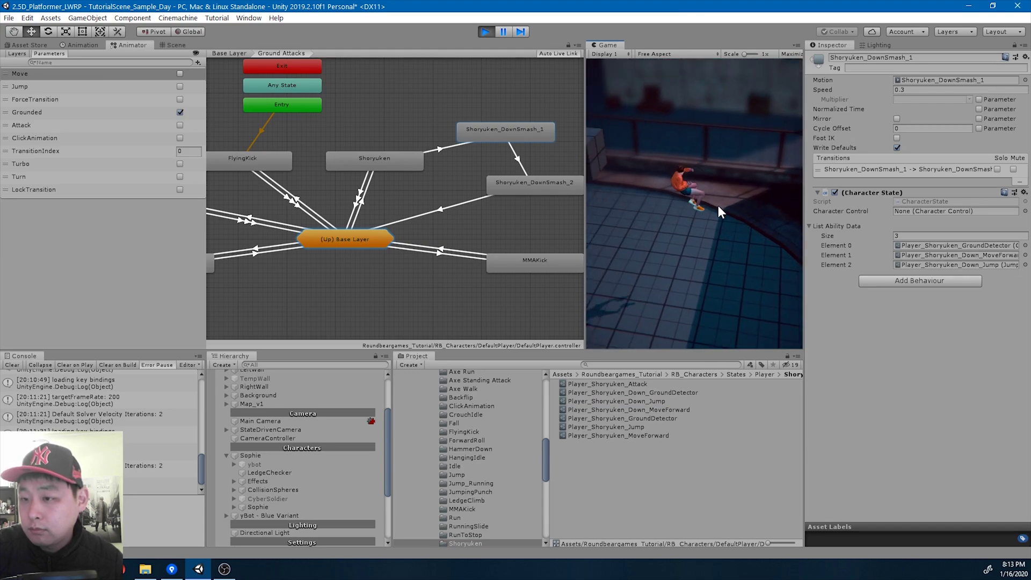
pyautogui.click(485, 31)
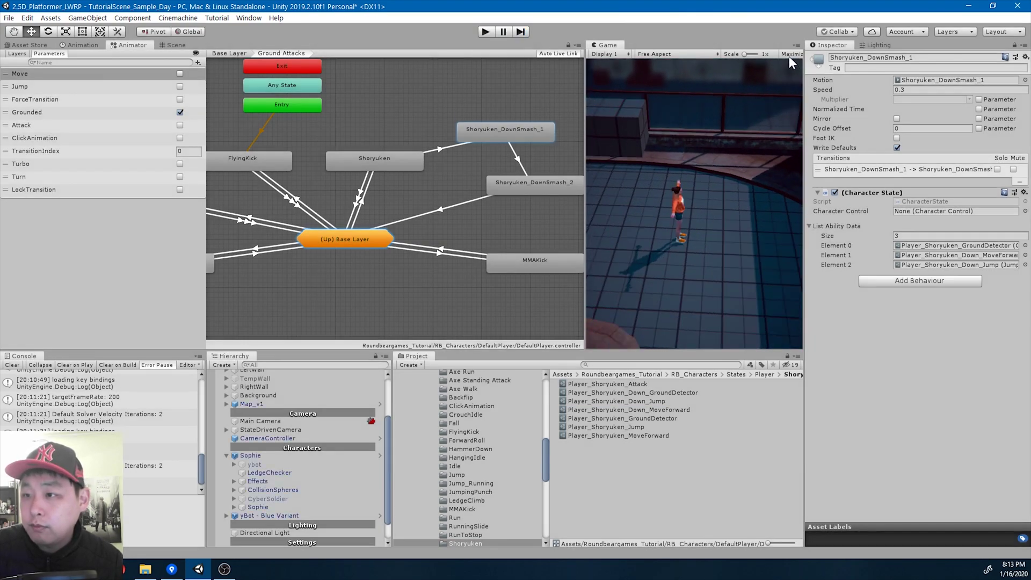
# Playtest the combo with the game view maximized, moving and jumping the character, and stop the game
pyautogui.click(486, 31)
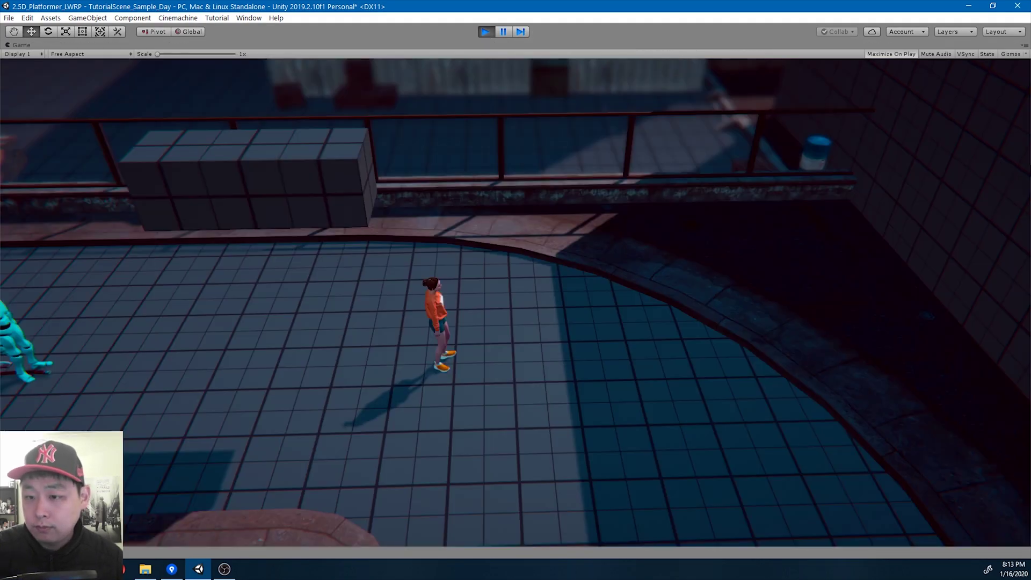
pyautogui.press('d')
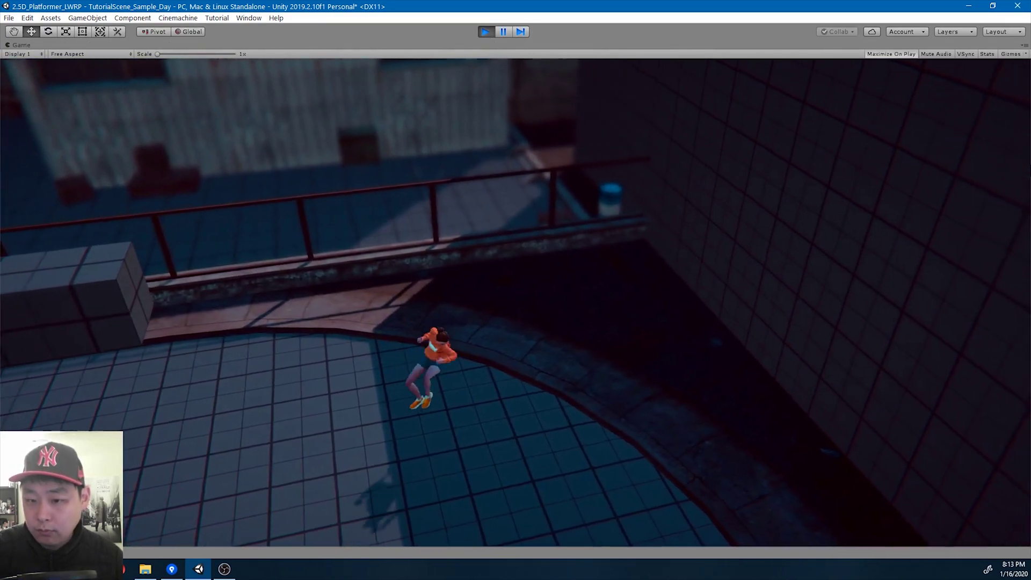
pyautogui.press('a')
pyautogui.press('space')
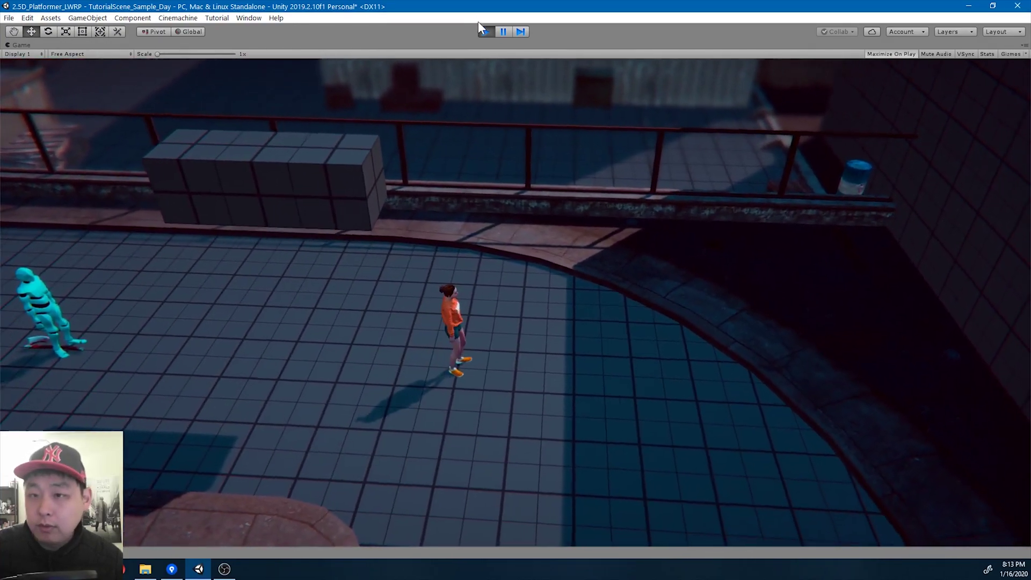
pyautogui.click(485, 32)
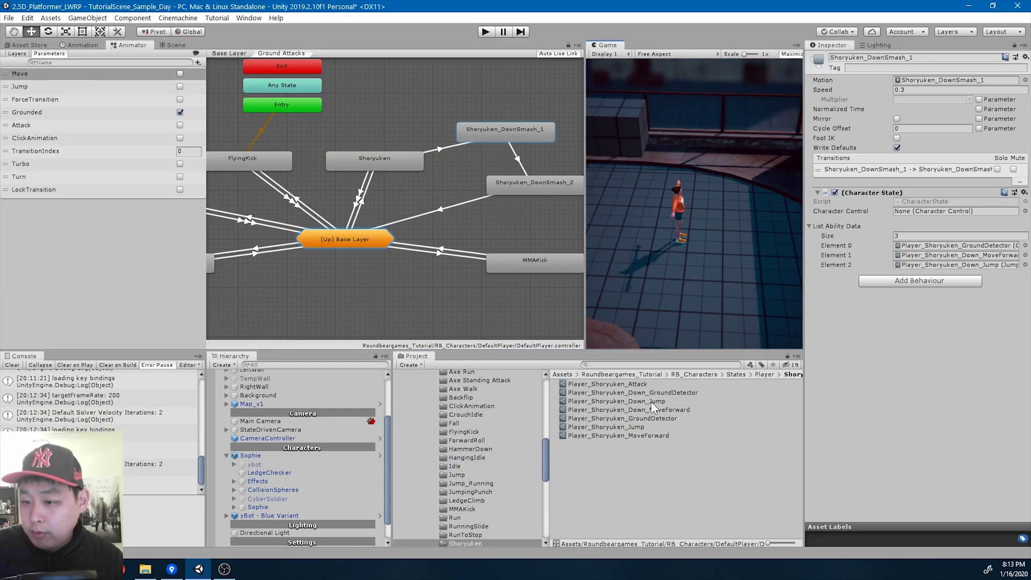
# Set the Jump Force of Player_Shoryuken_Down_Jump to 40 and playtest the combo with the game view maximized
pyautogui.click(651, 402)
pyautogui.click(939, 99)
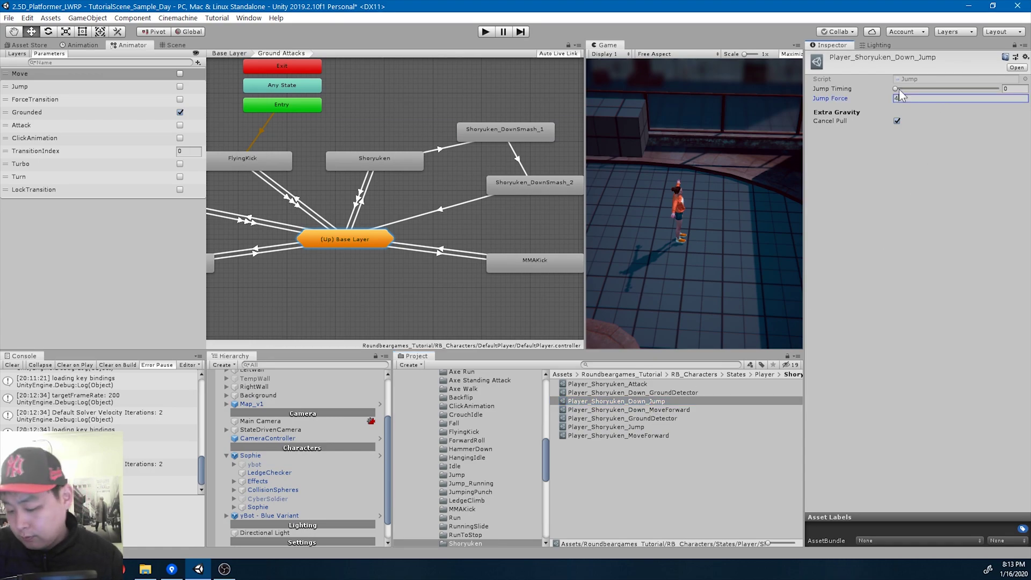
pyautogui.click(656, 392)
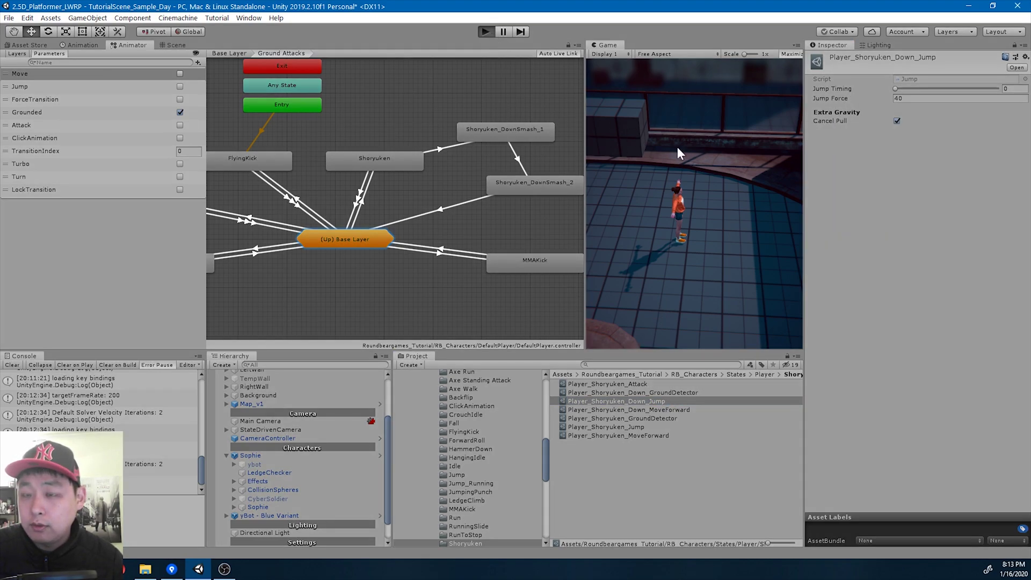
pyautogui.press('Return')
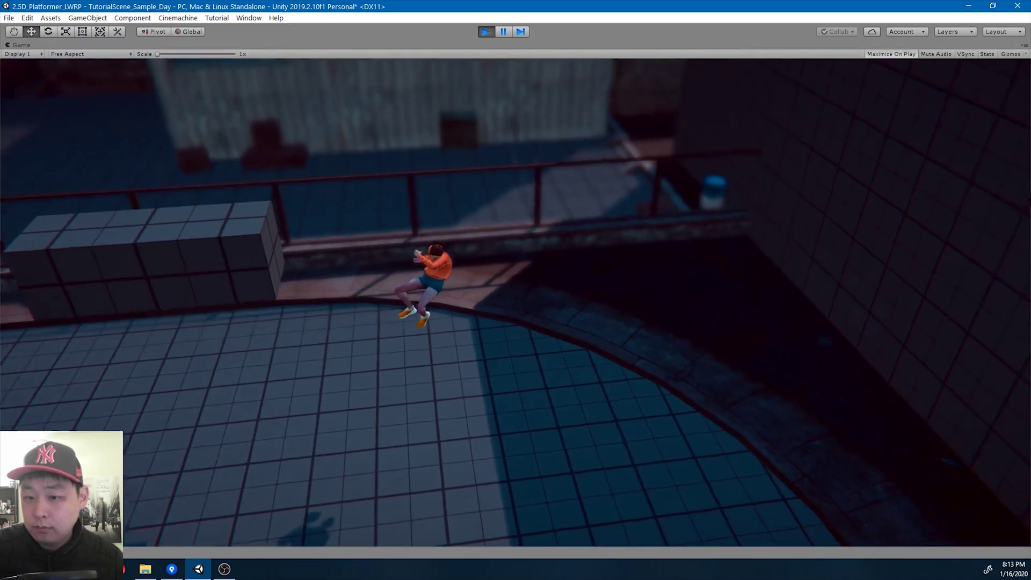
pyautogui.press('Return')
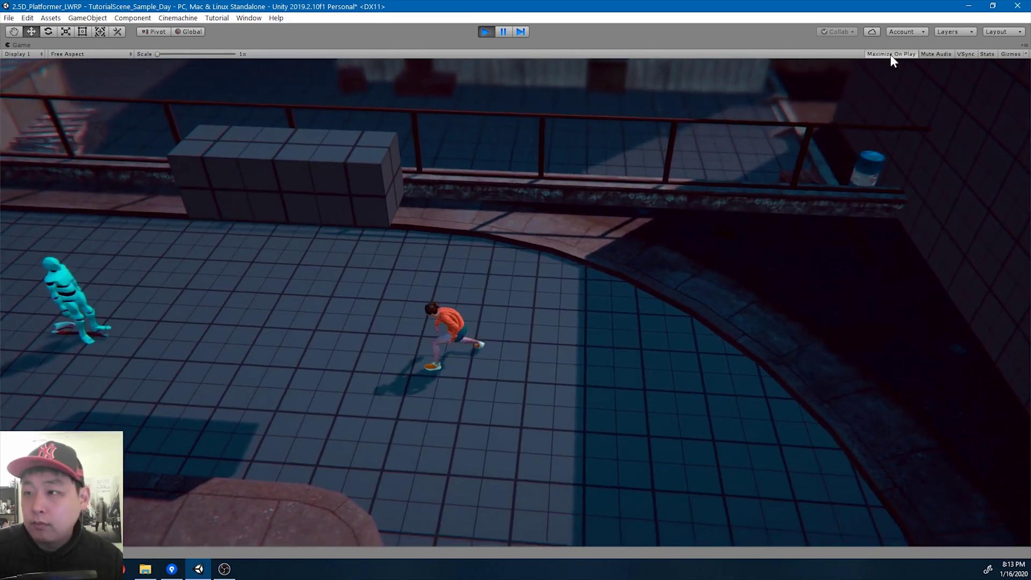
pyautogui.click(503, 32)
pyautogui.click(504, 33)
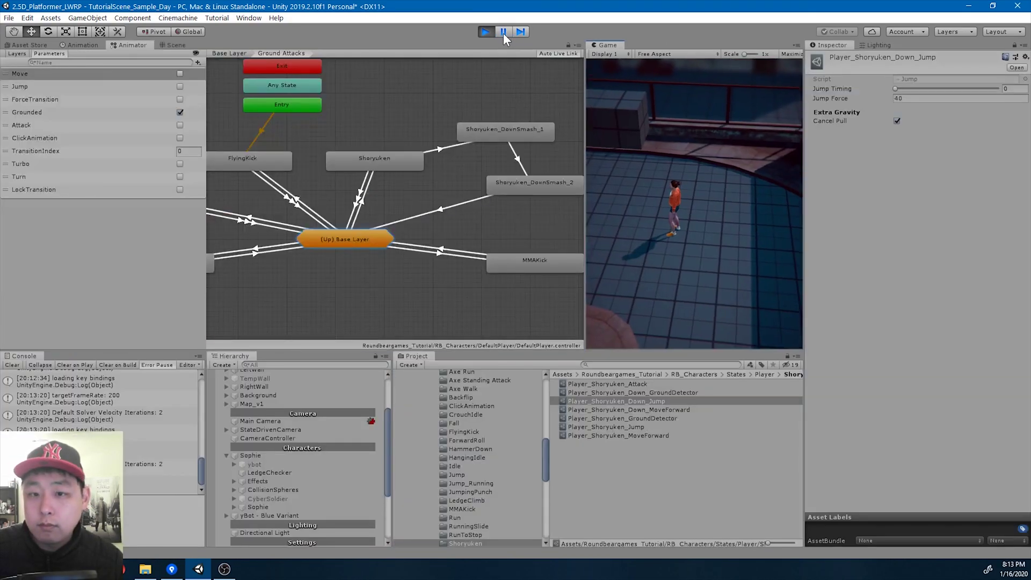
# Shorten the blend of the Shoryuken_DownSmash_1 to Shoryuken_DownSmash_2 transition to under one frame, trying the combo in the running game
pyautogui.click(520, 164)
pyautogui.scroll(5, 893, 201)
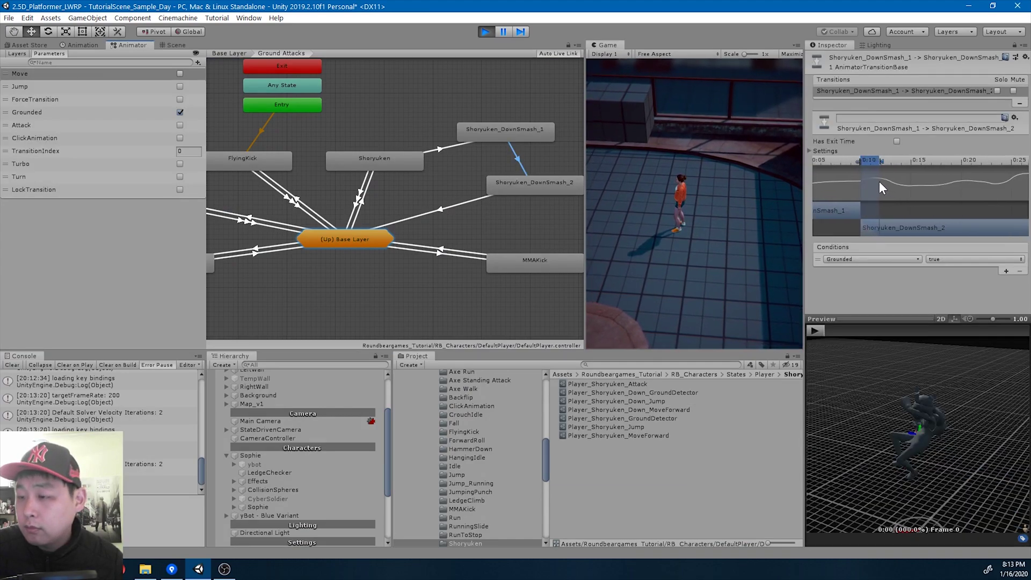
pyautogui.scroll(1, 871, 180)
pyautogui.moveTo(888, 162); pyautogui.dragTo(871, 162)
pyautogui.click(727, 214)
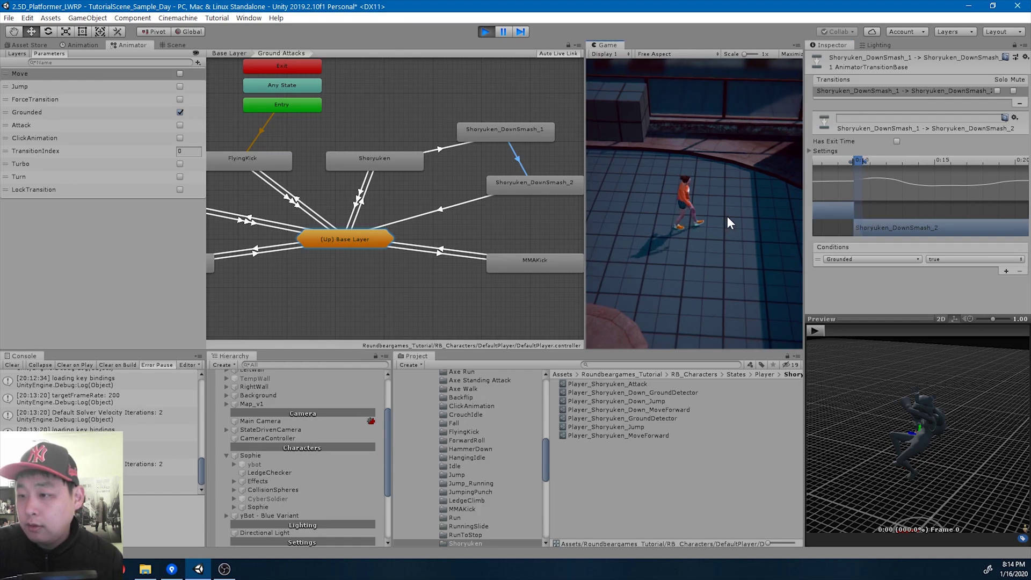
pyautogui.press('Return')
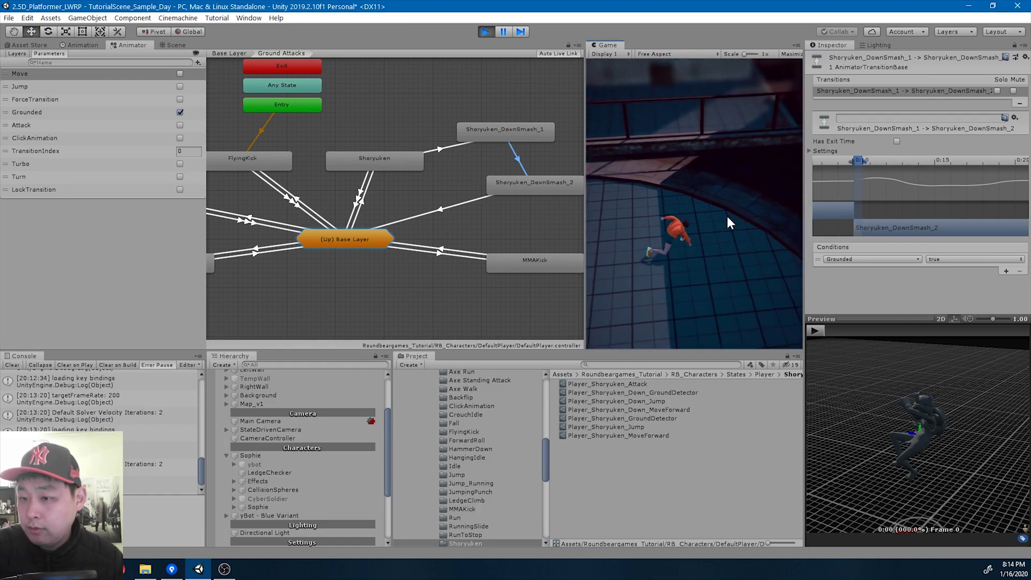
pyautogui.press('Return')
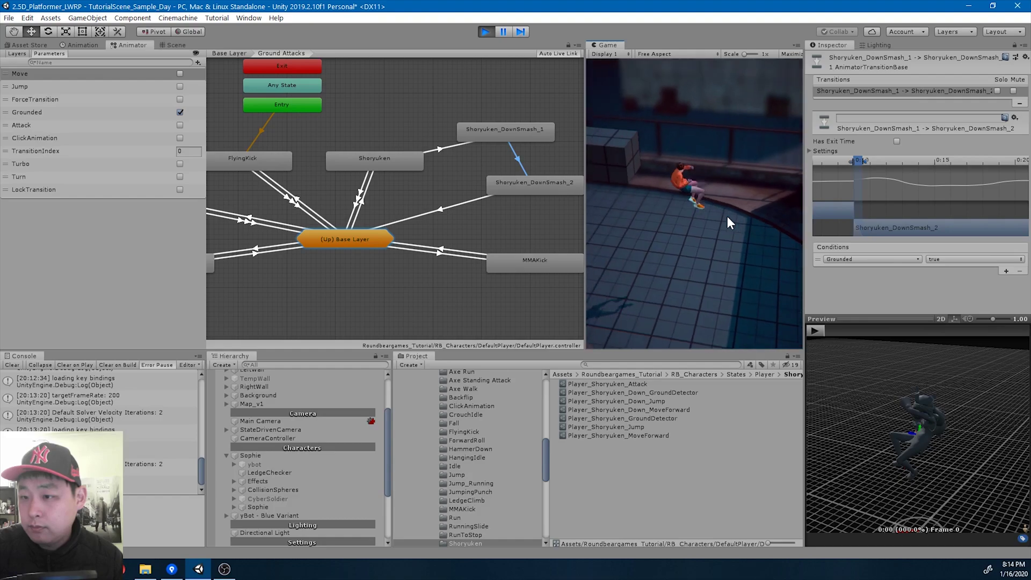
pyautogui.scroll(10, 871, 181)
pyautogui.scroll(2, 869, 171)
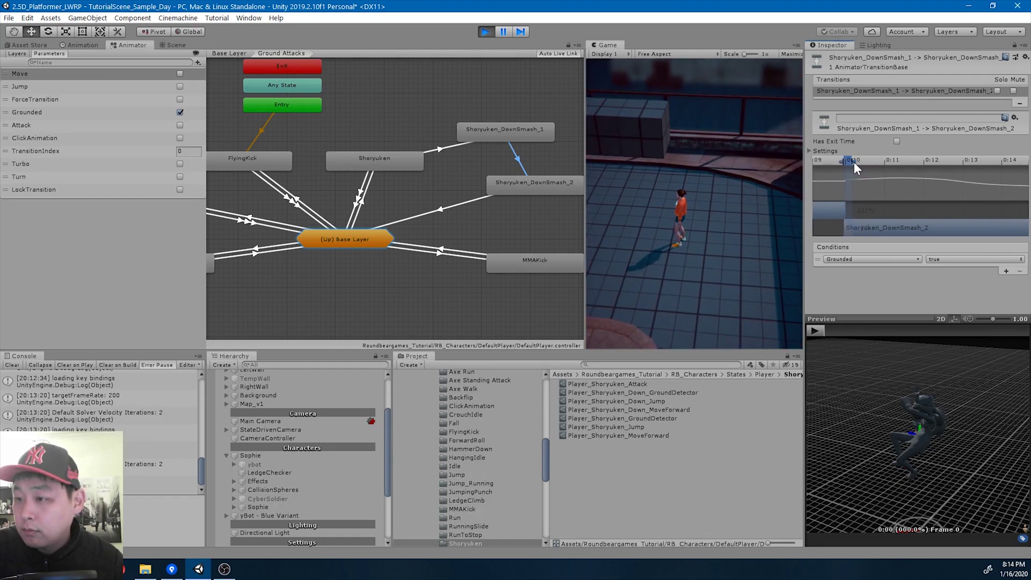
pyautogui.moveTo(869, 223); pyautogui.dragTo(875, 224)
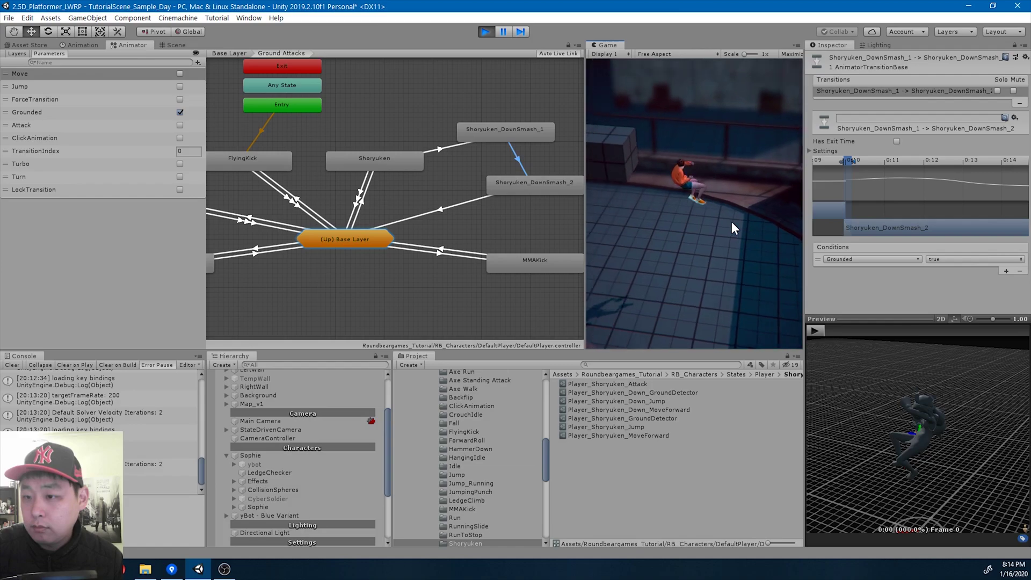
# Set the Distance of Player_Shoryuken_Down_GroundDetector to 0.35 and try the combo in the running game
pyautogui.click(656, 393)
pyautogui.click(919, 89)
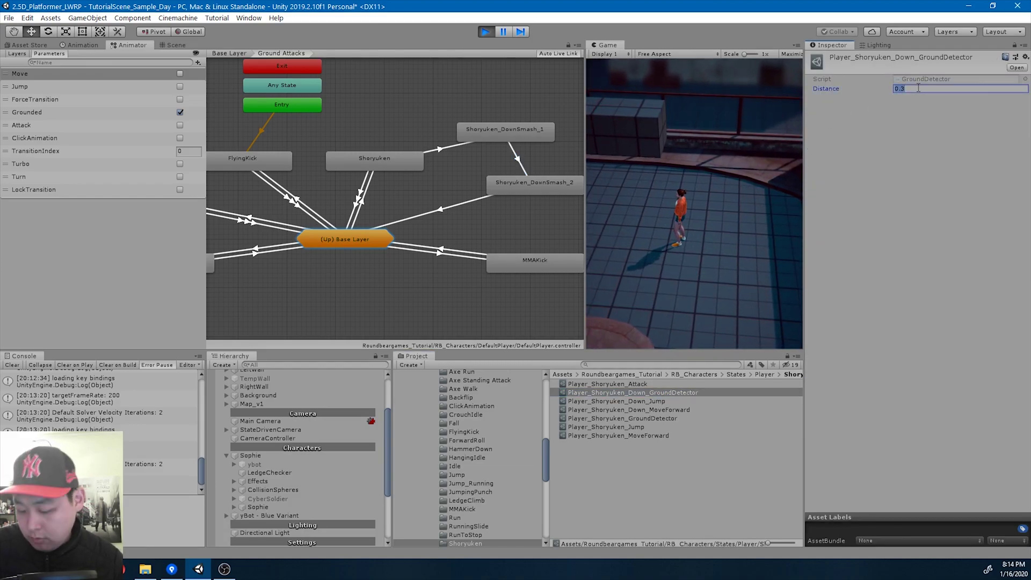
pyautogui.click(770, 128)
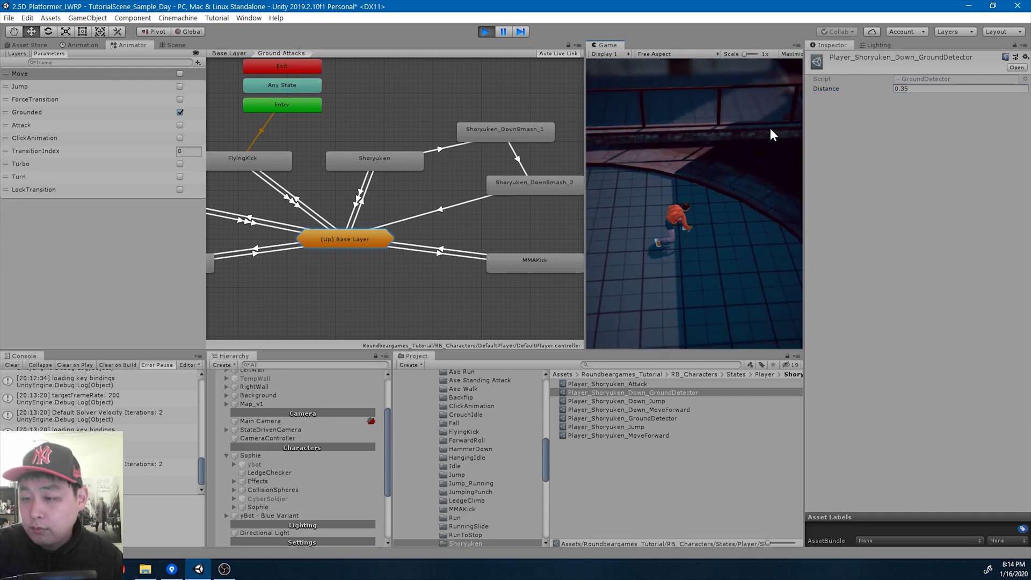
pyautogui.press('Return')
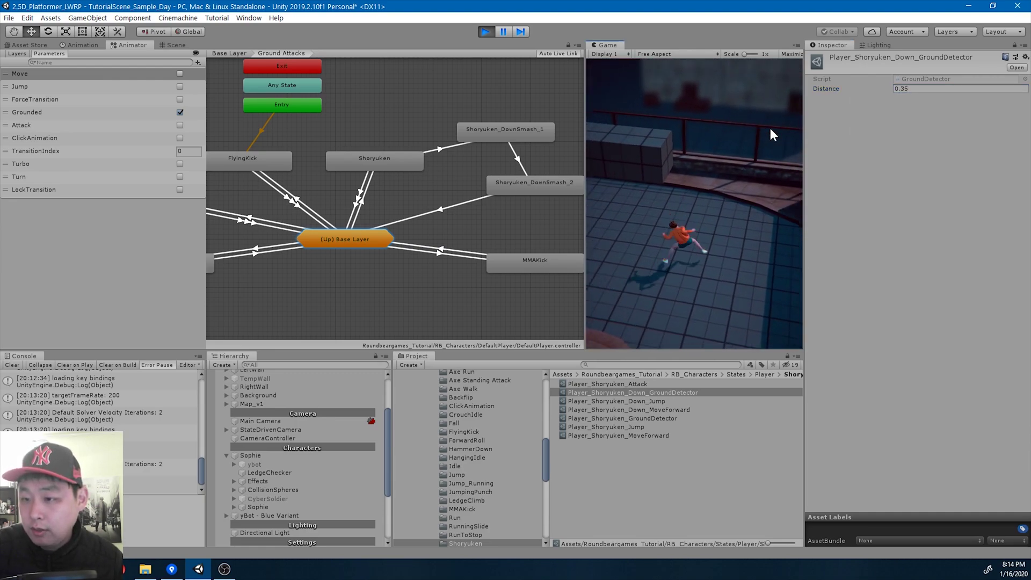
pyautogui.press('Return')
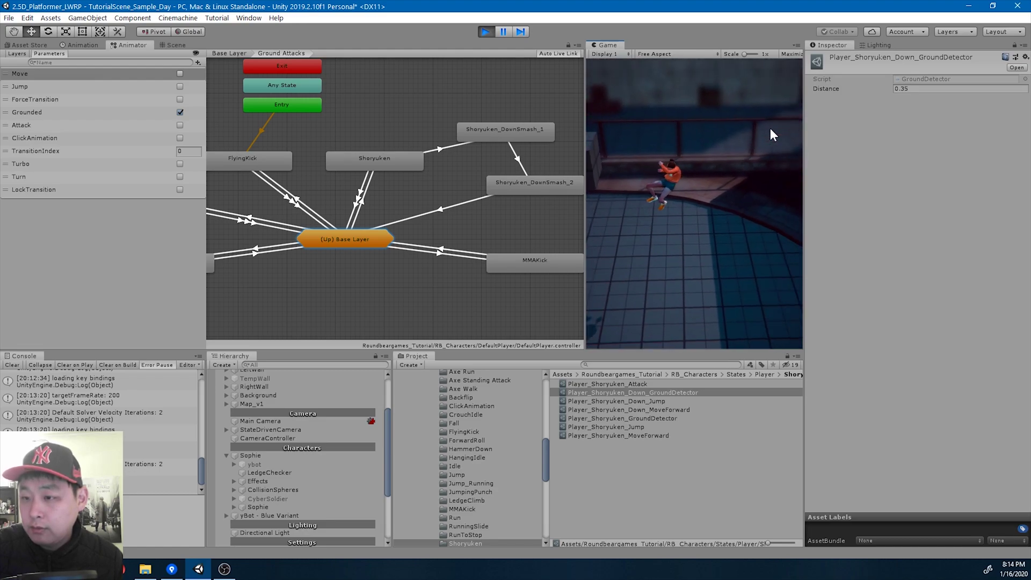
# Set the Distance of Player_Shoryuken_Down_GroundDetector to 0.32 and try the combo again
pyautogui.click(924, 88)
pyautogui.write('0.')
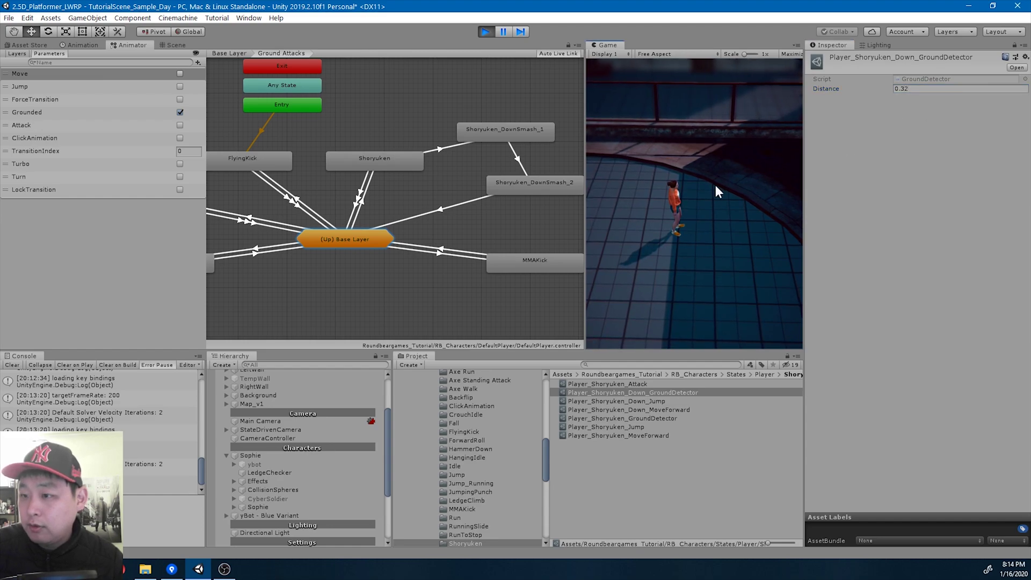
pyautogui.press('Return')
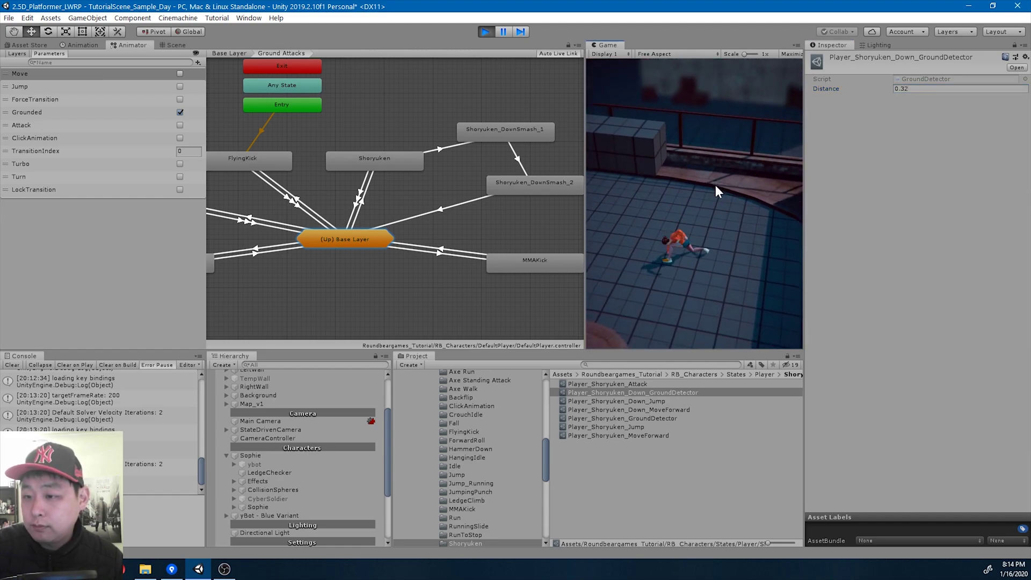
pyautogui.press('Return')
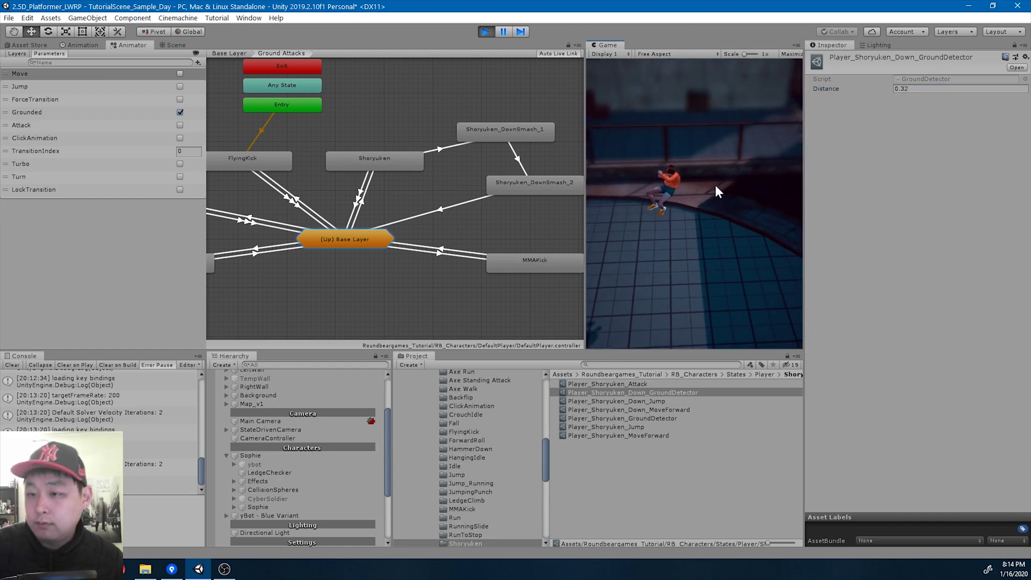
# Playtest moving, jumping and the combo with the game view maximized, and return to the editor layout with the game running
pyautogui.click(783, 55)
pyautogui.click(505, 31)
pyautogui.click(505, 32)
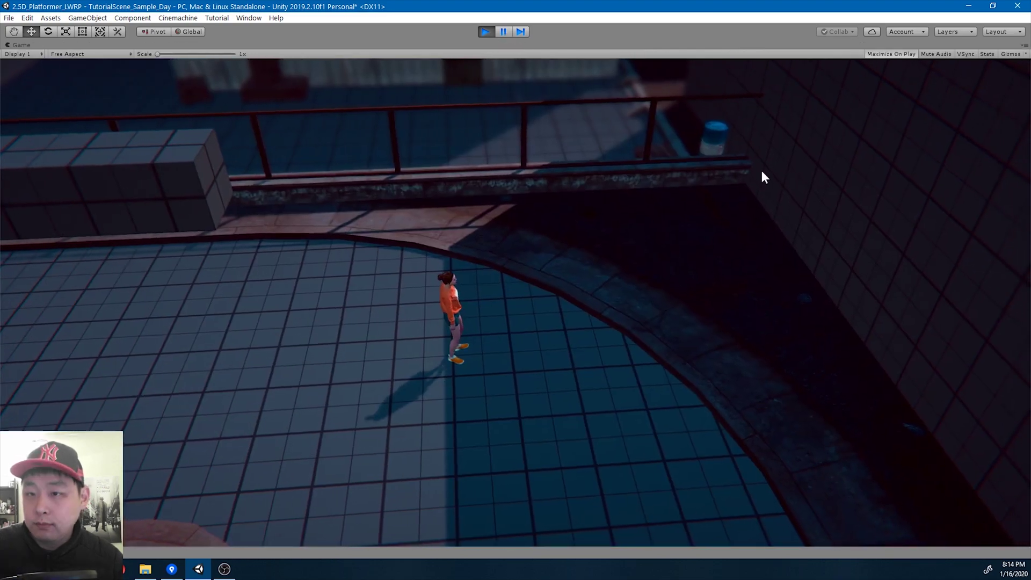
pyautogui.press('a')
pyautogui.press('space')
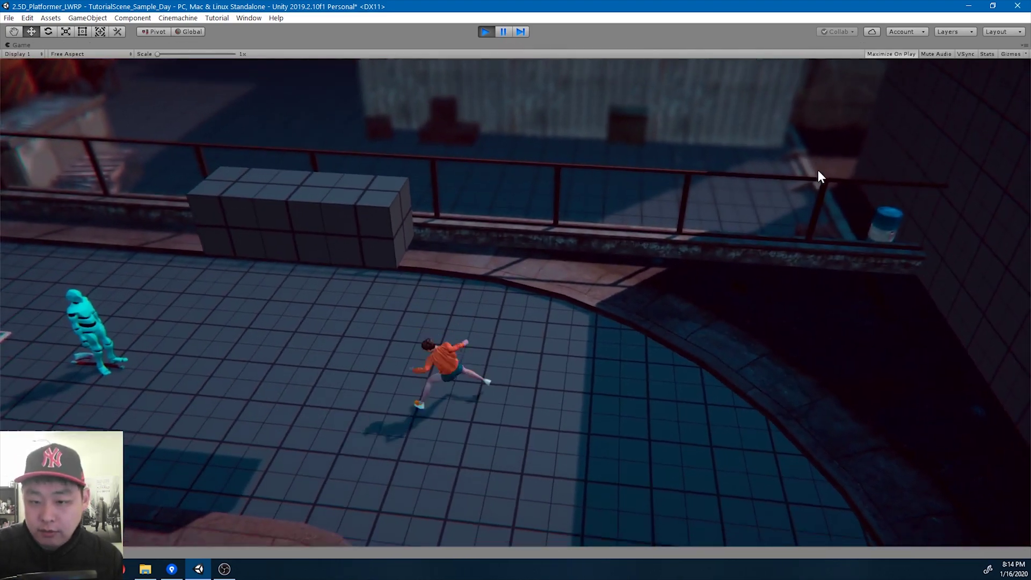
pyautogui.press('space')
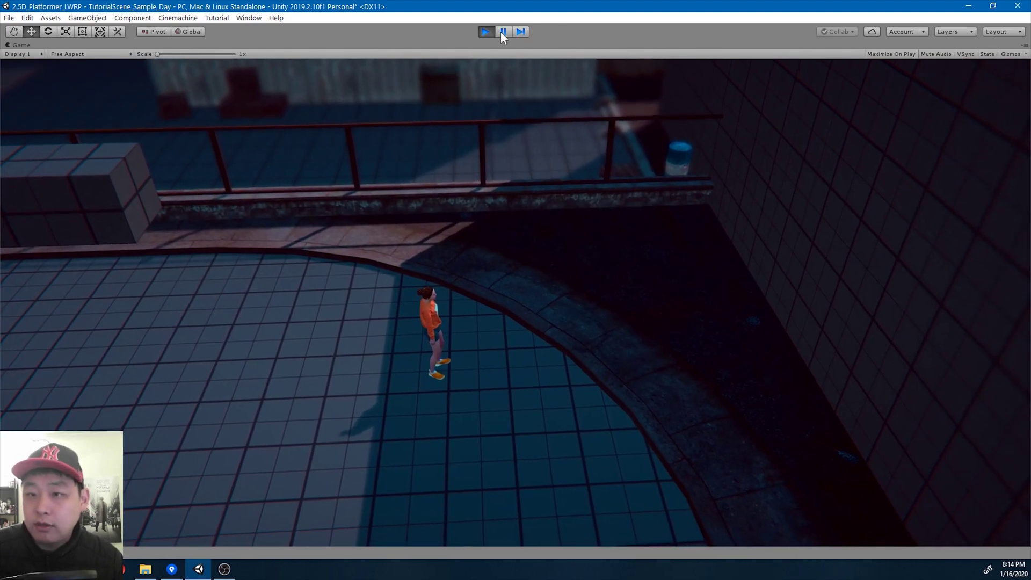
pyautogui.click(501, 31)
pyautogui.click(504, 32)
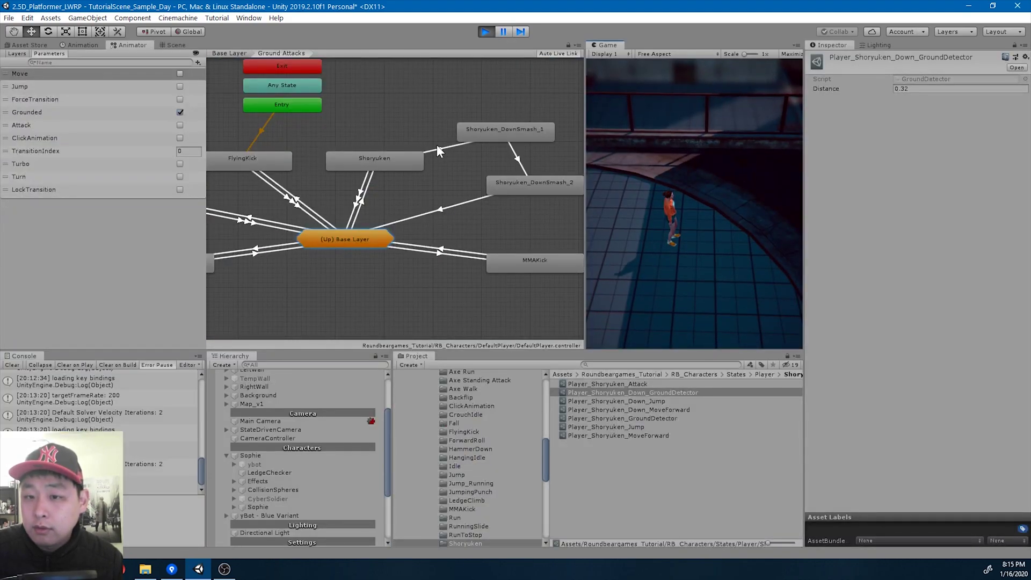
# Lengthen the blend of the Shoryuken to Fall transition slightly and playtest it with the game view maximized
pyautogui.click(437, 147)
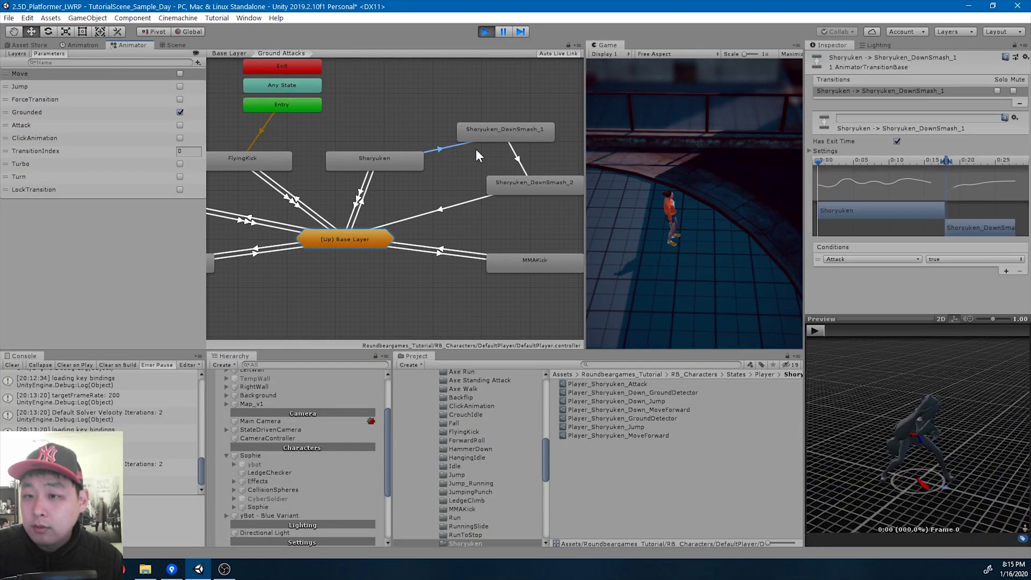
pyautogui.click(359, 199)
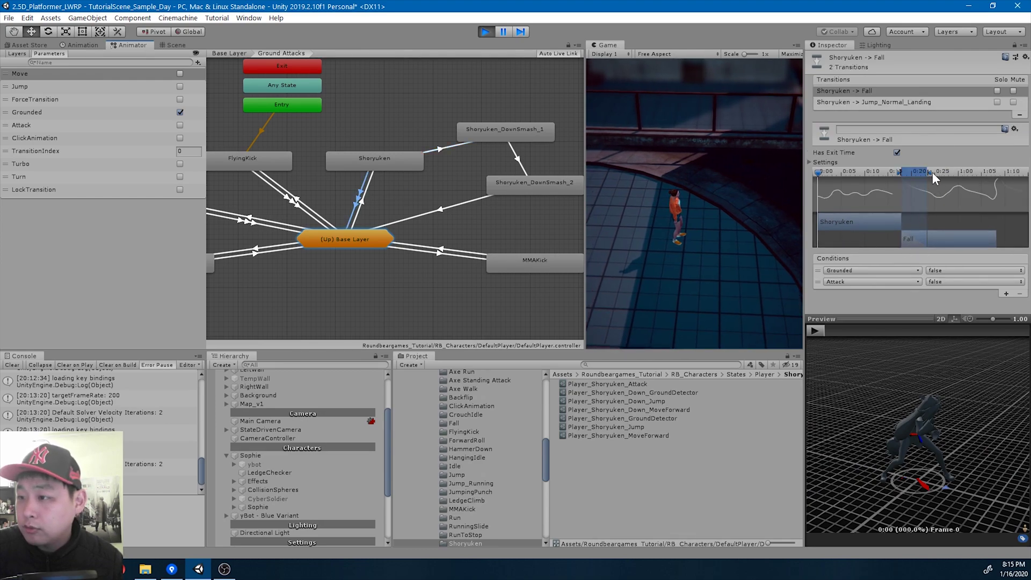
pyautogui.moveTo(933, 172); pyautogui.dragTo(933, 174)
pyautogui.click(716, 201)
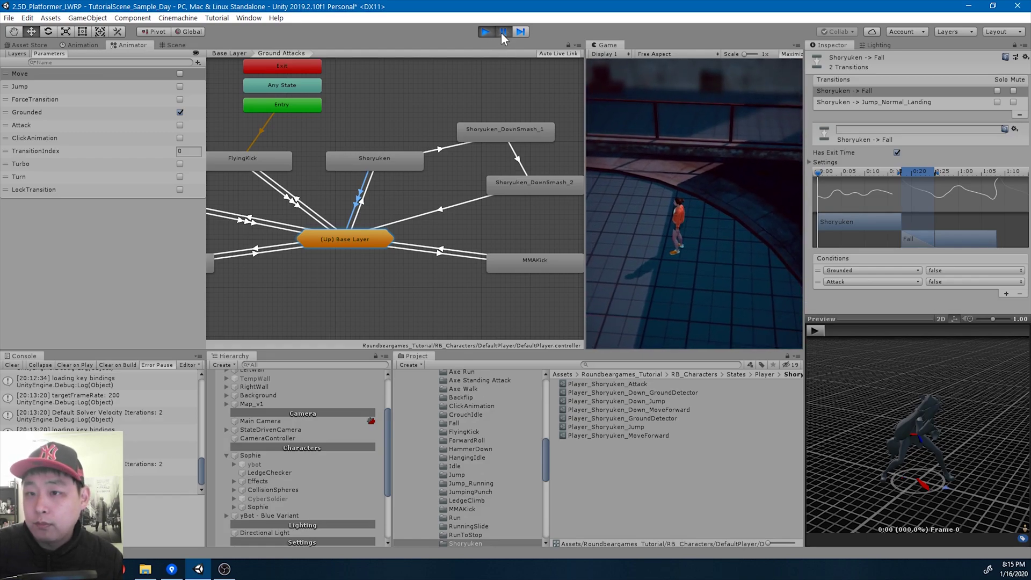
pyautogui.hotkey('shift', 'space')
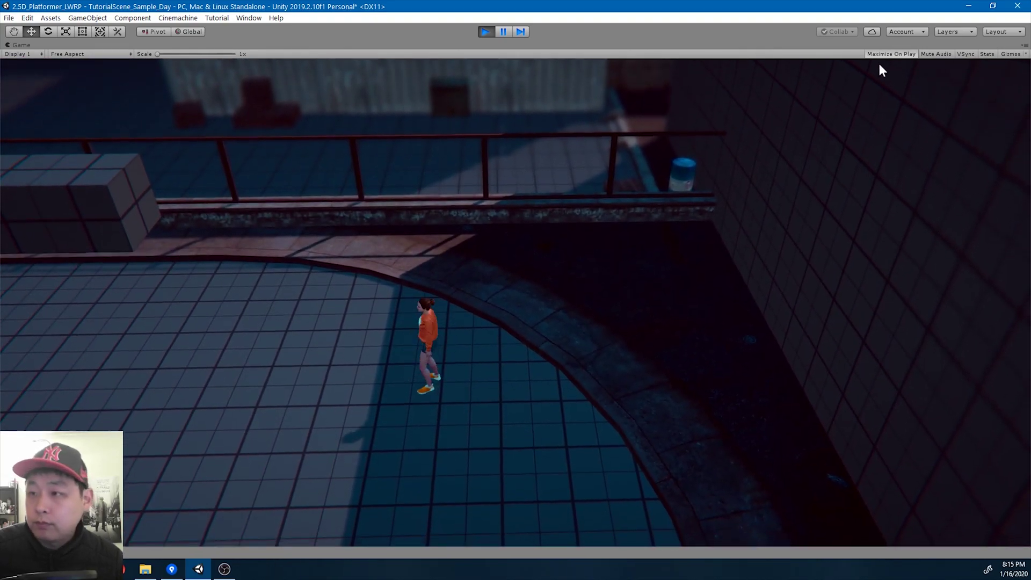
pyautogui.click(503, 31)
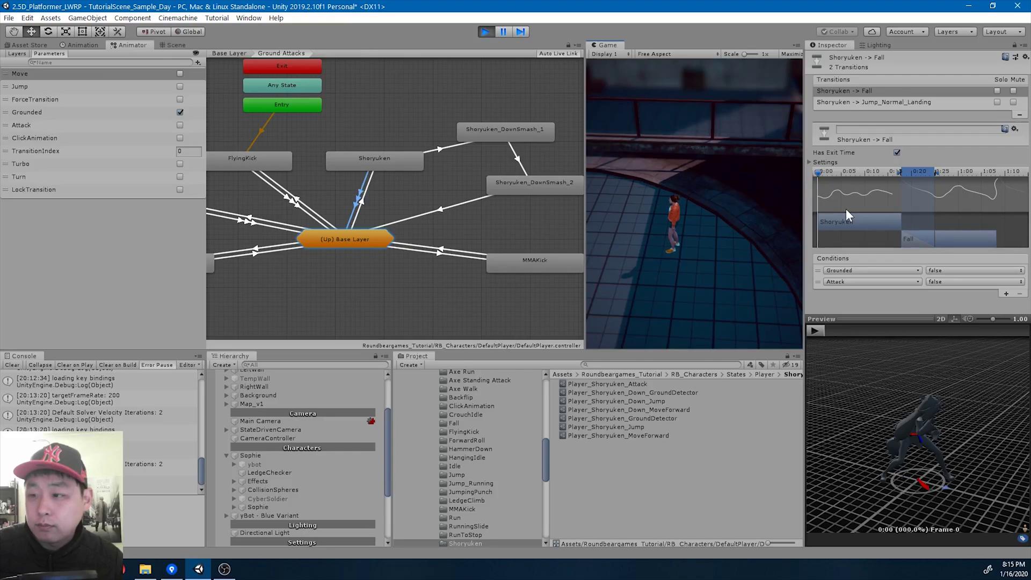
# Shorten the blend of the Shoryuken to Fall transition to end at about 0:22, testing the Shoryuken after each adjustment
pyautogui.moveTo(936, 172); pyautogui.dragTo(933, 172)
pyautogui.click(722, 199)
pyautogui.press('Return')
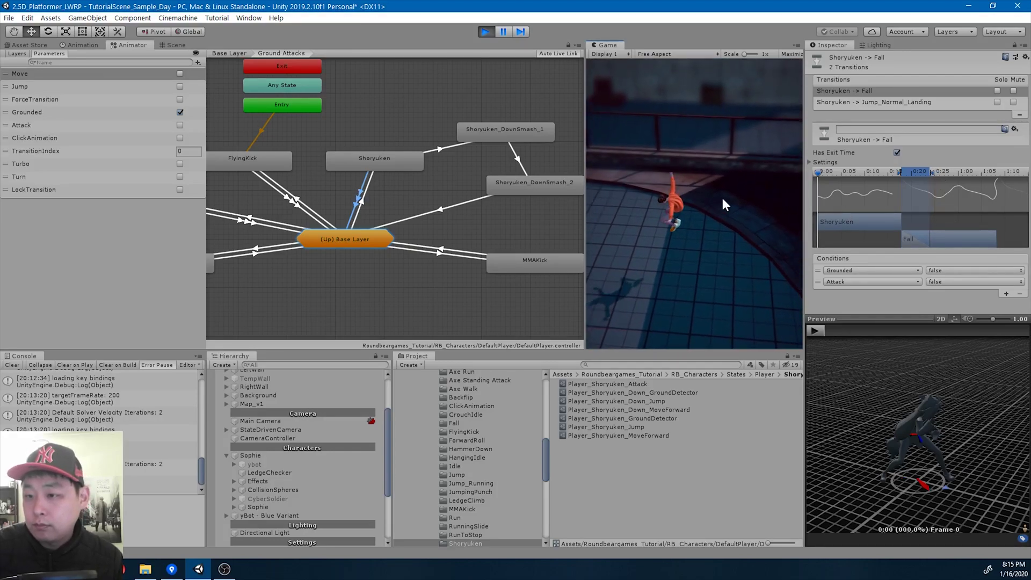
pyautogui.press('Return')
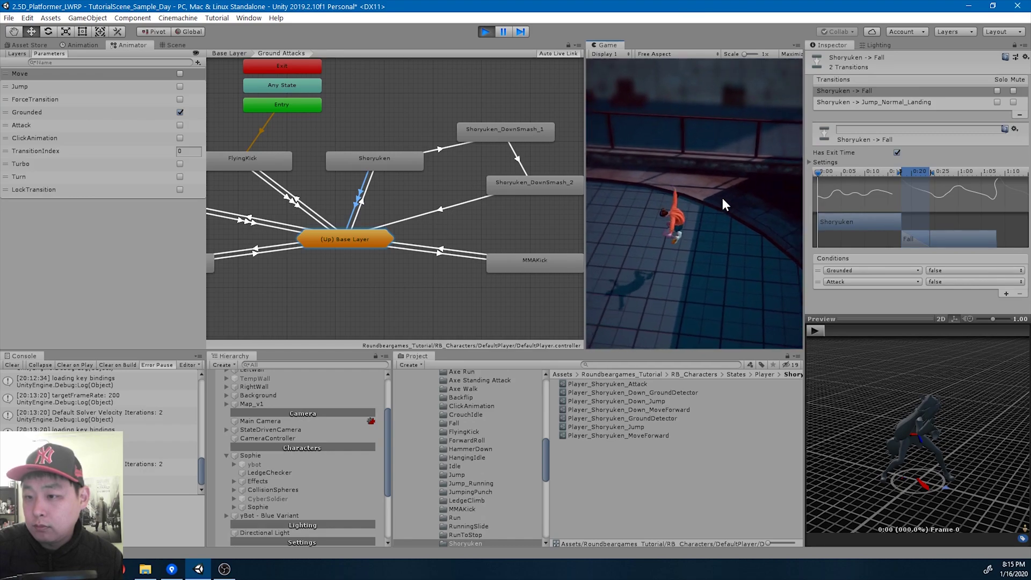
pyautogui.press('Return')
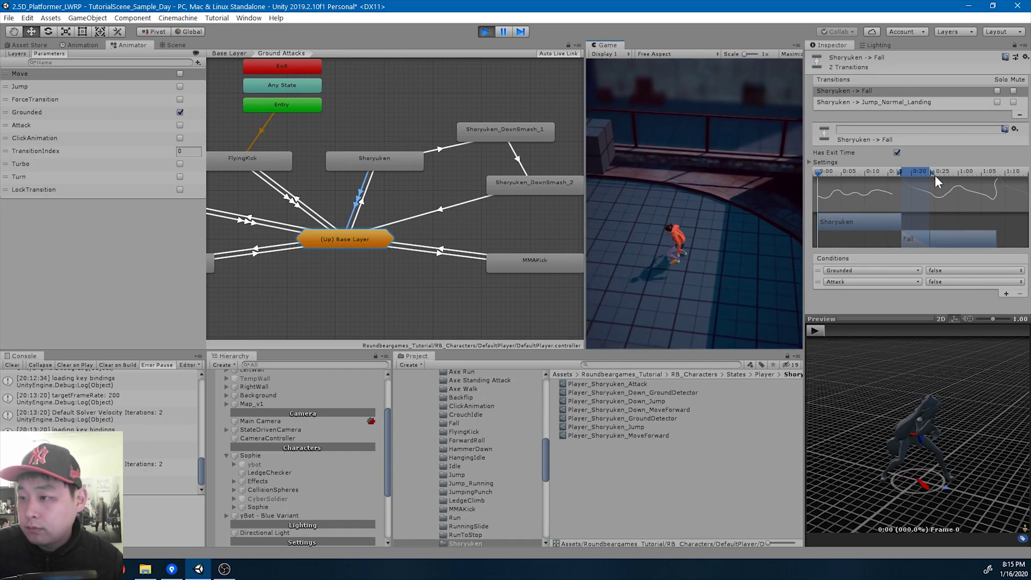
pyautogui.moveTo(932, 173); pyautogui.dragTo(928, 173)
pyautogui.click(744, 193)
pyautogui.press('Return')
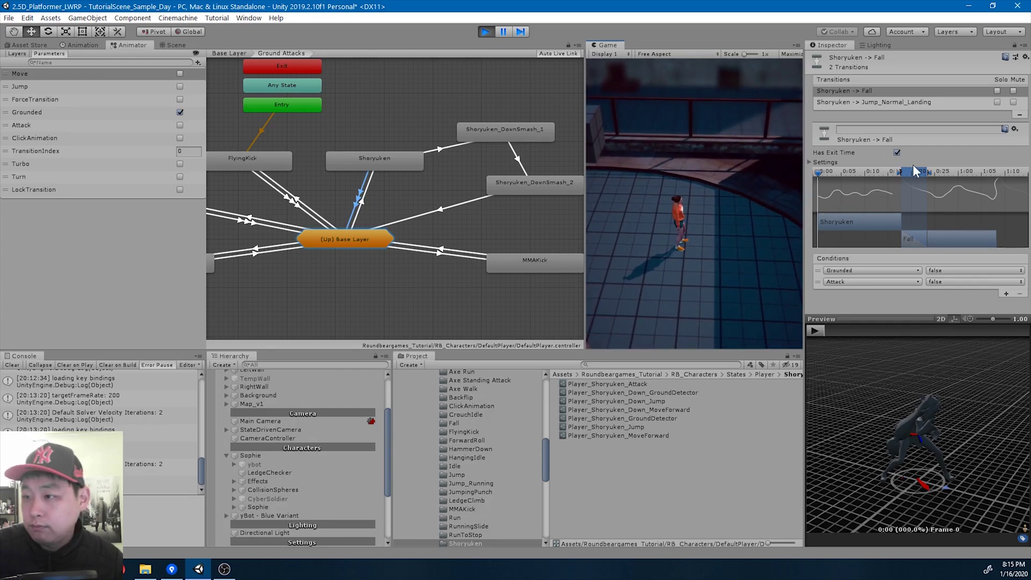
# Fine-tune the start of the Shoryuken to Fall blend, extend its end to about 0:23, and test the Shoryuken in the running game
pyautogui.scroll(2, 914, 178)
pyautogui.scroll(3, 902, 188)
pyautogui.moveTo(897, 173); pyautogui.dragTo(899, 173)
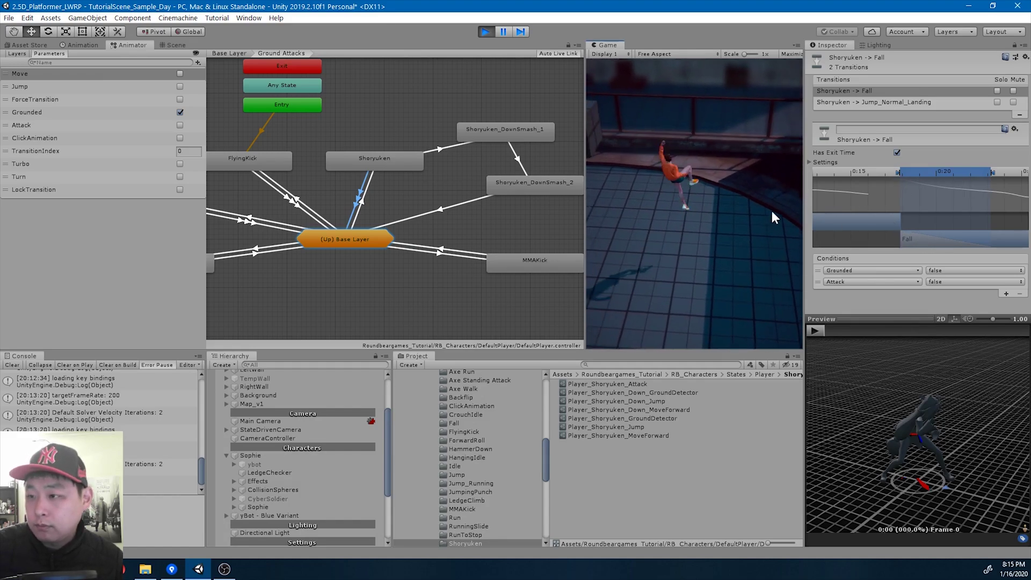
pyautogui.moveTo(991, 171); pyautogui.dragTo(998, 172)
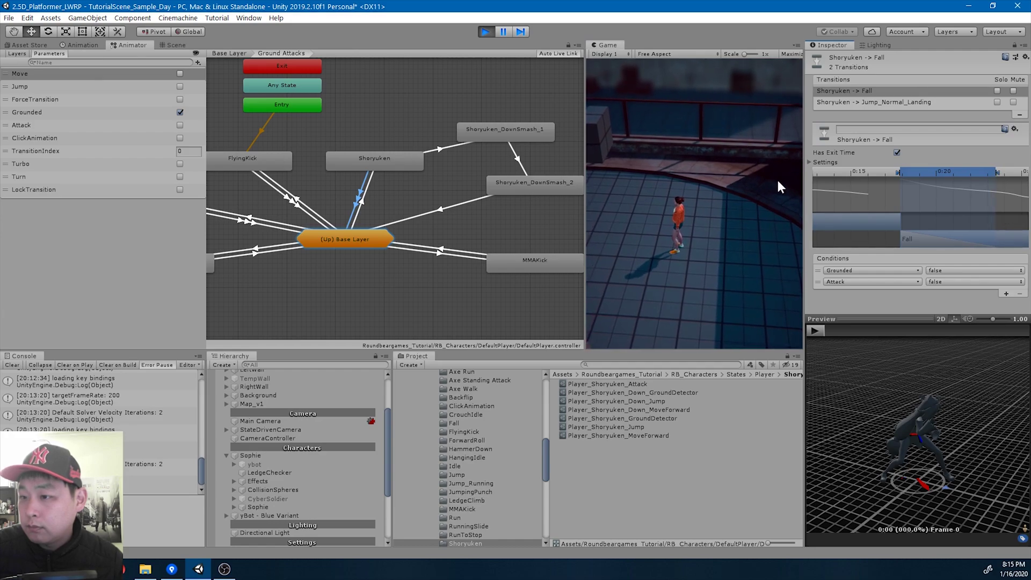
pyautogui.click(742, 186)
pyautogui.press('Return')
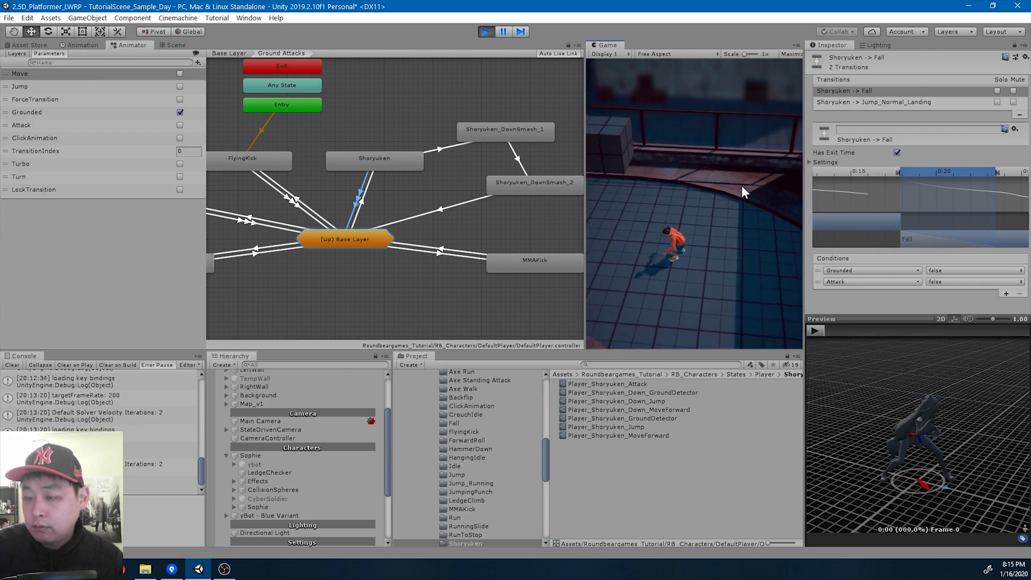
pyautogui.press('Return')
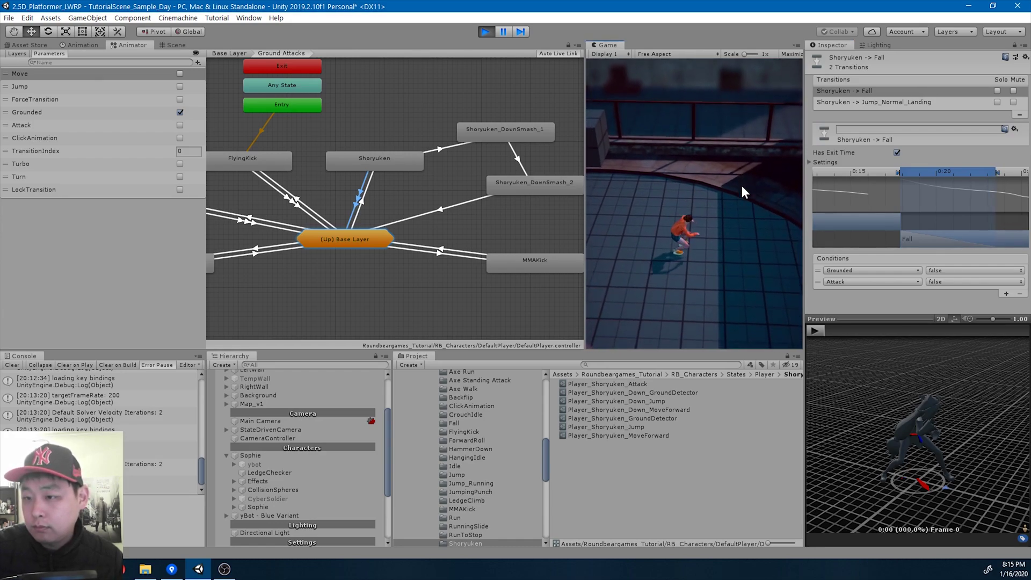
# Playtest the Shoryuken and down-smash combo near the blue robot with the game view maximized, and stop the game
pyautogui.press('Return')
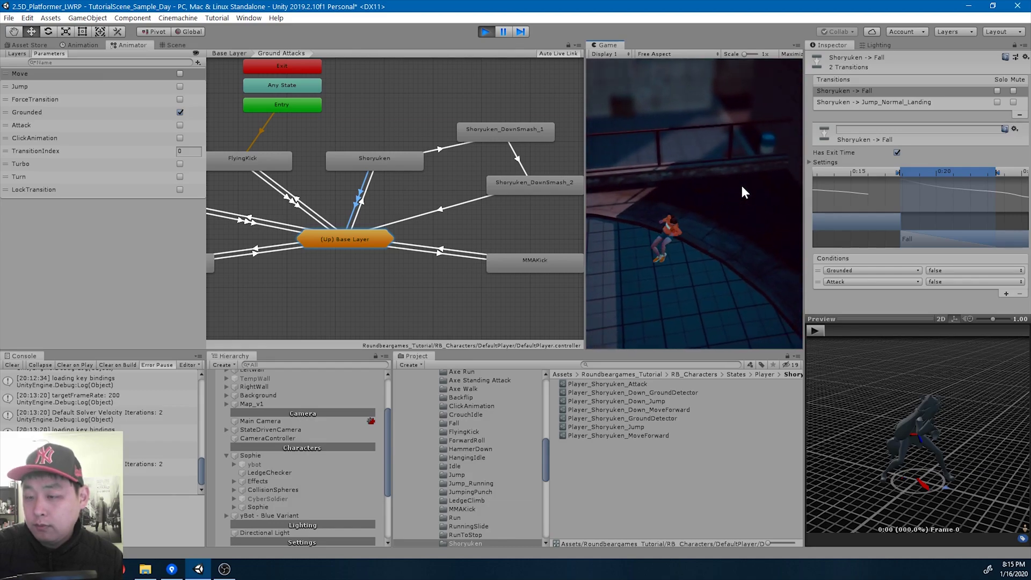
pyautogui.click(505, 34)
pyautogui.press('a')
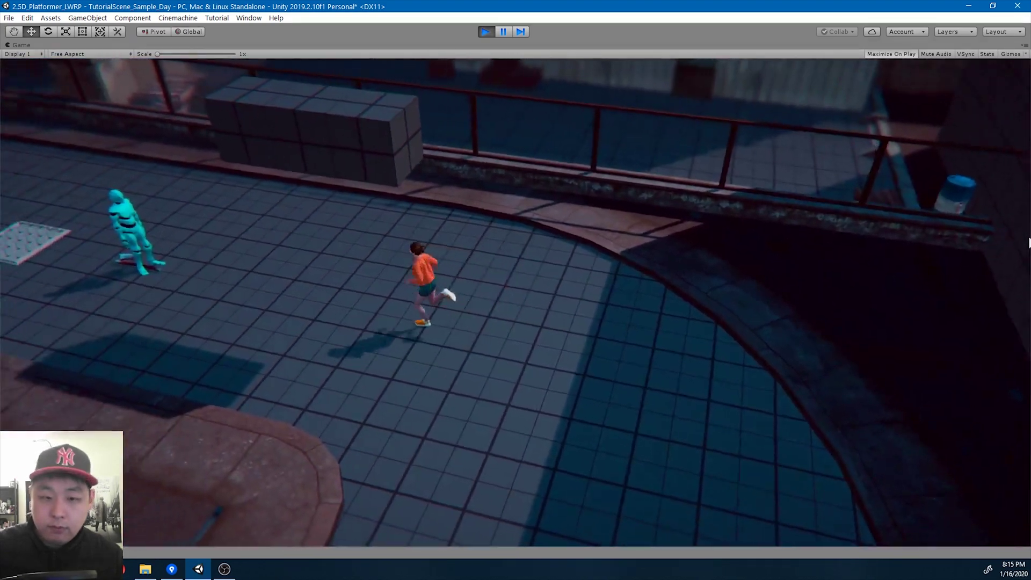
pyautogui.press('Return')
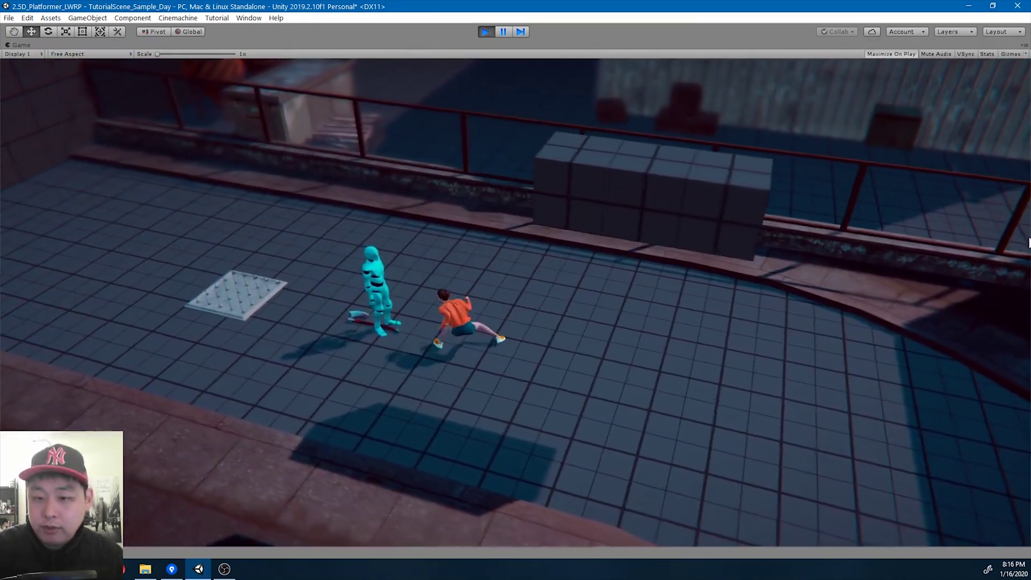
pyautogui.press('space')
pyautogui.press('a')
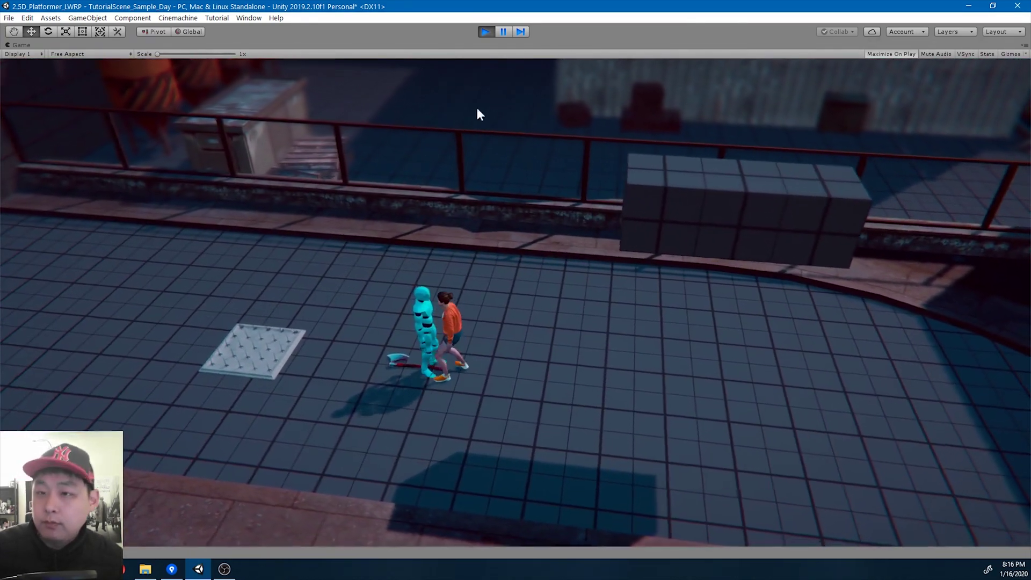
pyautogui.hotkey('ctrl', 'p')
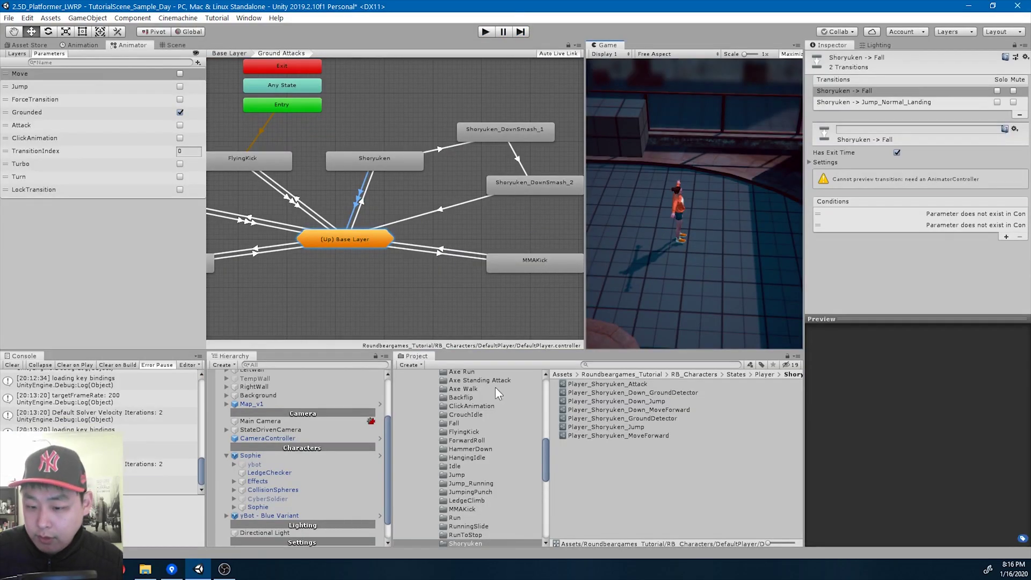
# Create an Attack ability asset named Player_Shoryuken_Down_Attack with attack time 0.2 to 0.3, lethal range 0.5, max hits 3 and damage 3
pyautogui.rightClick(626, 469)
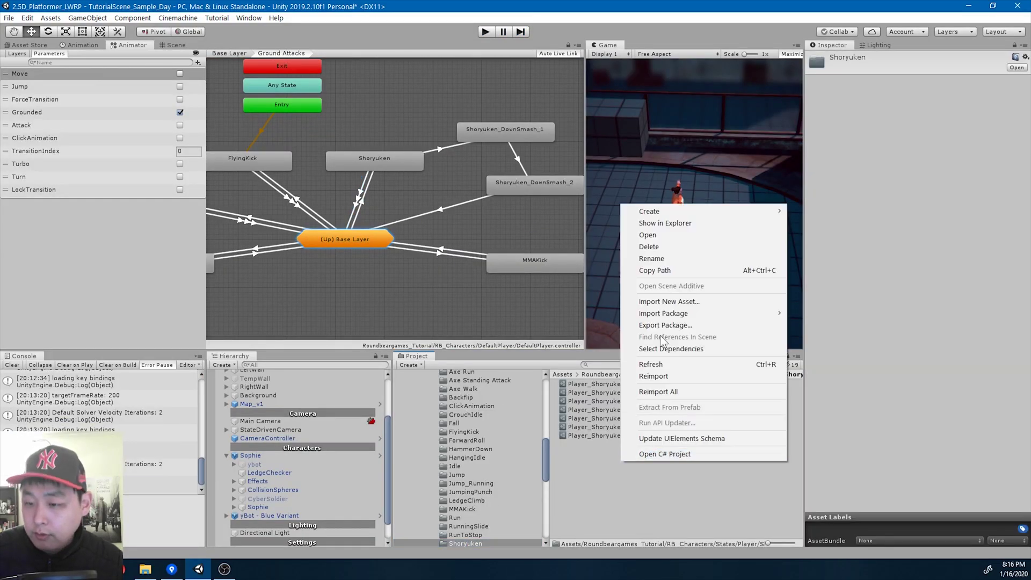
pyautogui.moveTo(720, 211)
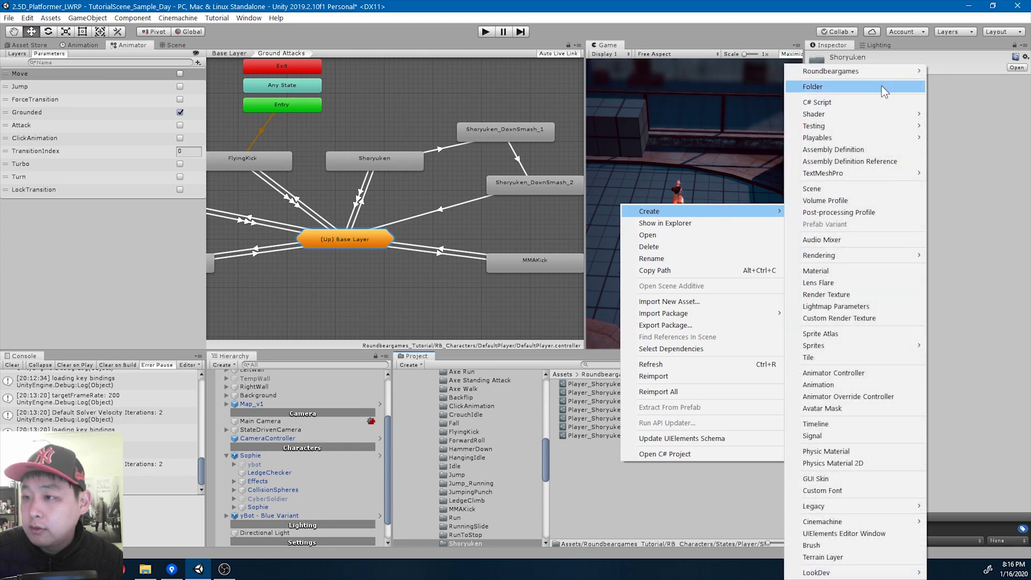
pyautogui.moveTo(884, 79)
pyautogui.moveTo(950, 82)
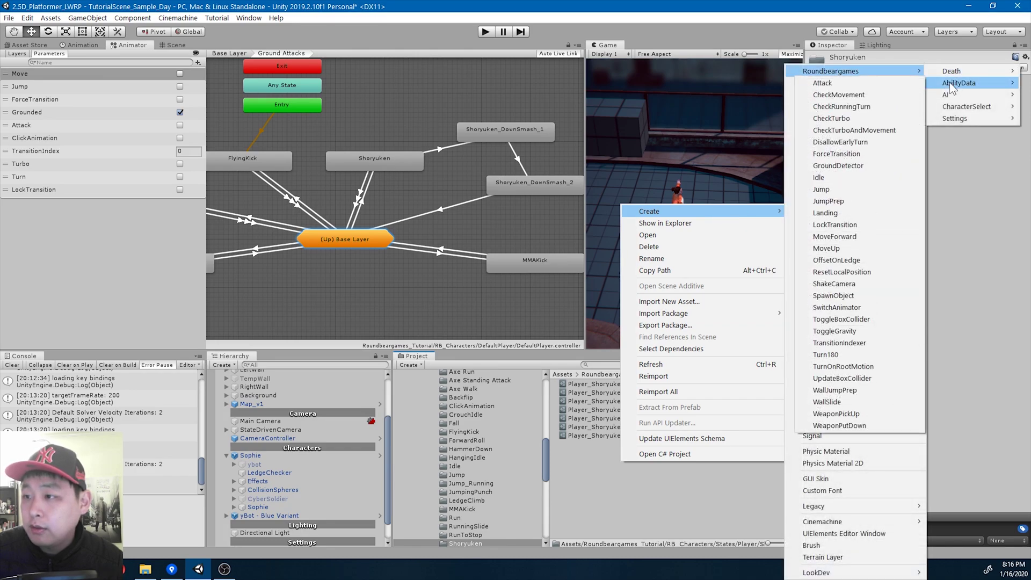
pyautogui.click(911, 85)
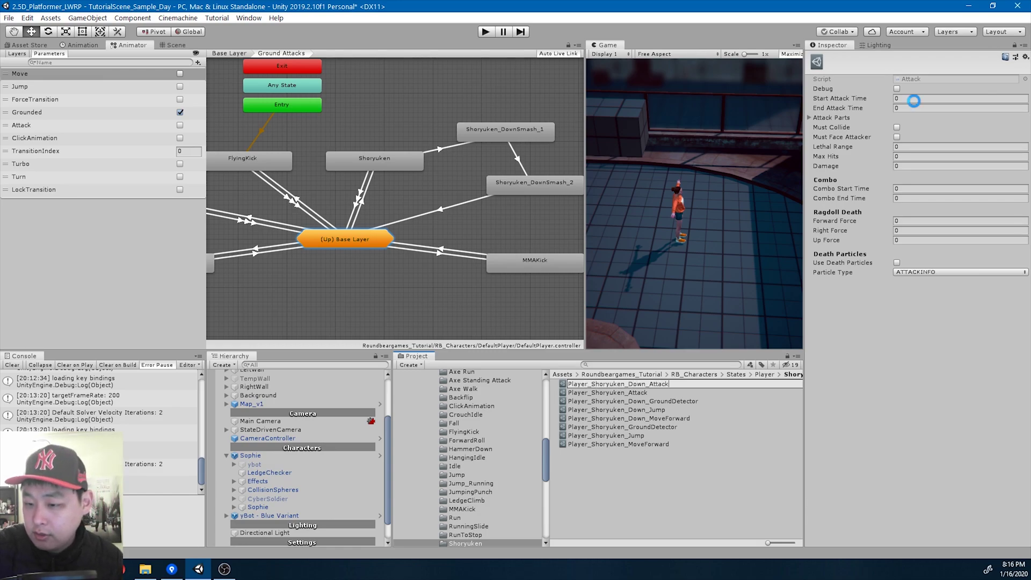
pyautogui.press('Return')
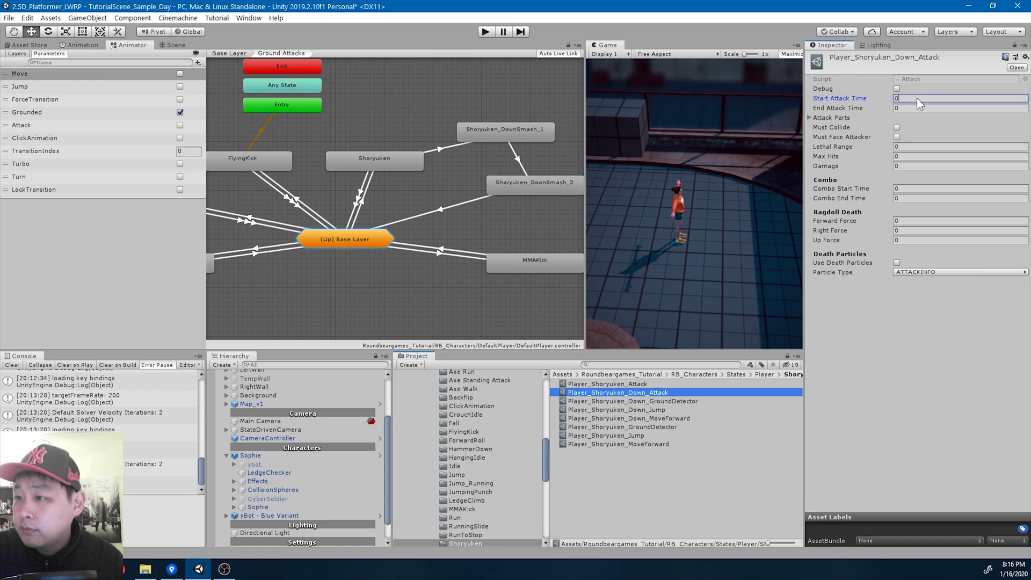
pyautogui.click(917, 99)
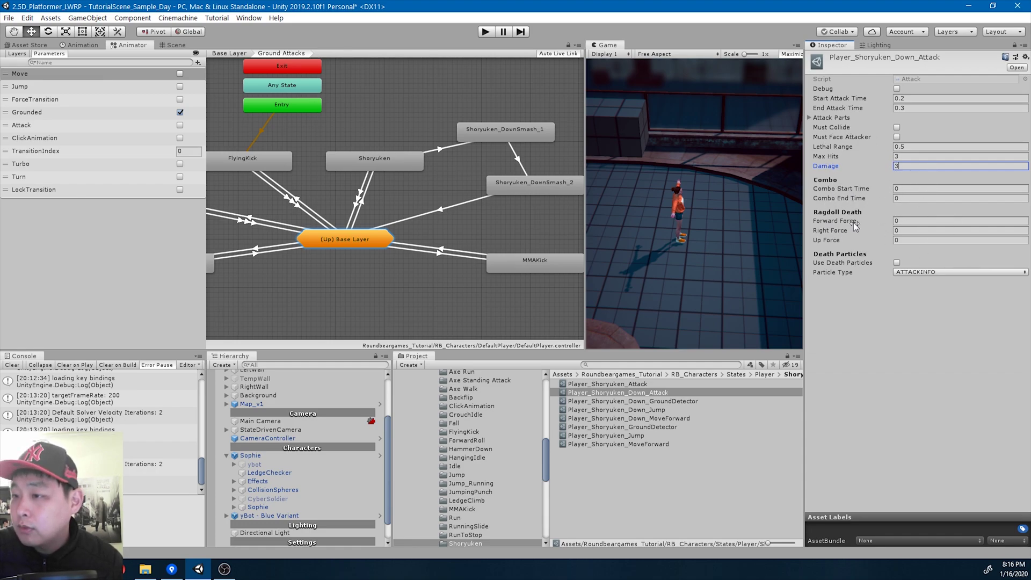
# Move the Sophie character along Z to about 2.16 in the scene, close to the yBot
pyautogui.click(186, 46)
pyautogui.click(470, 229)
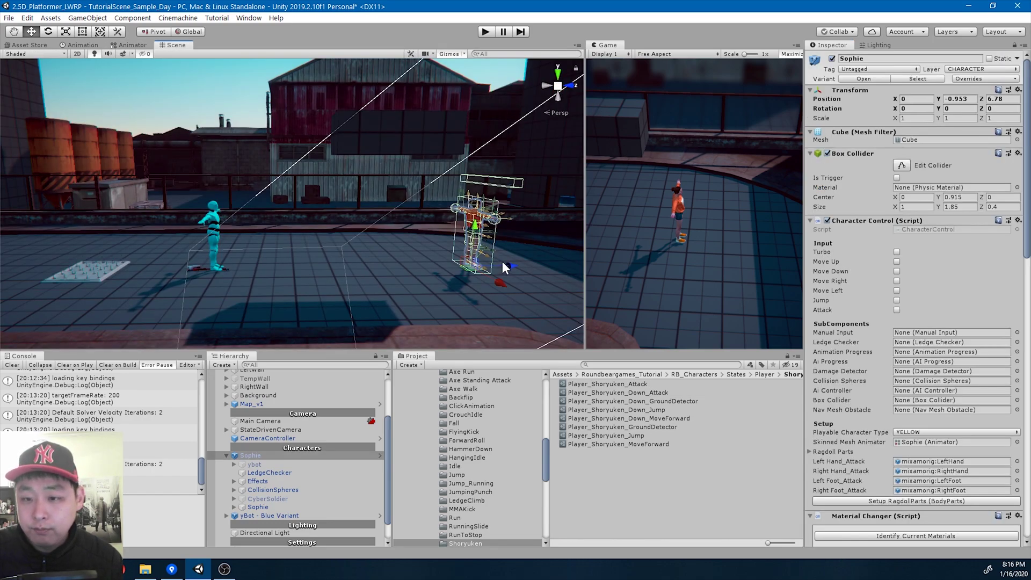
pyautogui.moveTo(507, 263); pyautogui.dragTo(340, 259)
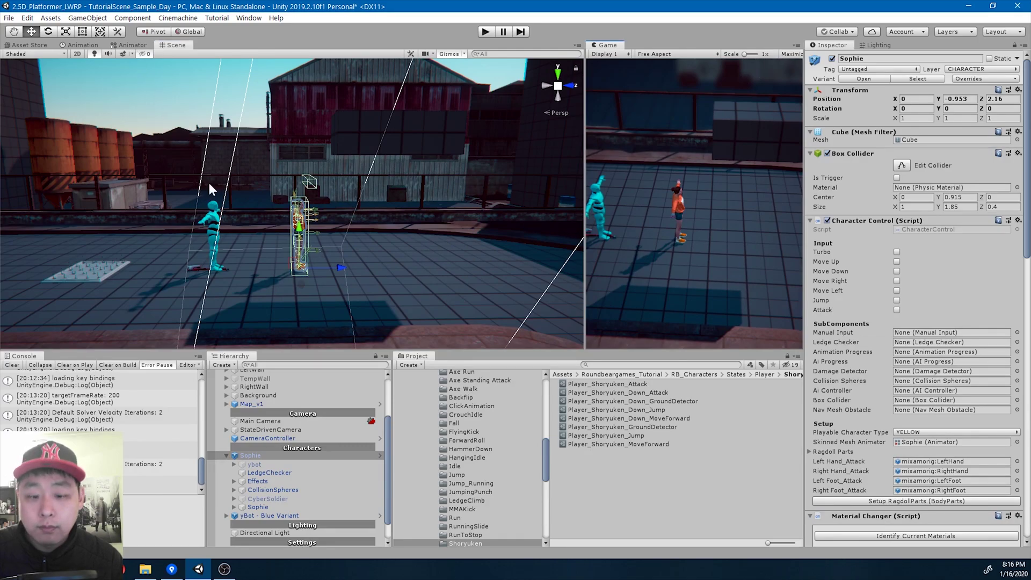
# Add a Character State behaviour to Shoryuken_DownSmash_2 with one ability data element and assign Player_Shoryuken_Down_Attack to it
pyautogui.click(258, 506)
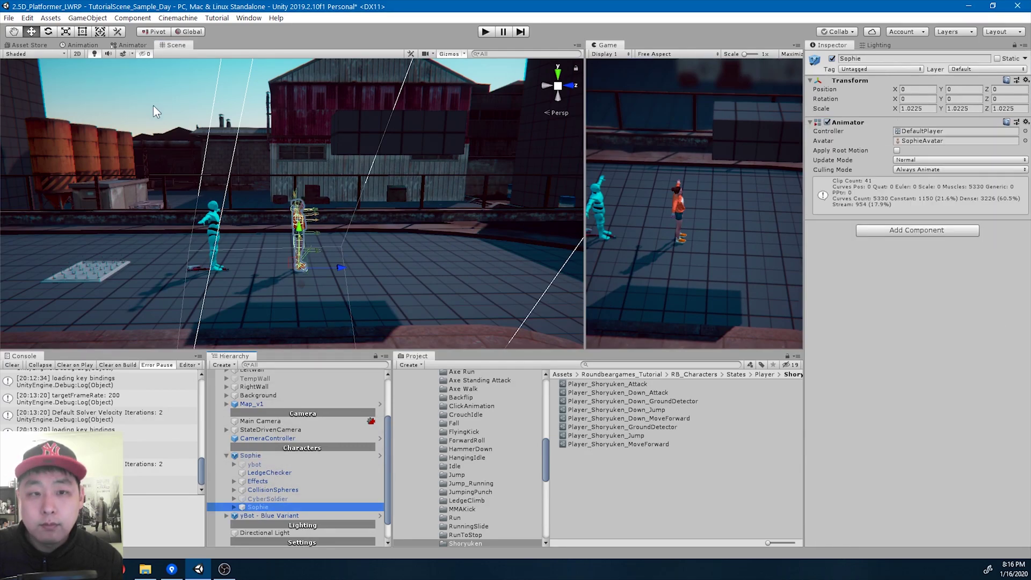
pyautogui.click(130, 45)
pyautogui.click(539, 192)
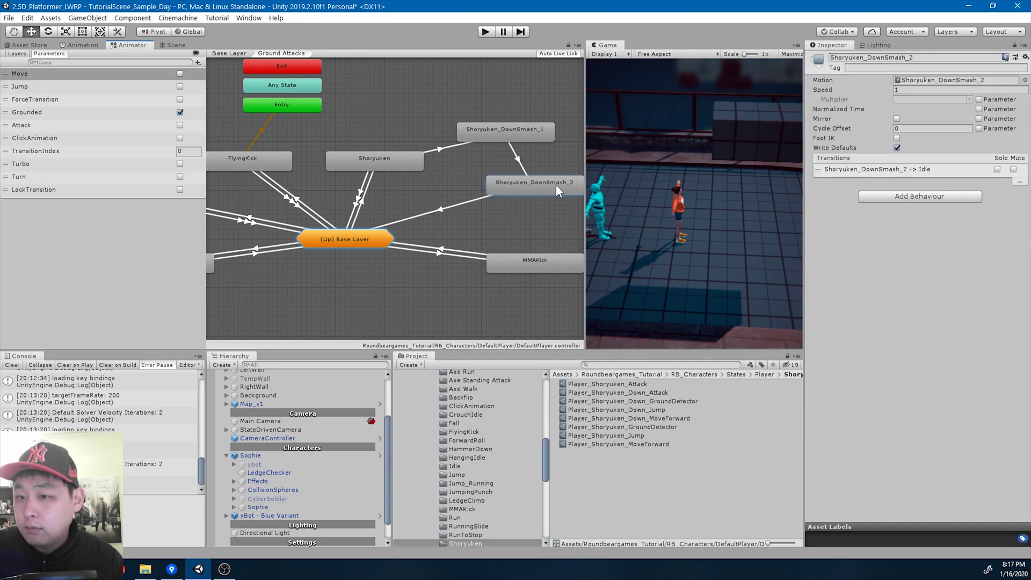
pyautogui.click(908, 201)
pyautogui.click(902, 237)
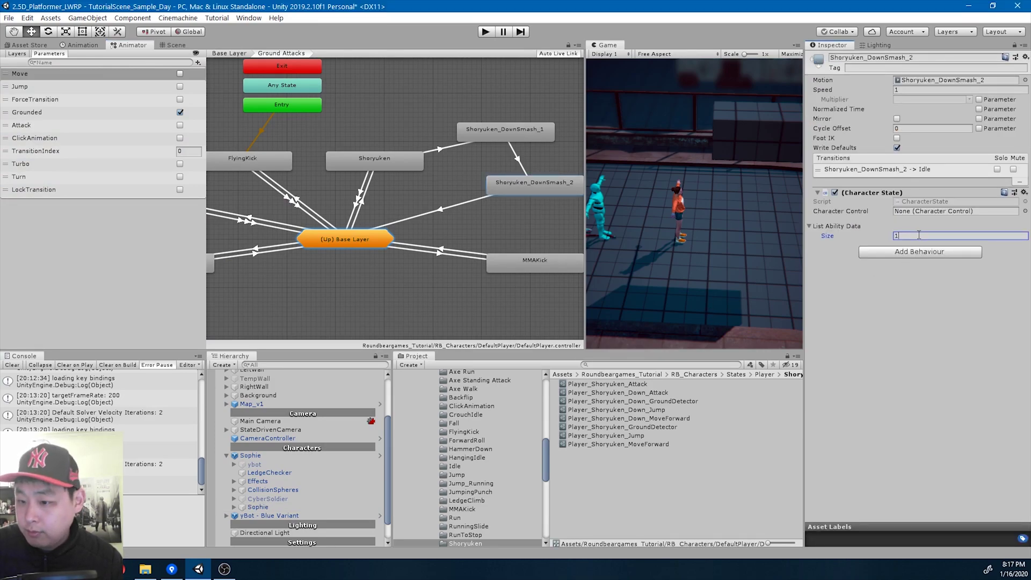
pyautogui.press('Return')
pyautogui.moveTo(649, 392); pyautogui.dragTo(937, 256)
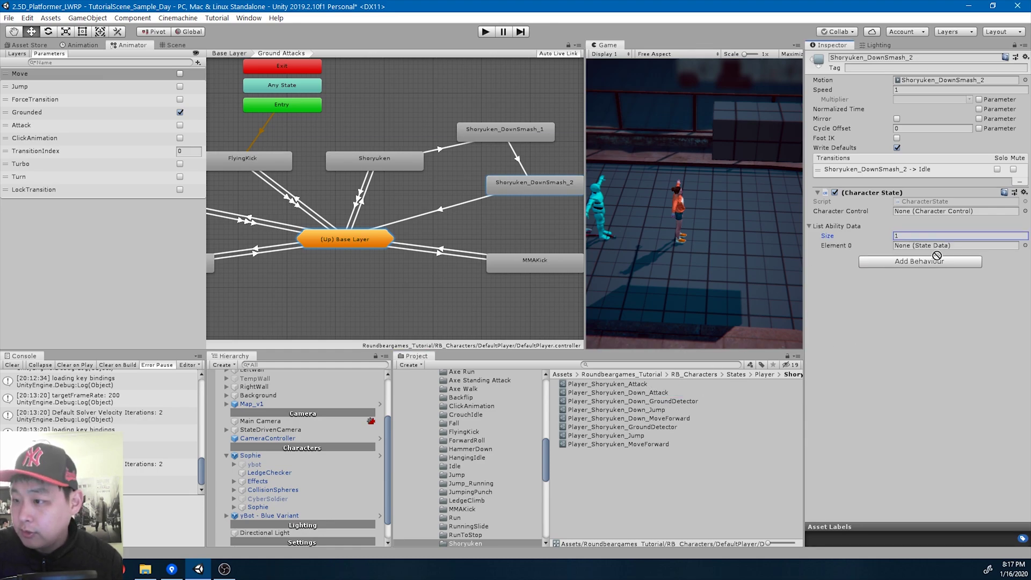
# Run the game in the docked view, test the Shoryuken down attack on the yBot, and stop the game
pyautogui.click(491, 32)
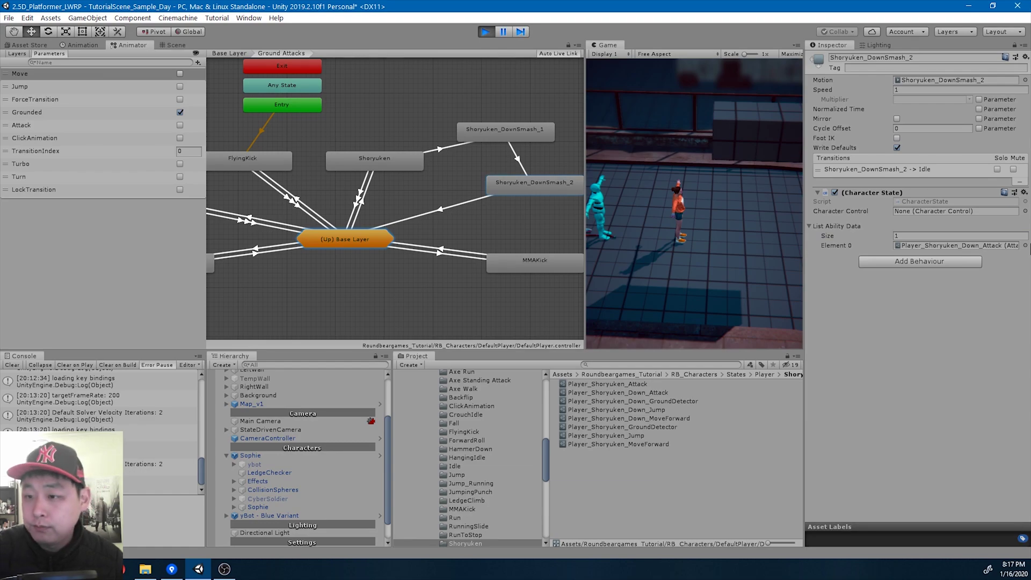
pyautogui.press('Return')
pyautogui.press('Return')
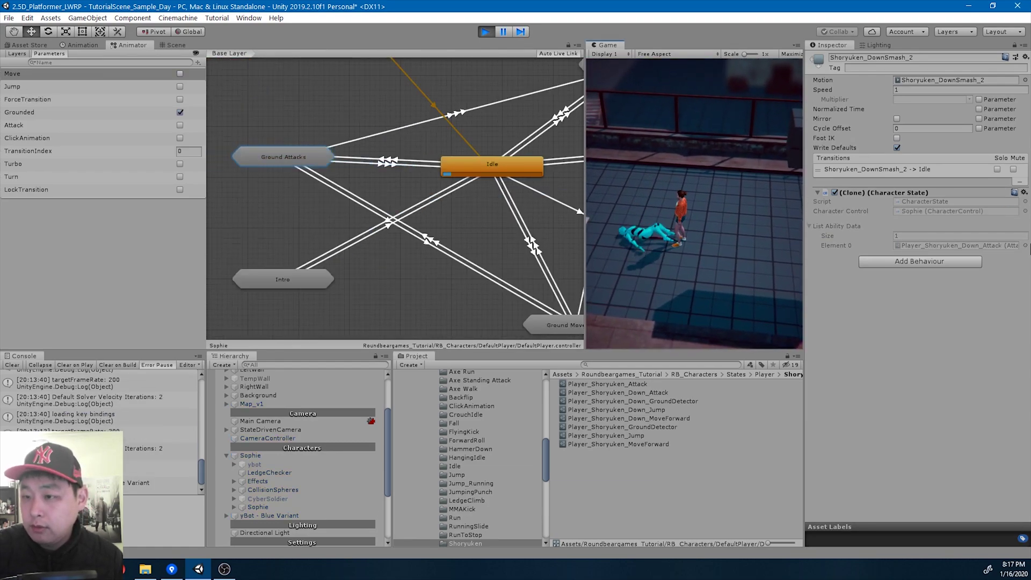
pyautogui.click(489, 31)
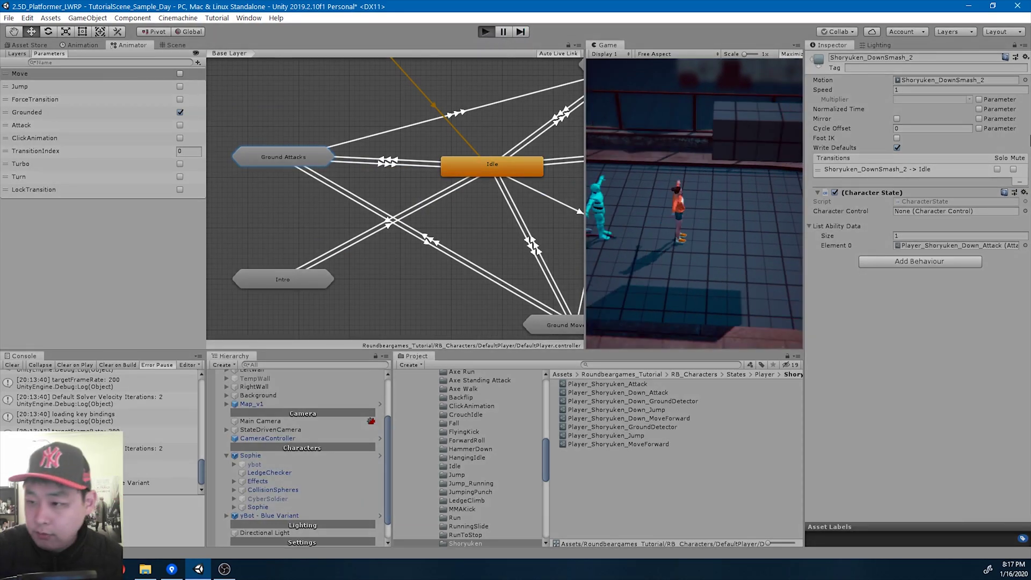
# Playtest moving, jumping and hitting the yBot with the game view maximized, and stop the game
pyautogui.press('d')
pyautogui.press('space')
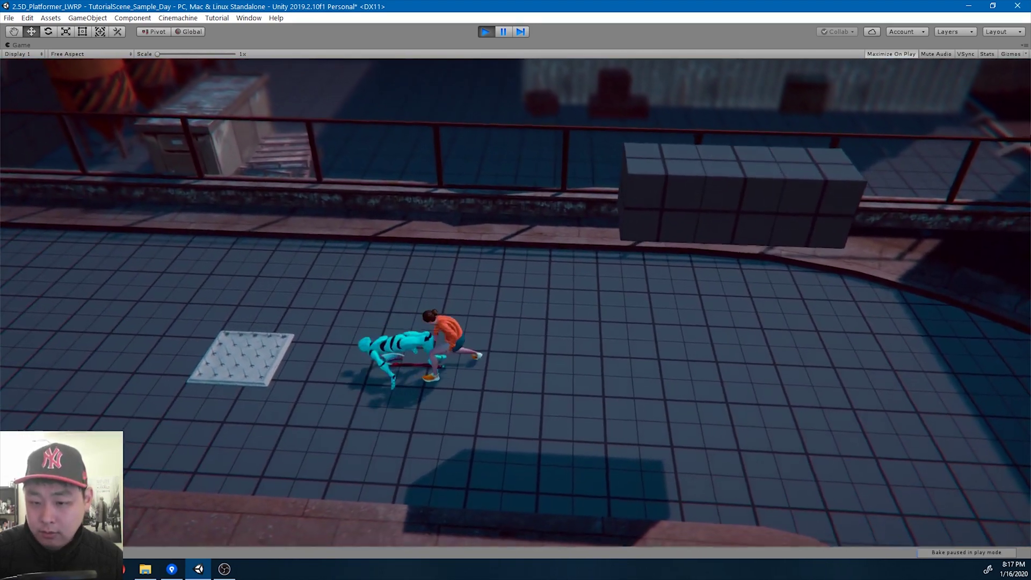
pyautogui.press('a')
pyautogui.press('space')
pyautogui.press('d')
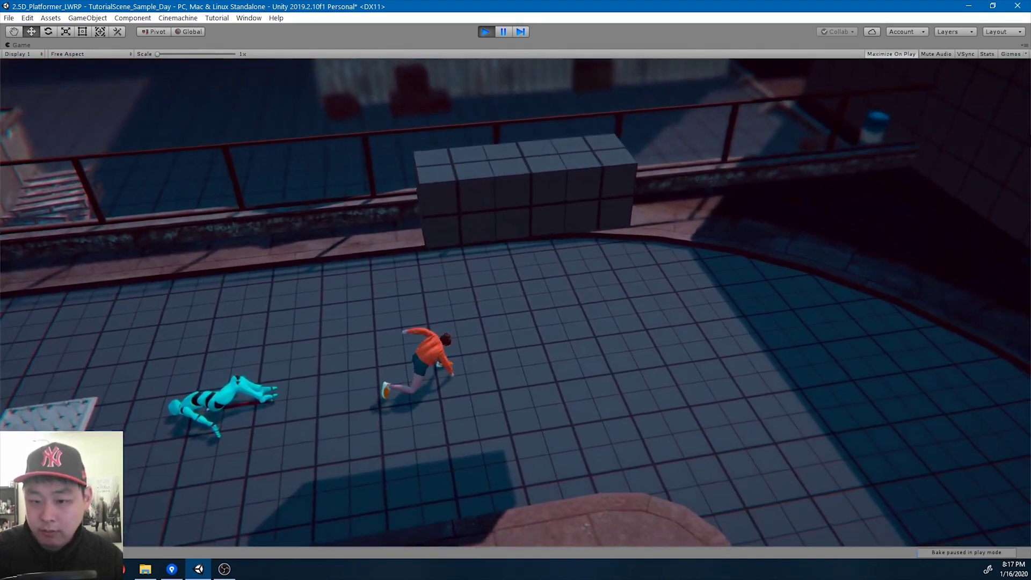
pyautogui.press('a')
pyautogui.click(486, 31)
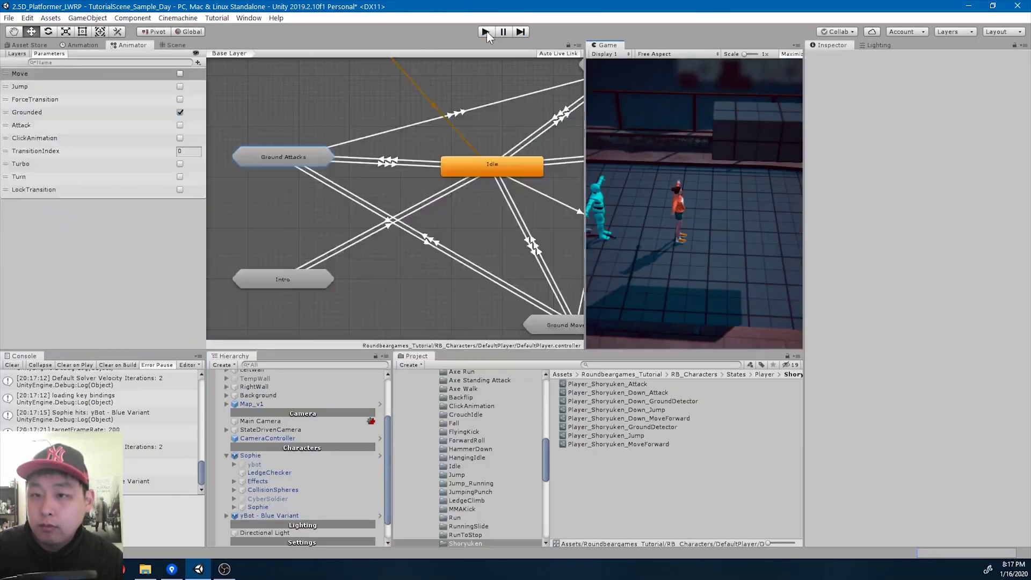
# Start a fresh run, perform the Shoryuken combo on the yBot, and end the run
pyautogui.click(486, 31)
pyautogui.press('a')
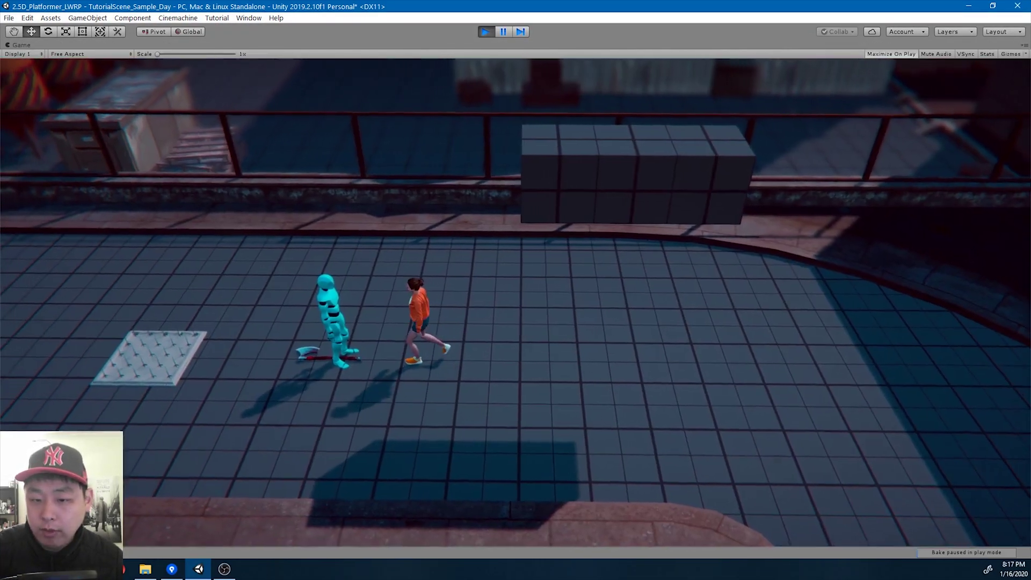
pyautogui.press('Return')
pyautogui.press('Return')
pyautogui.press('a')
pyautogui.press('space')
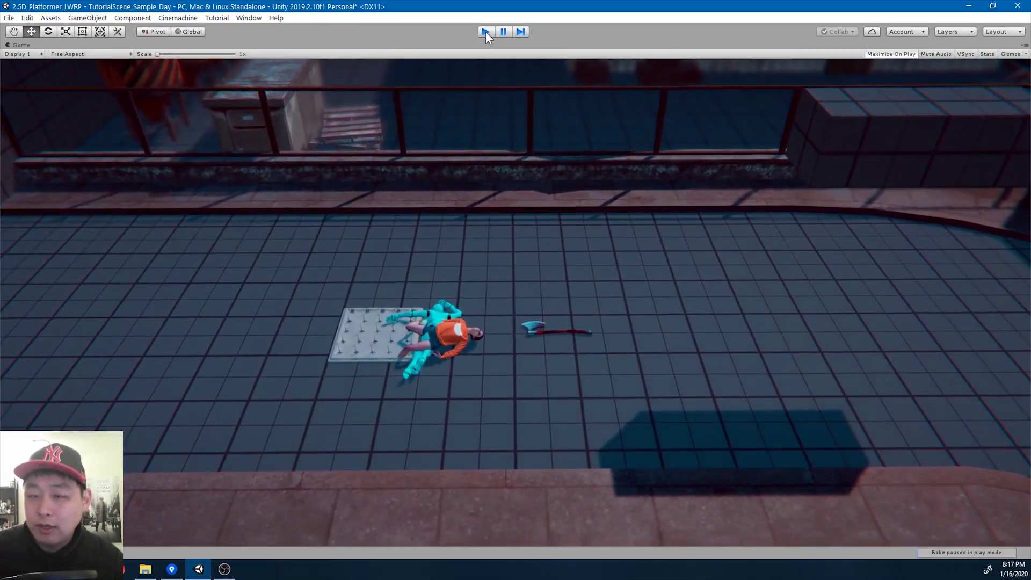
pyautogui.click(485, 31)
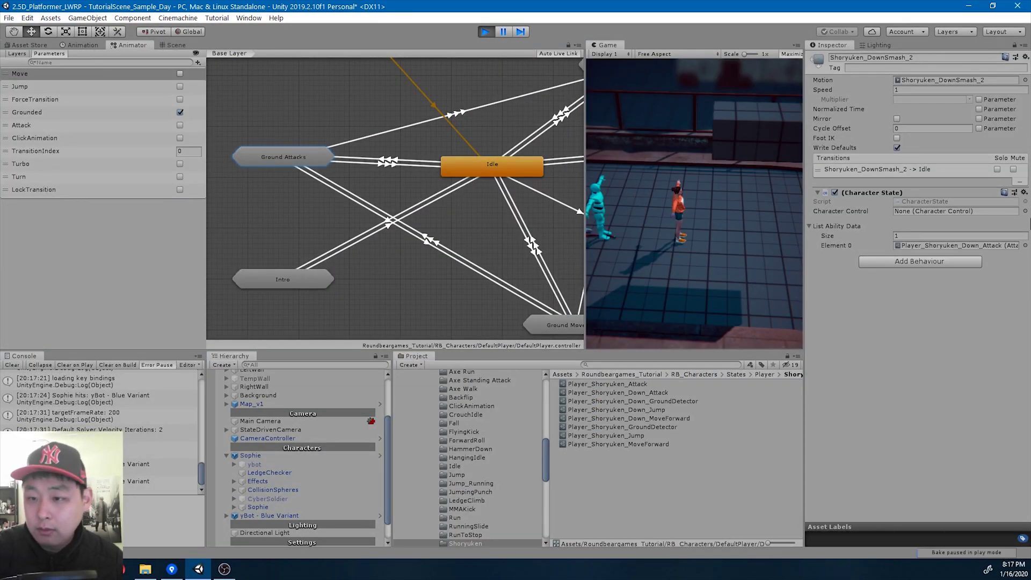
# Test the Shoryuken combo on the yBot once more in a new maximized run, then jump and run around it
pyautogui.press('a')
pyautogui.press('Return')
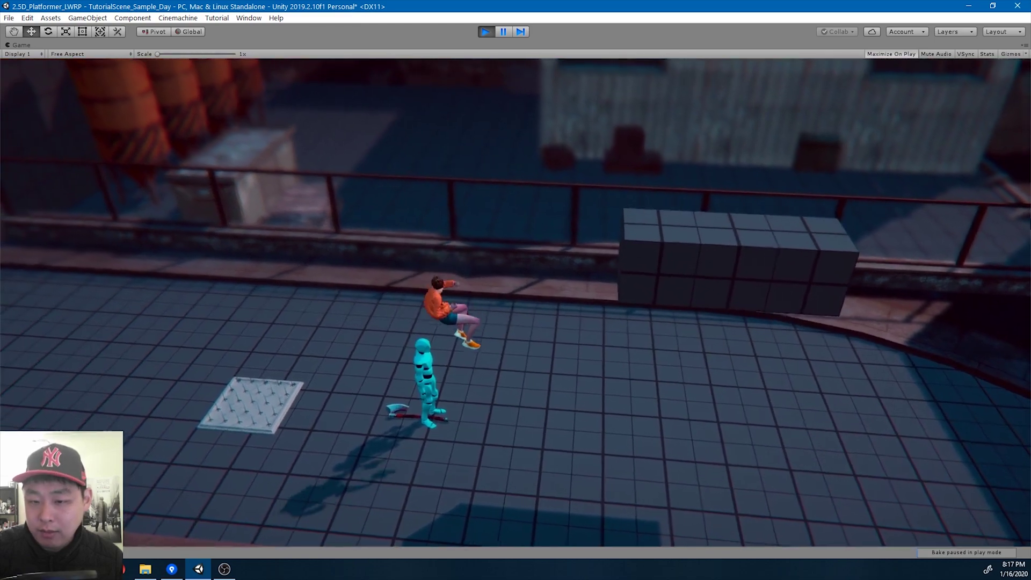
pyautogui.press('space')
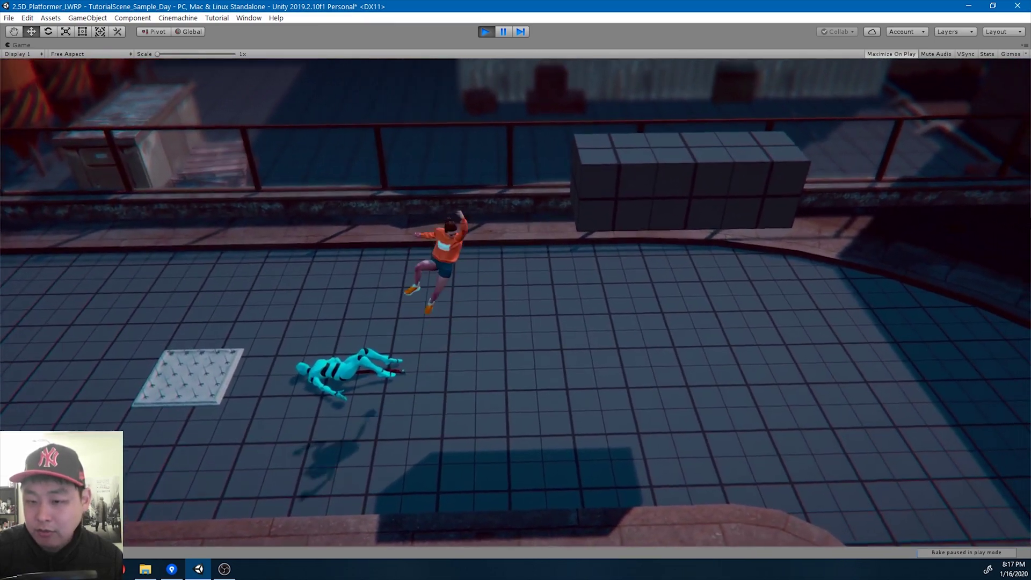
pyautogui.press('d')
pyautogui.press('a')
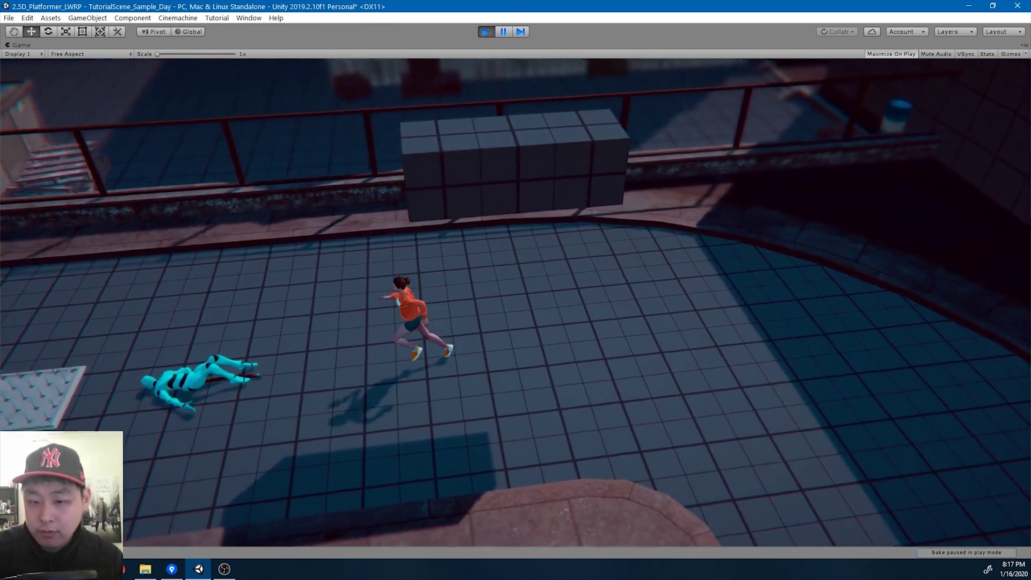
# Run the character to the wall, test jumping against it, and turn back
pyautogui.press('a')
pyautogui.press('space')
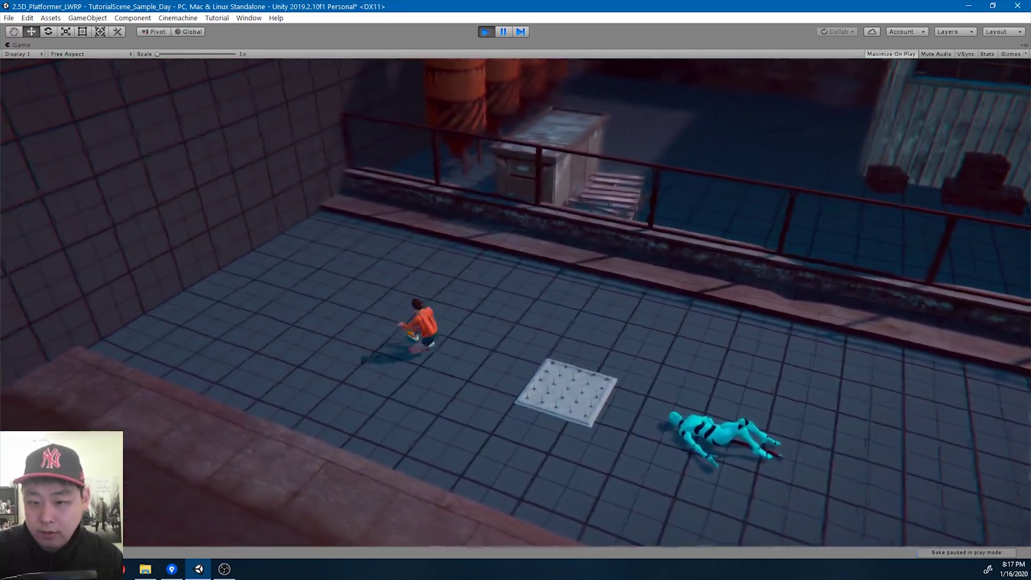
pyautogui.press('a')
pyautogui.press('space')
pyautogui.press('space')
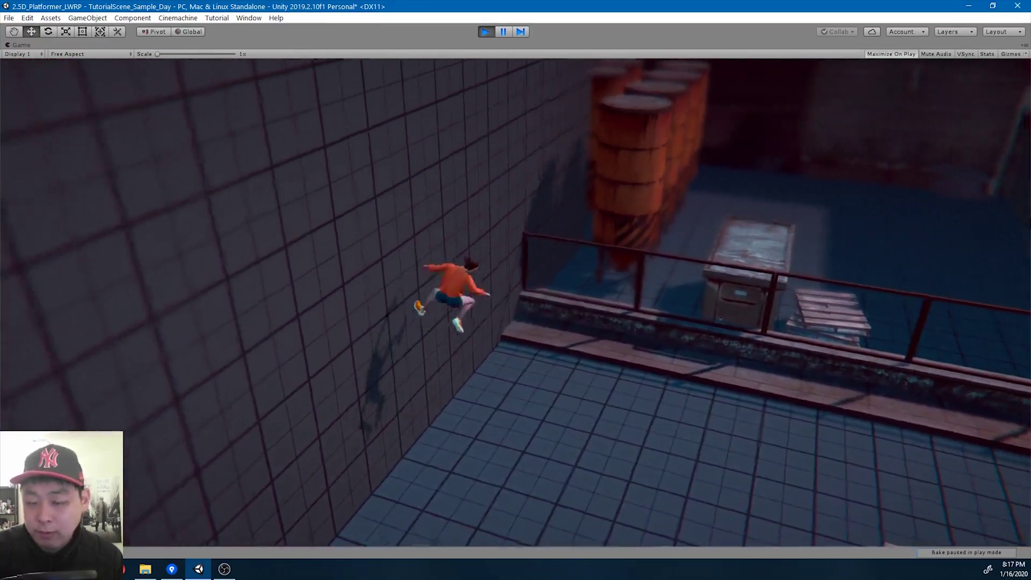
pyautogui.press('d')
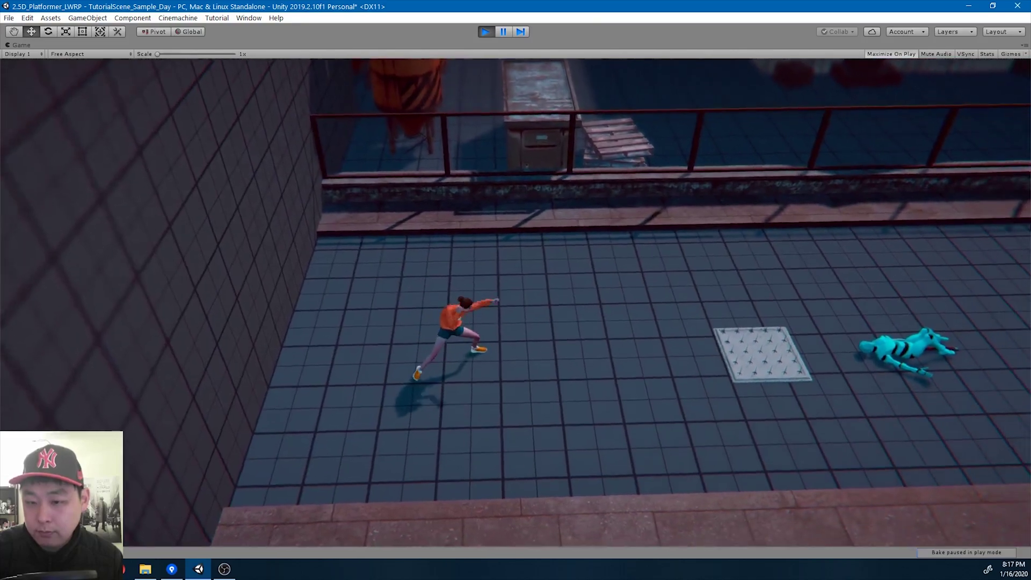
# Playtest jumps and direction changes near the wall and move the character onto the spike trap
pyautogui.press('space')
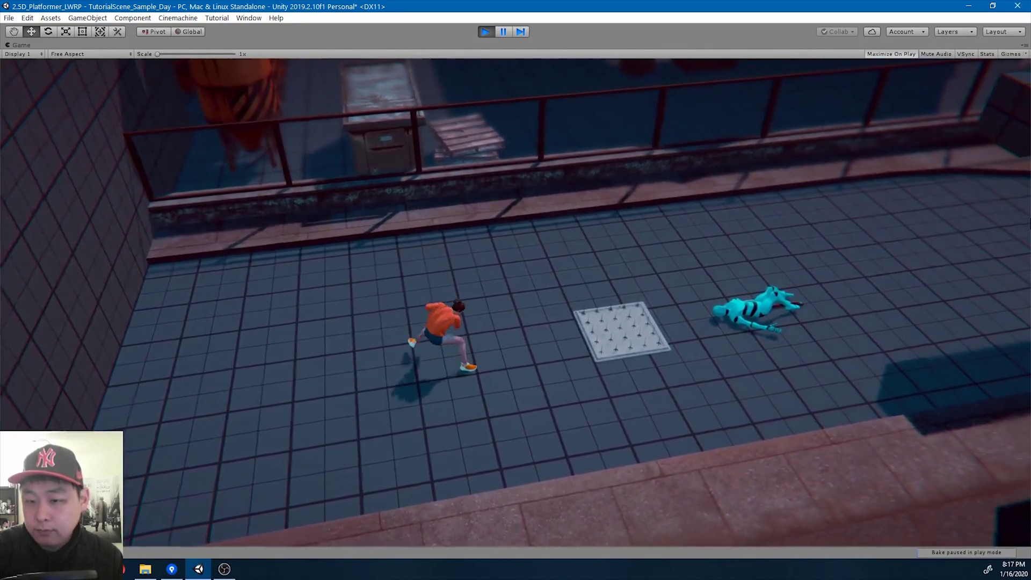
pyautogui.press('space')
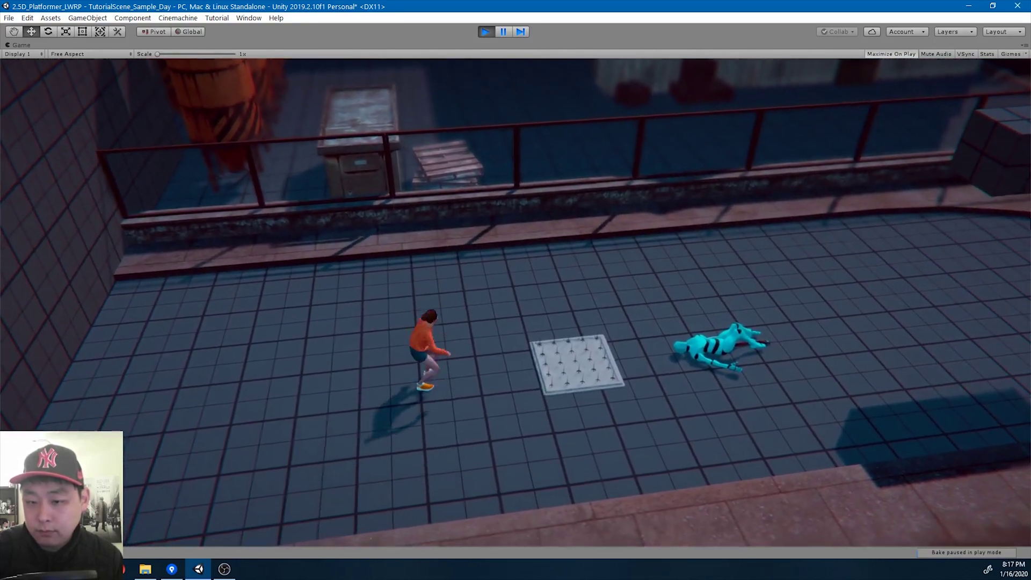
pyautogui.press('a')
pyautogui.press('space')
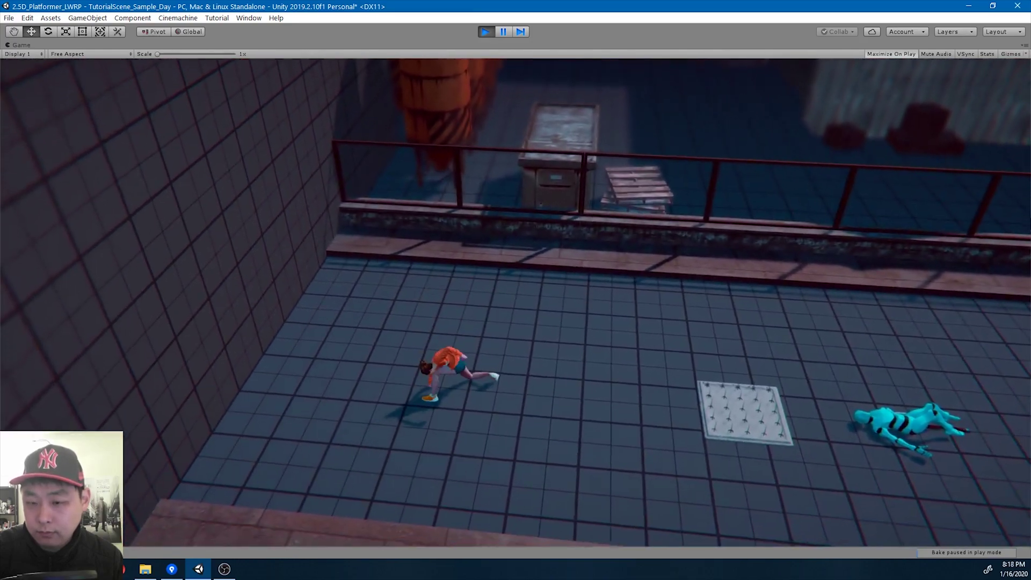
pyautogui.press('d')
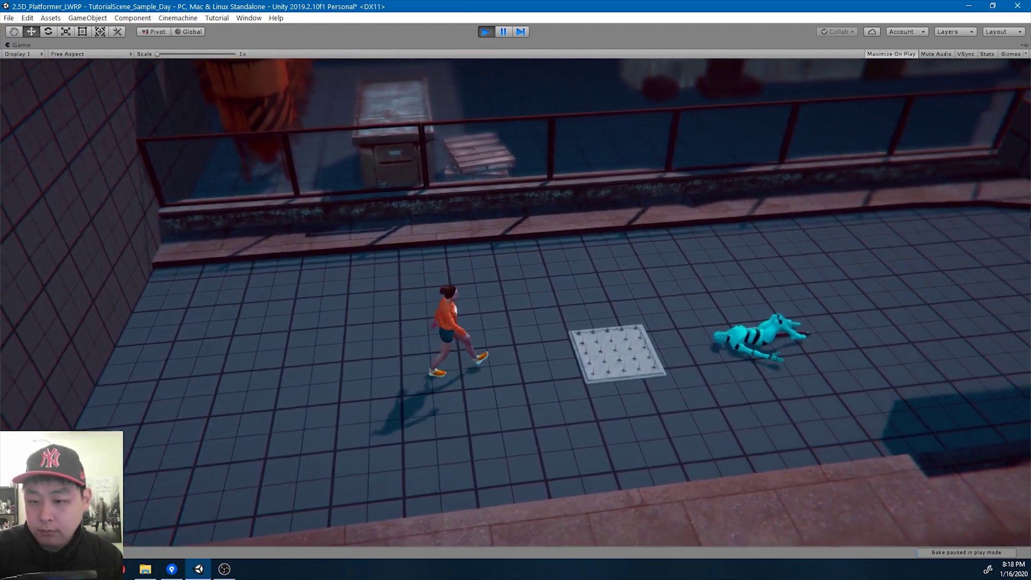
pyautogui.press('space')
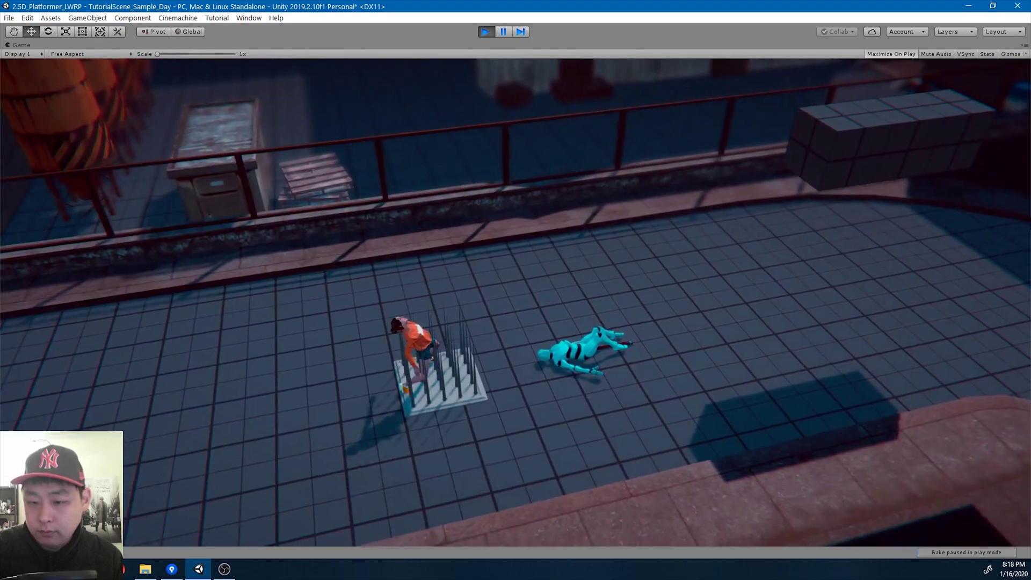